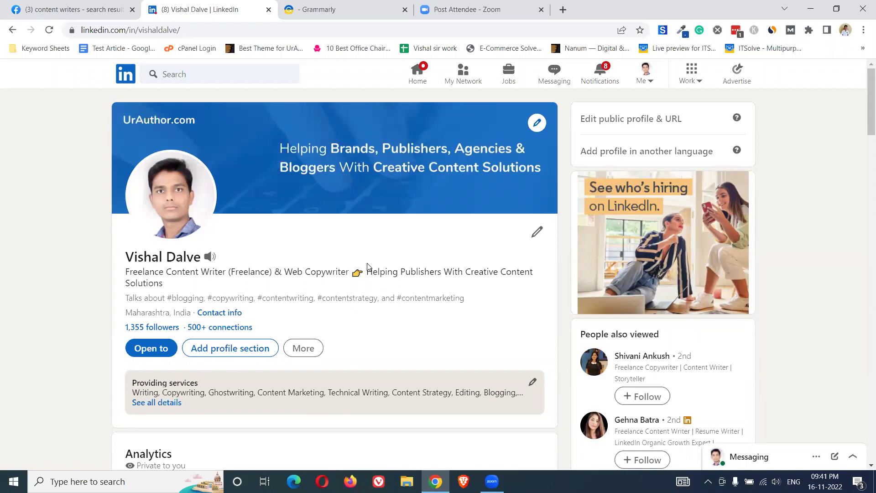
- Scroll through the profile, then show recent searches and suggestions like copywriter and freelance editor
scroll(368, 267, "down", 1)
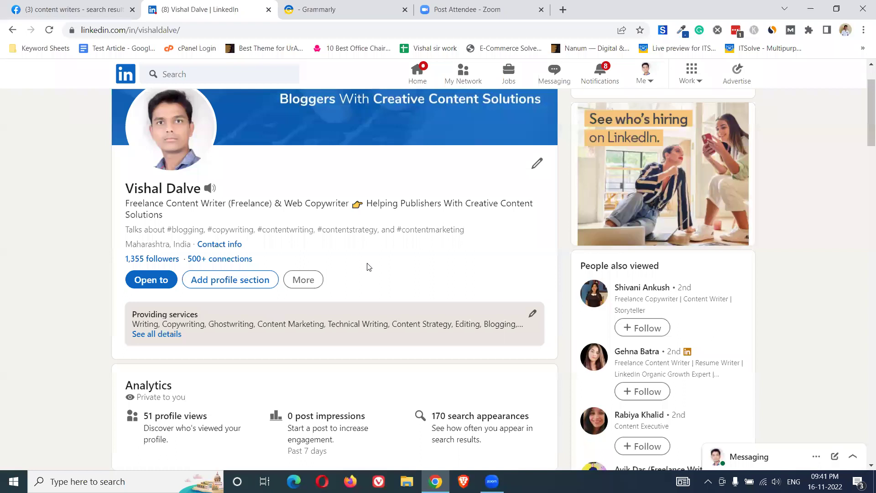
scroll(368, 267, "down", 1)
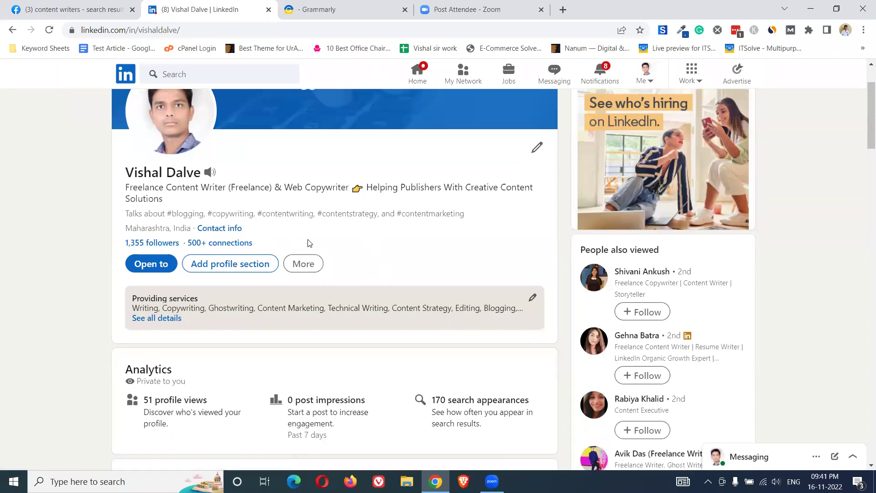
scroll(308, 243, "up", 2)
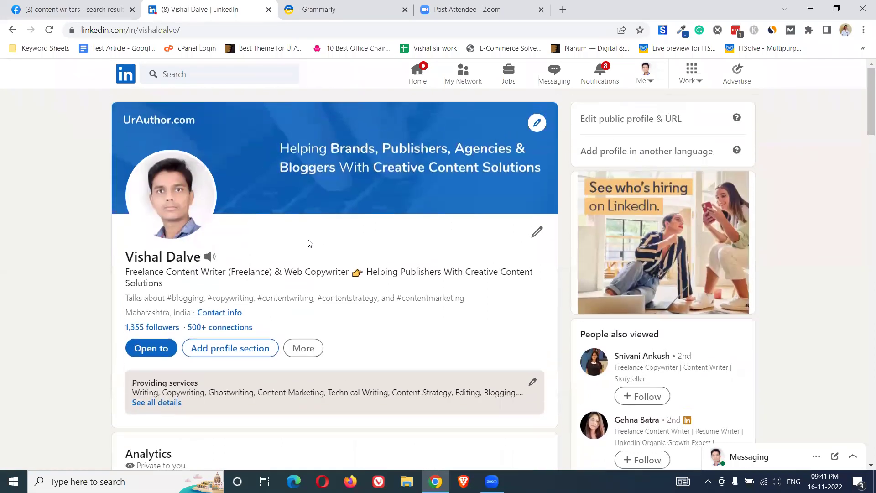
scroll(643, 322, "down", 2)
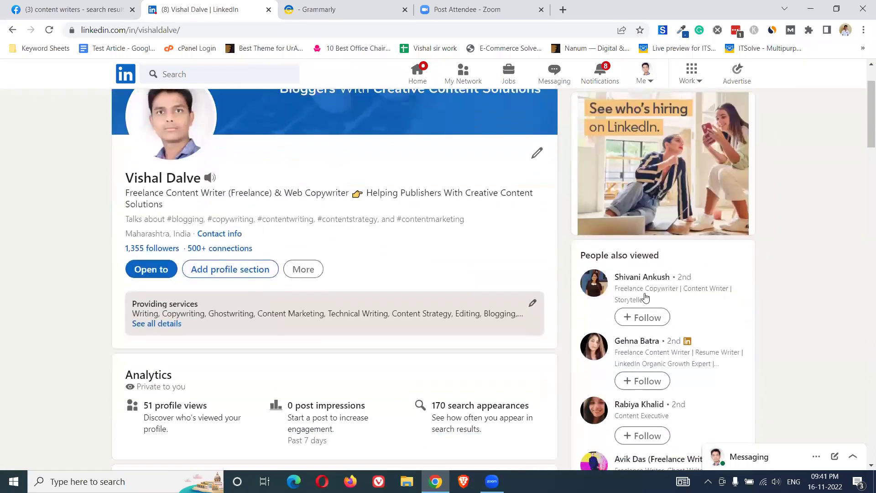
left_click(232, 69)
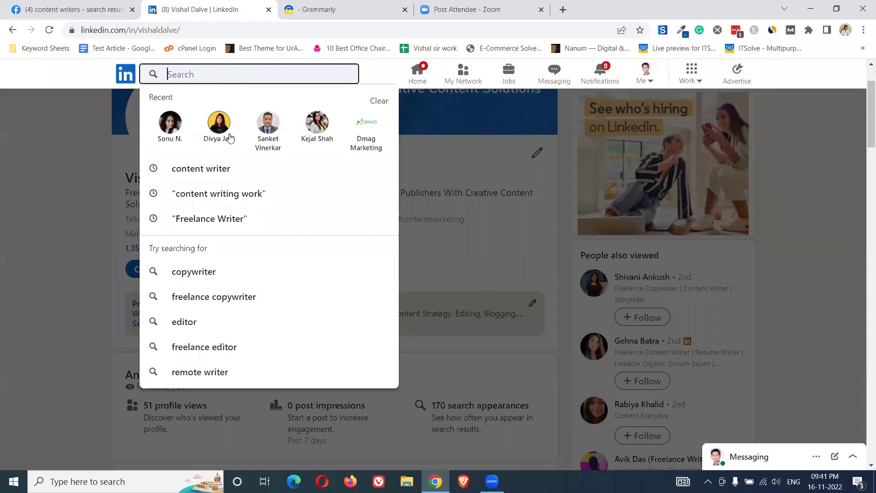
- Rerun the 'content writer' search, cancel a note invitation to the top result, and filter to People
left_click(222, 175)
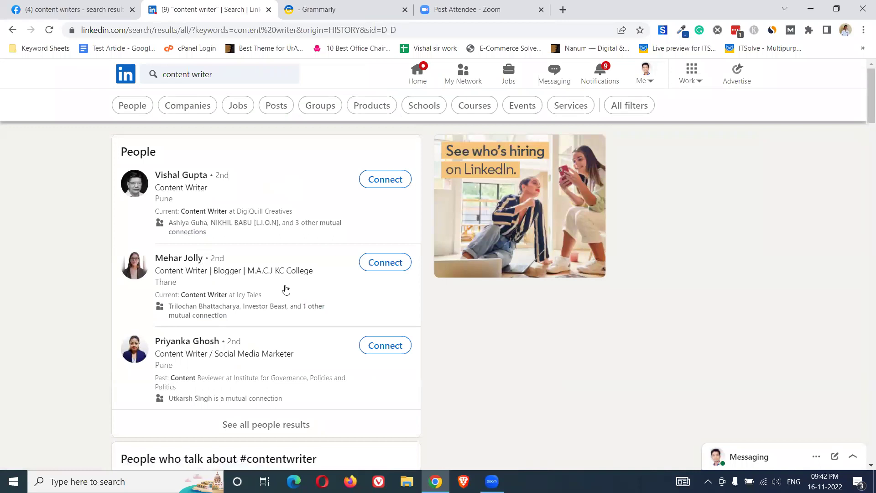
left_click(375, 183)
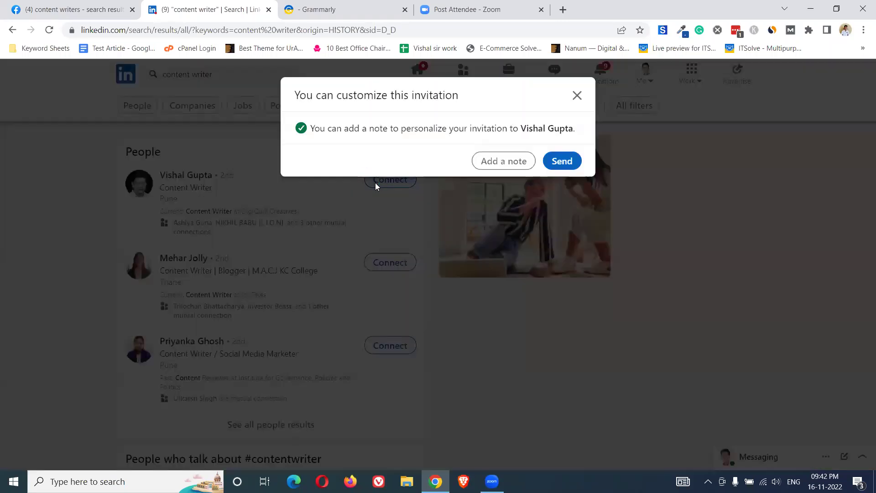
left_click(487, 163)
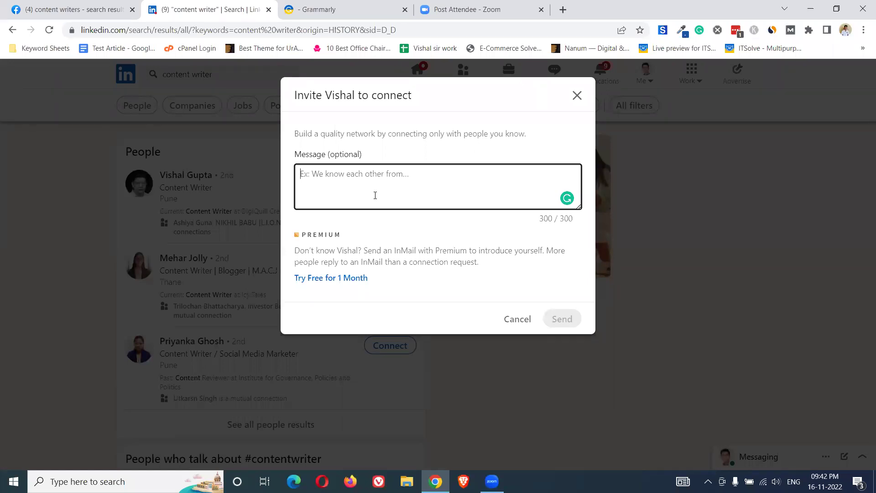
left_click(575, 95)
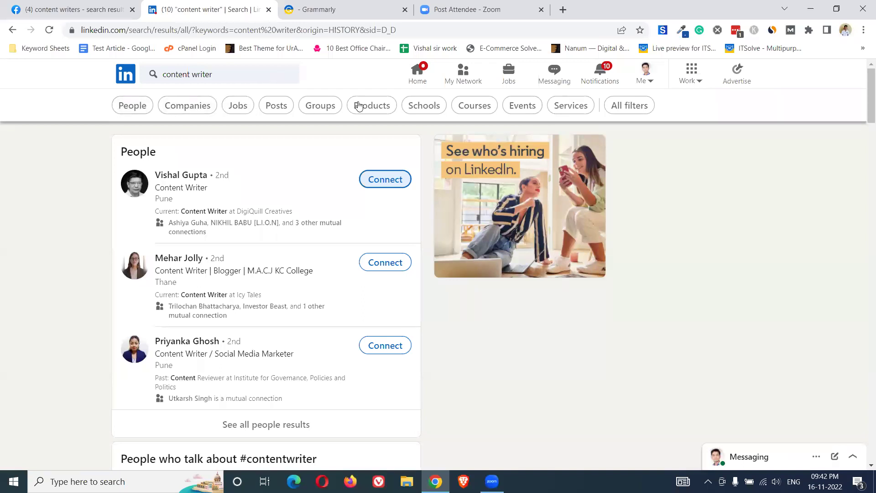
left_click(131, 113)
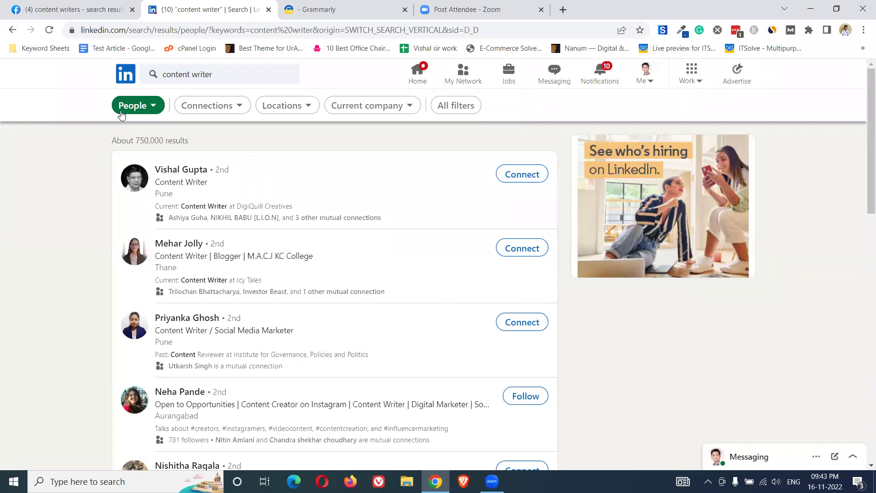
- Open the top content writer's profile in a new tab, review it, and return to the results
middle_click(193, 170)
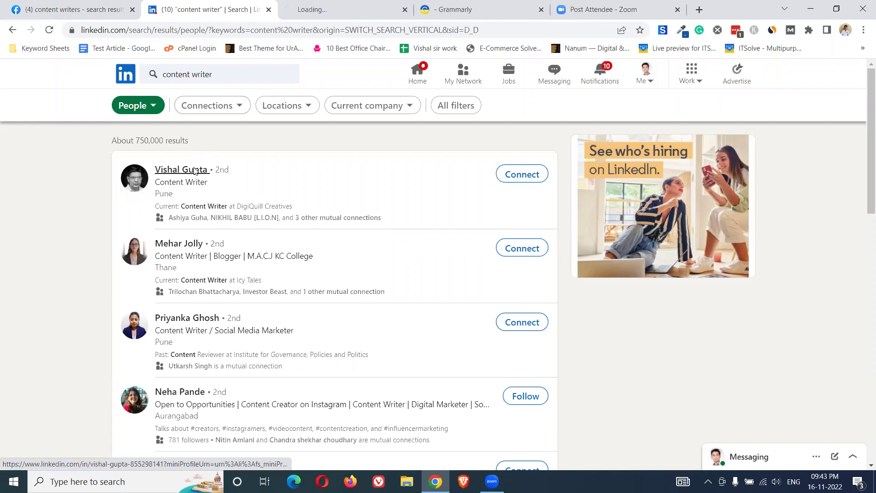
left_click(343, 6)
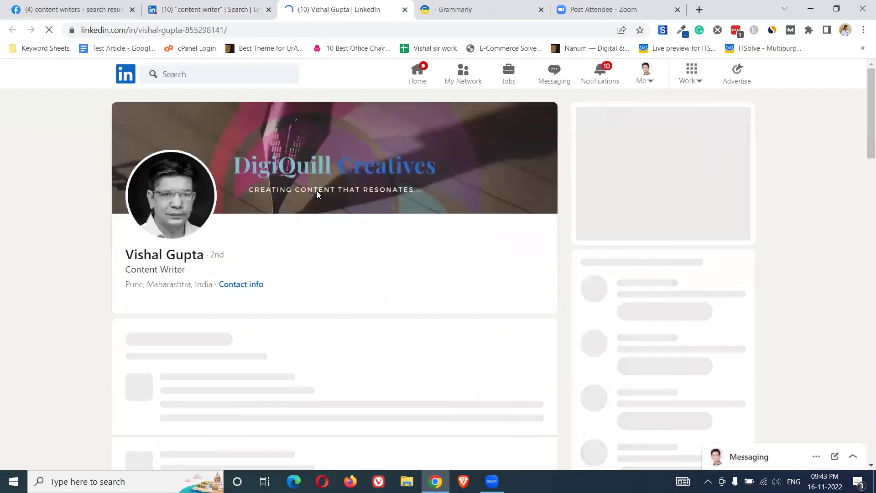
scroll(317, 191, "down", 7)
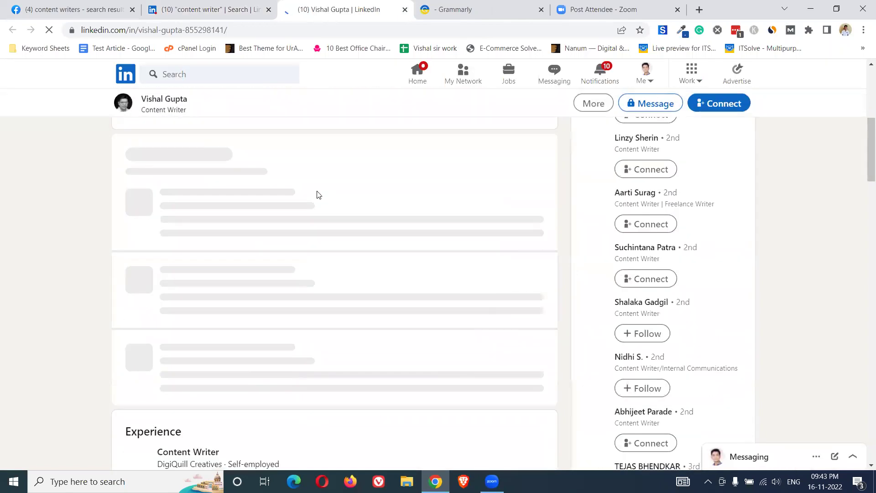
scroll(318, 195, "down", 1)
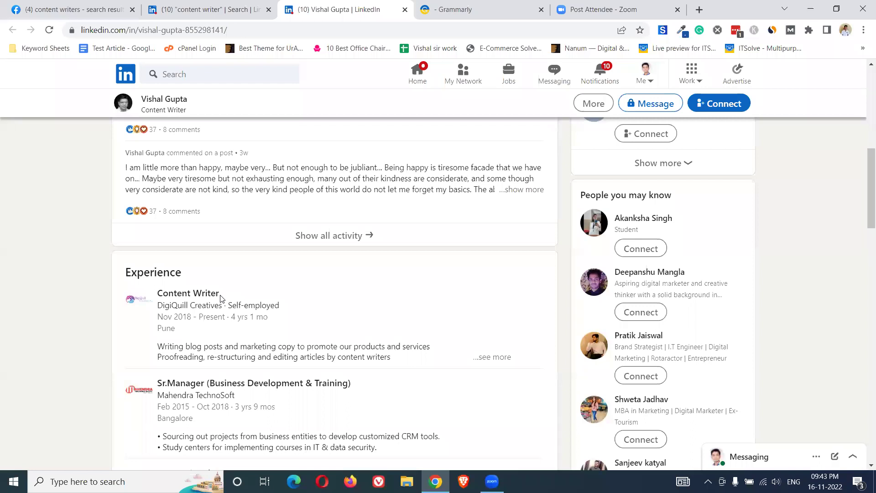
scroll(220, 299, "up", 15)
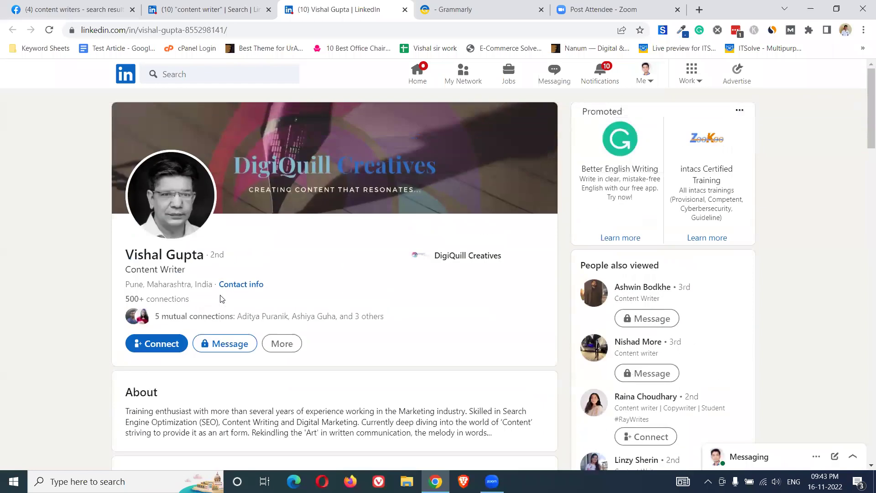
left_click(225, 5)
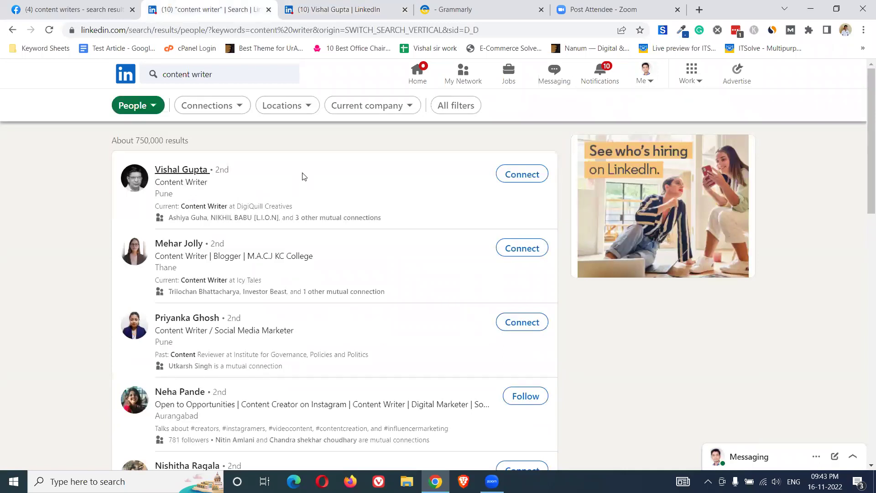
- Set the Current company filter to Freelance (Self employed), cutting results to about 2,200
left_click(399, 112)
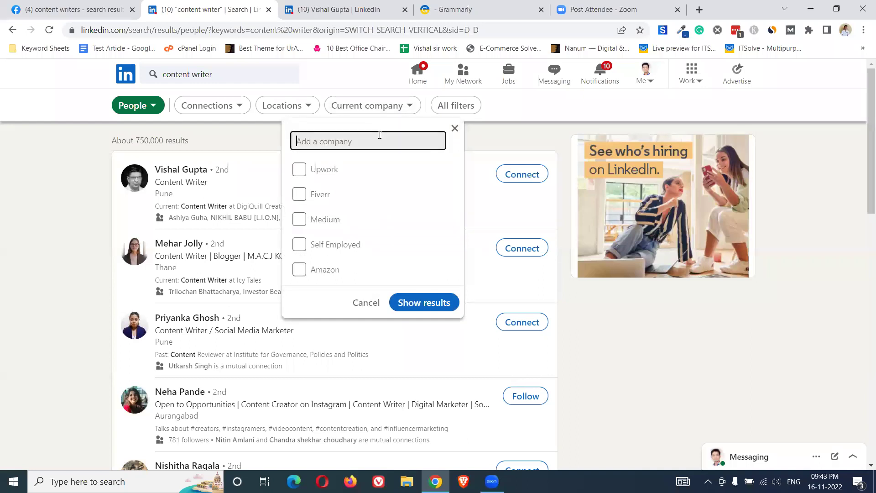
type("free")
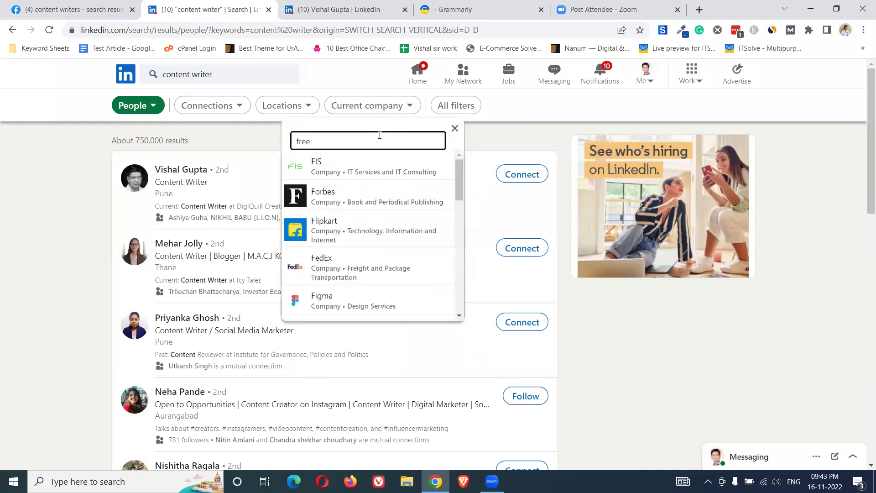
type("lanc")
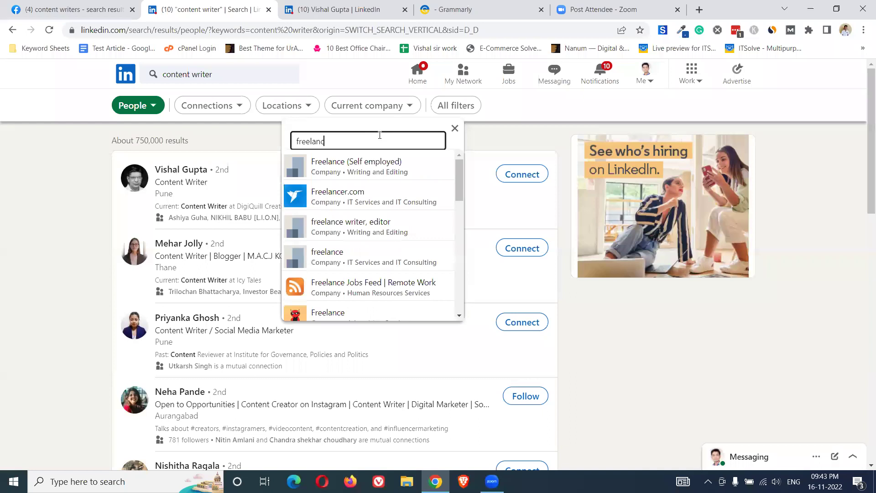
left_click(379, 161)
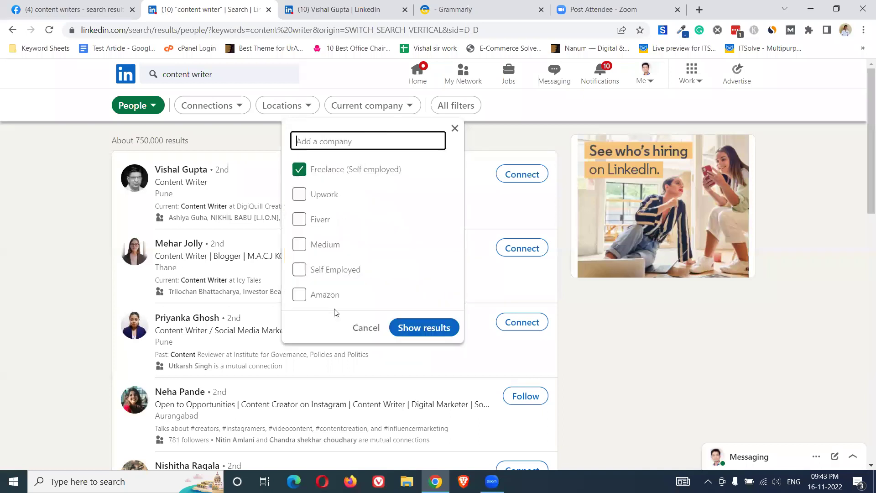
left_click(416, 328)
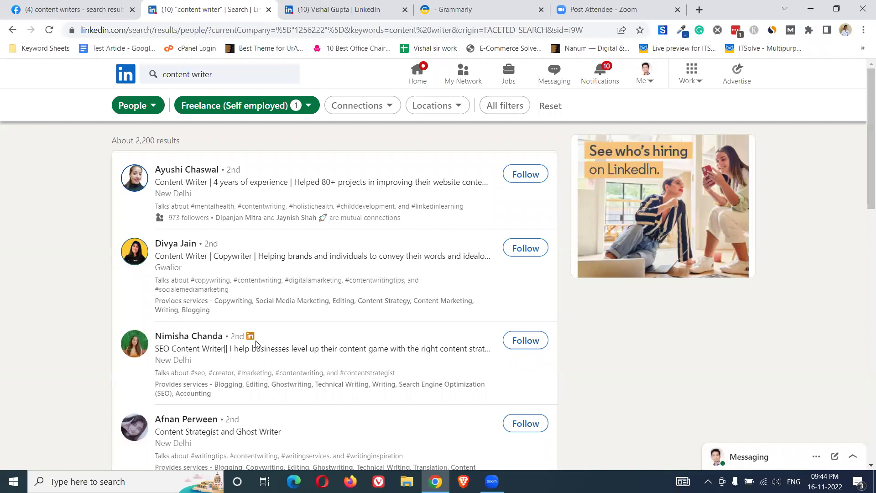
scroll(280, 343, "down", 1)
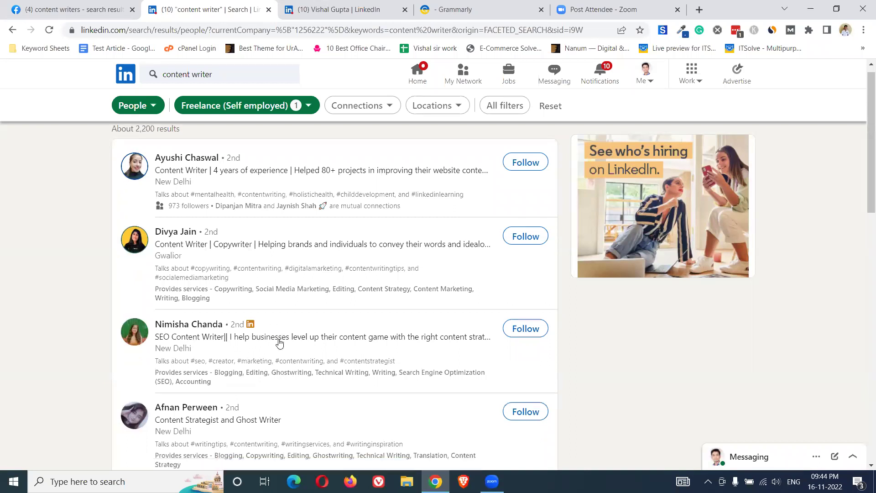
scroll(291, 275, "up", 1)
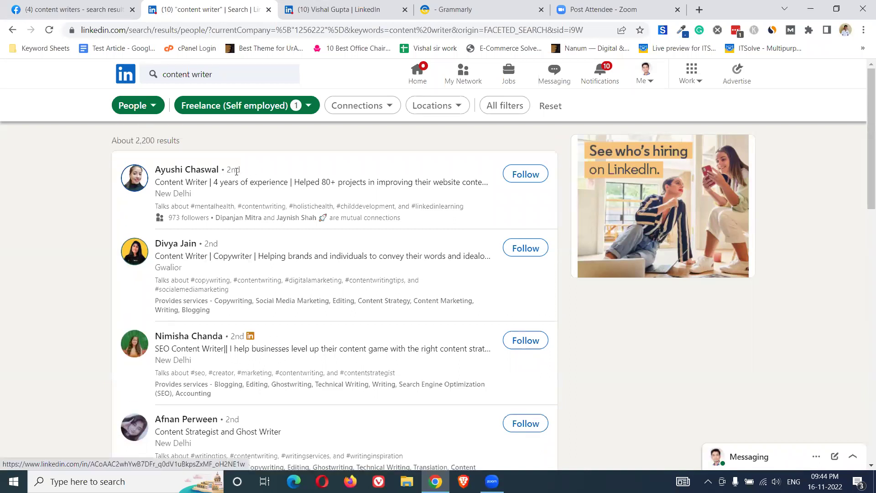
left_click(205, 172, "ctrl")
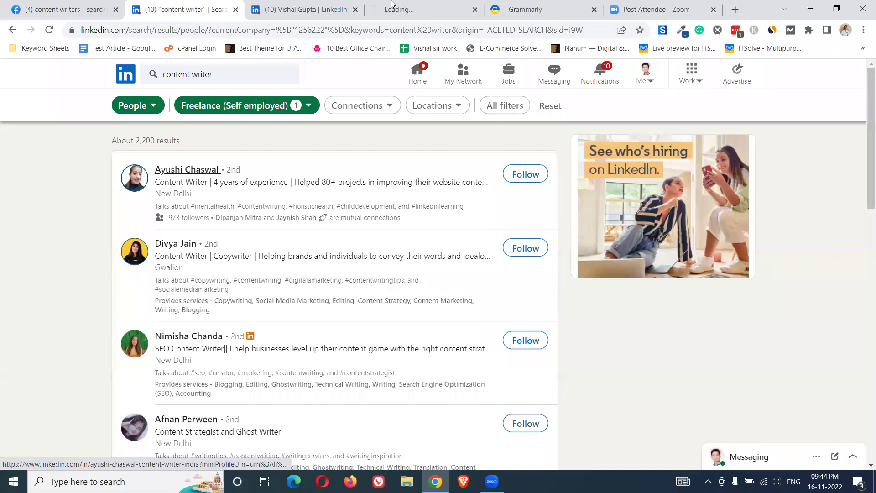
key("ctrl+4")
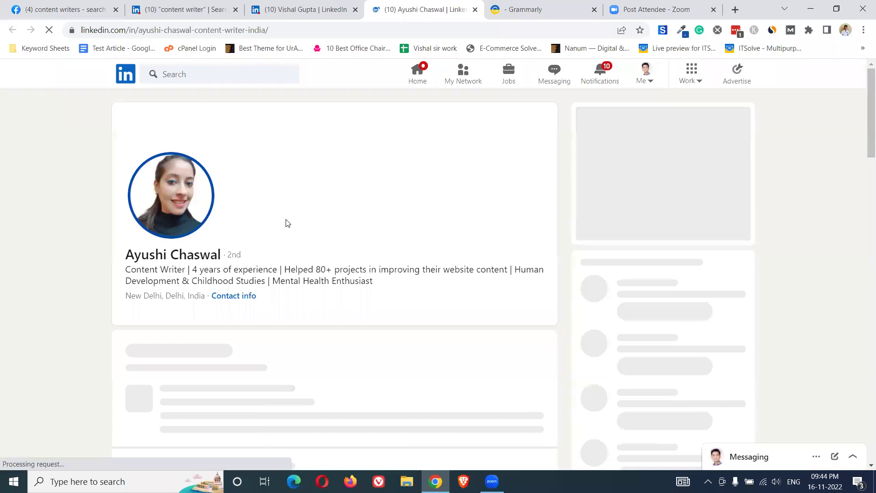
scroll(288, 223, "down", 1)
scroll(288, 223, "down", 2)
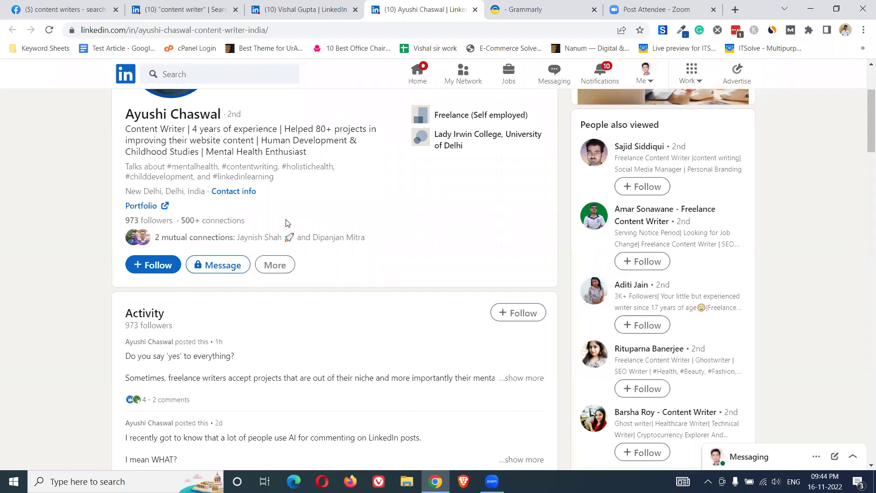
scroll(287, 223, "up", 3)
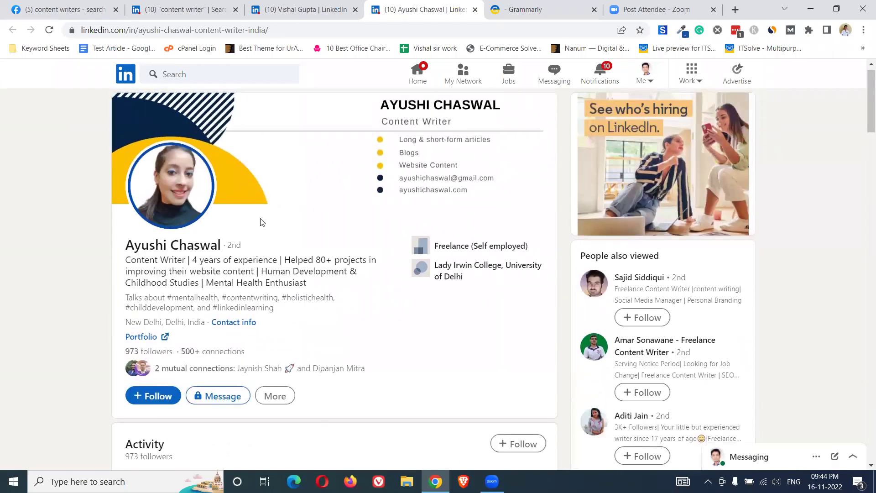
scroll(261, 222, "up", 1)
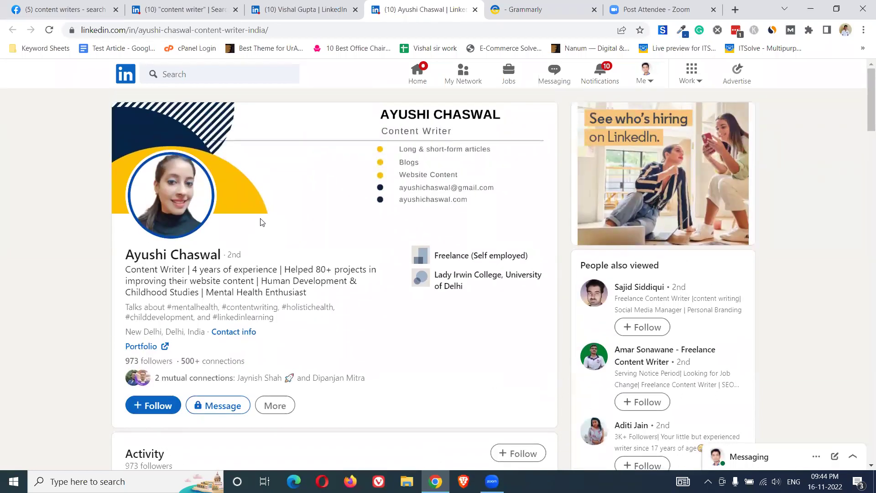
scroll(260, 222, "down", 3)
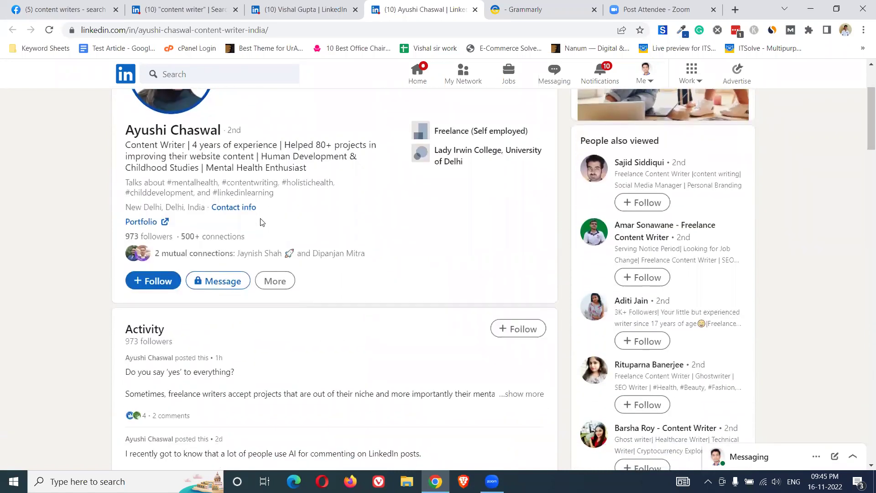
scroll(260, 222, "up", 3)
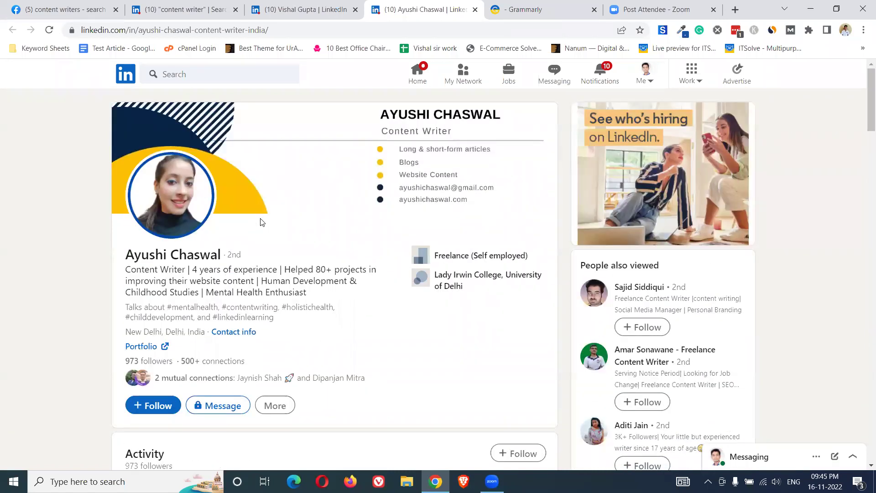
scroll(302, 250, "down", 1)
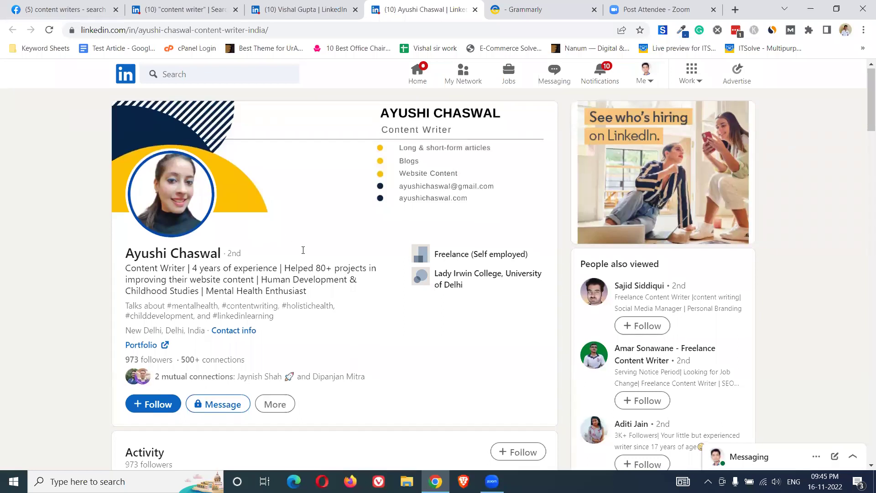
scroll(303, 250, "down", 1)
scroll(303, 249, "up", 1)
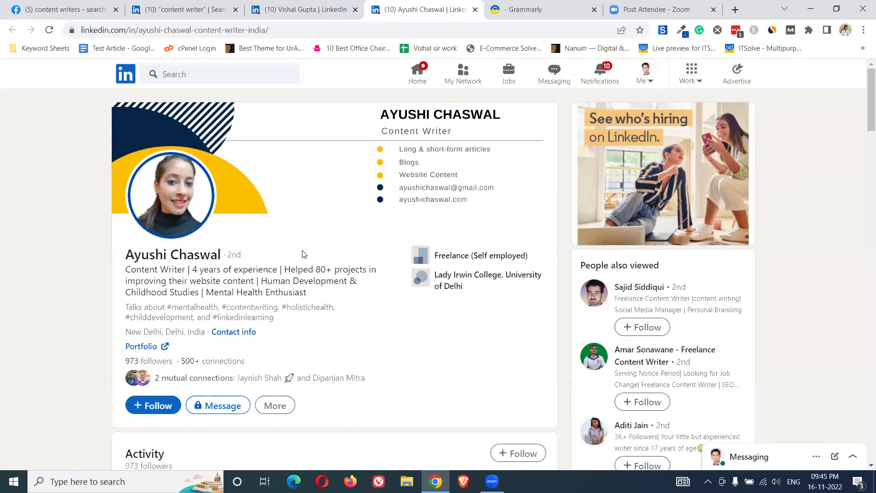
scroll(302, 254, "down", 5)
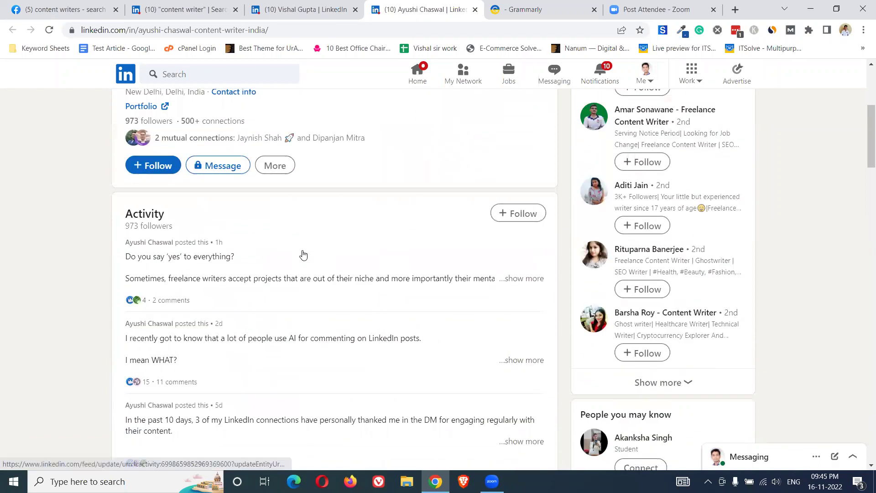
scroll(303, 254, "down", 4)
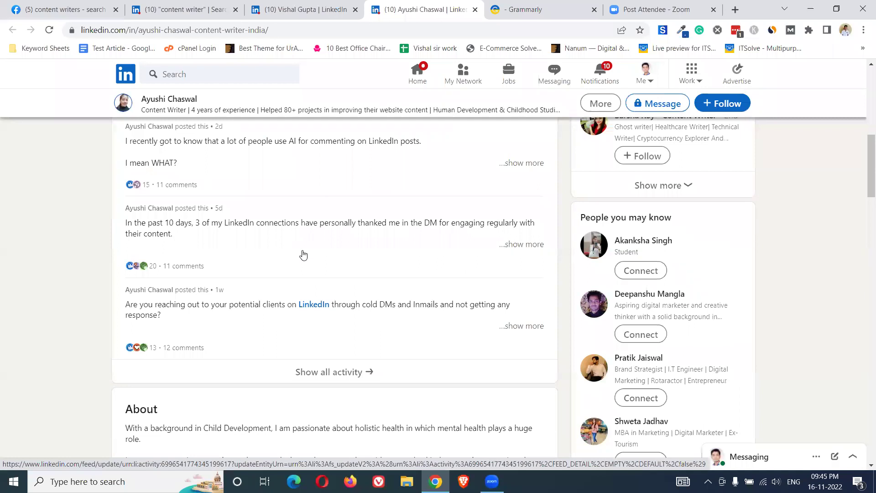
scroll(303, 254, "up", 9)
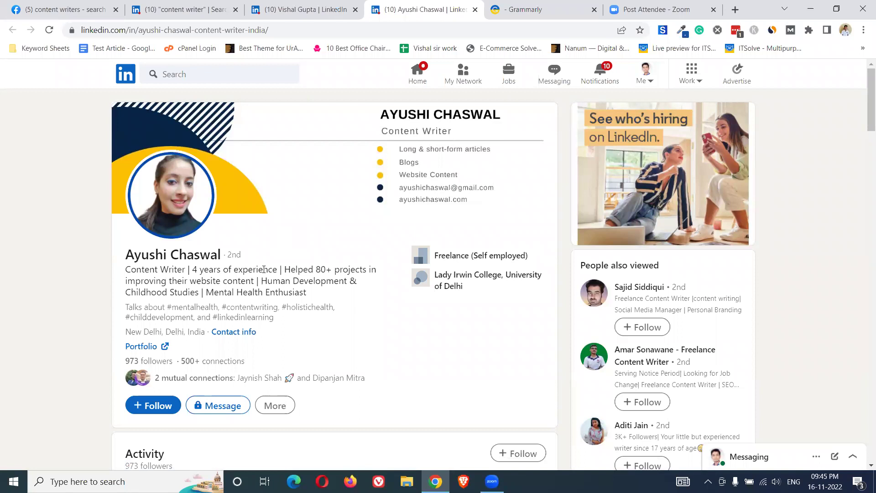
- Glance at the other profile tab, then go back to the Freelance-filtered content writer results
left_click(283, 10)
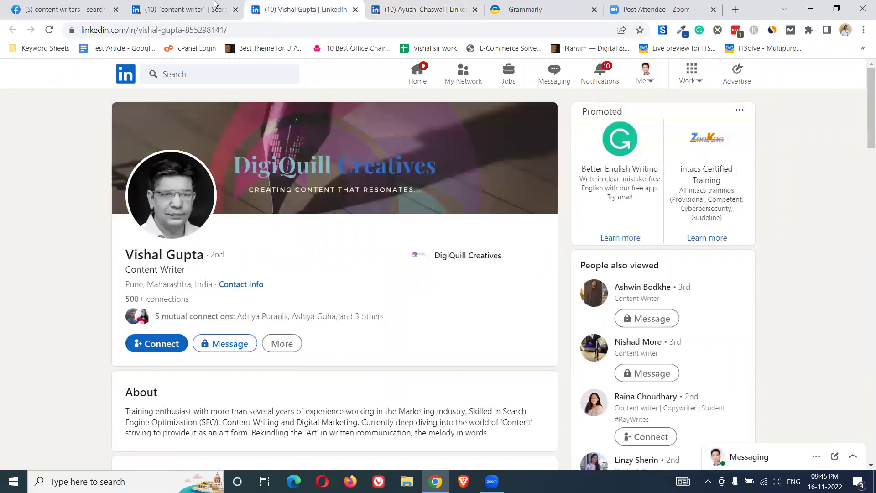
key("ctrl+shift+Tab")
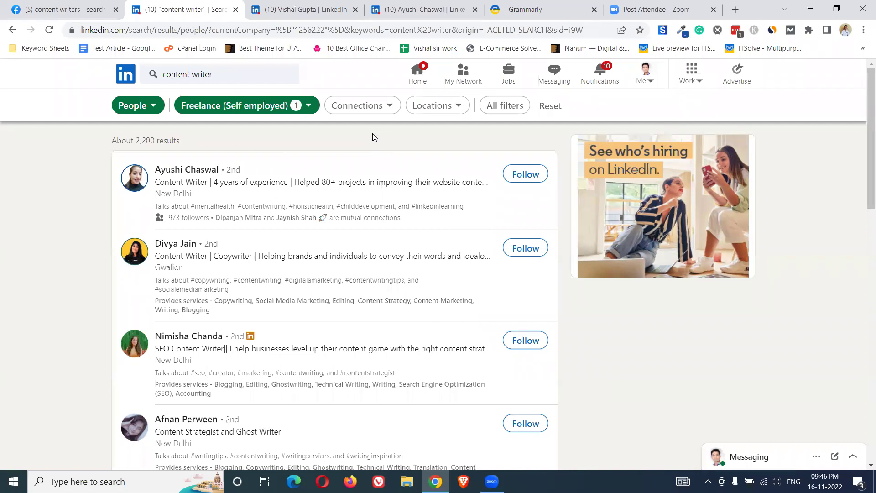
- Replace the Zoom page with Linvo's go.linvo.io/campaign page, opening the Connection Marketing Manager workflow
left_click(536, 5)
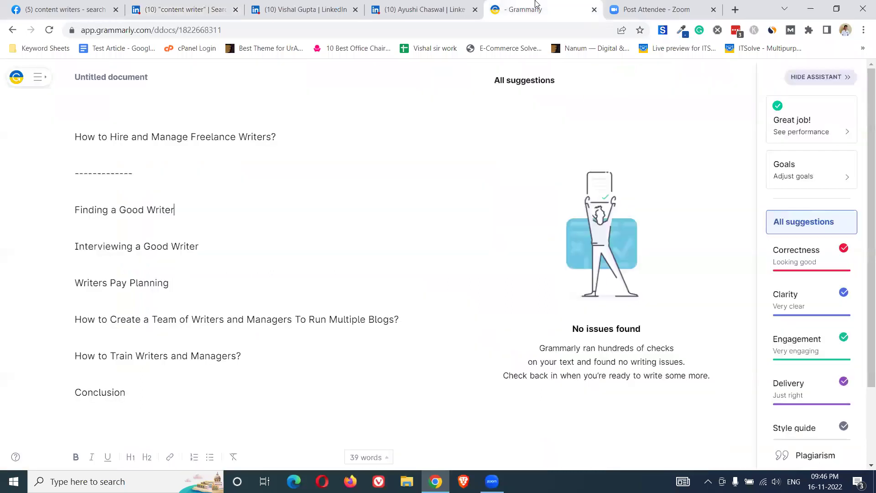
left_click(623, 6)
left_click(513, 29)
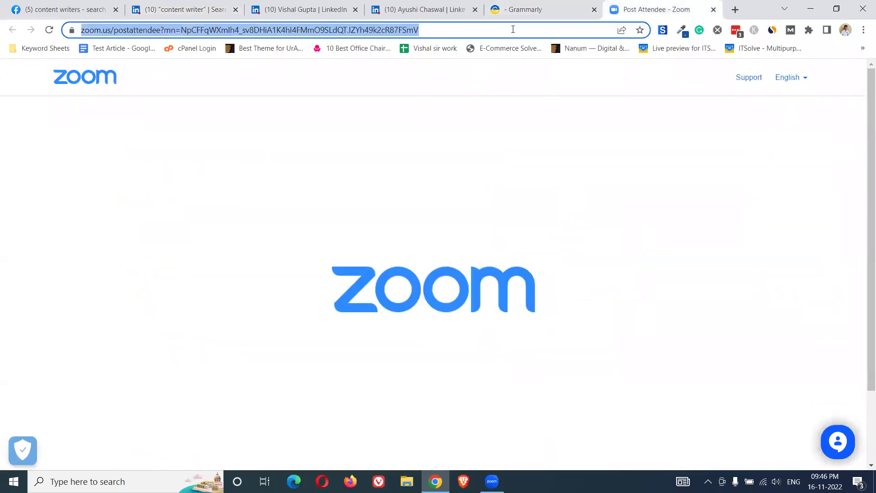
type("link")
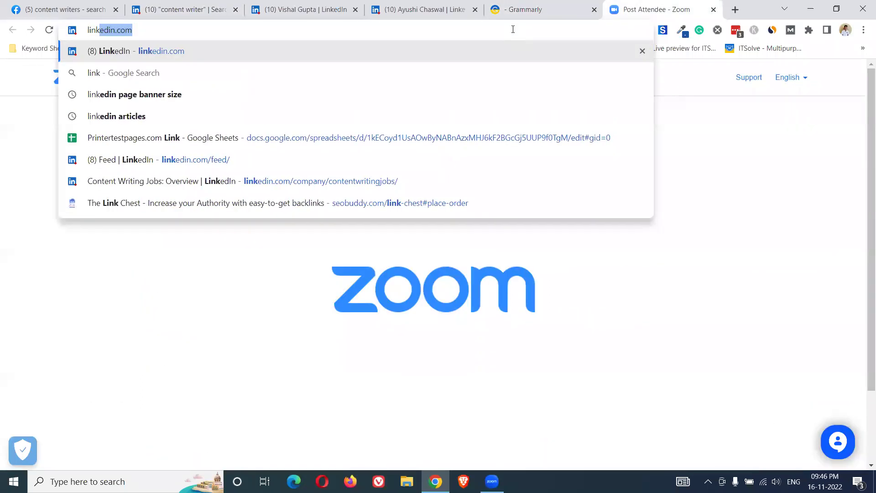
key("BackSpace")
key("BackSpace")
type("vo")
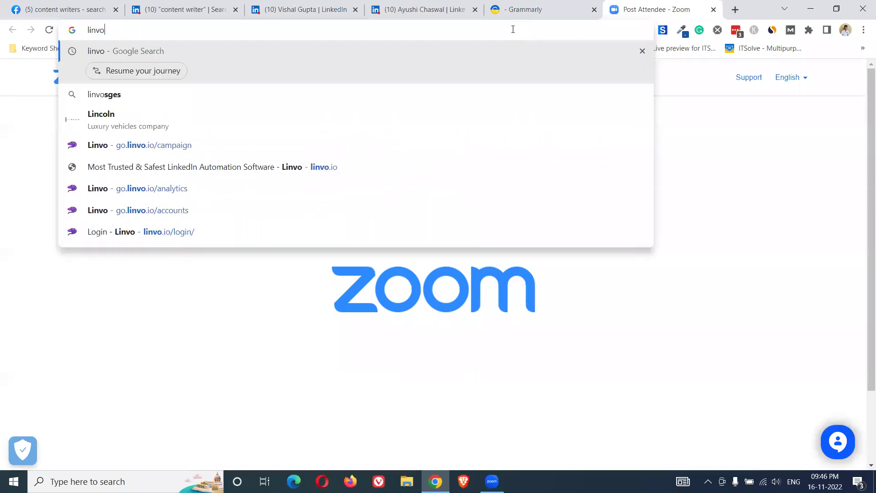
key("Down")
key("Down")
key("Down")
key("Return")
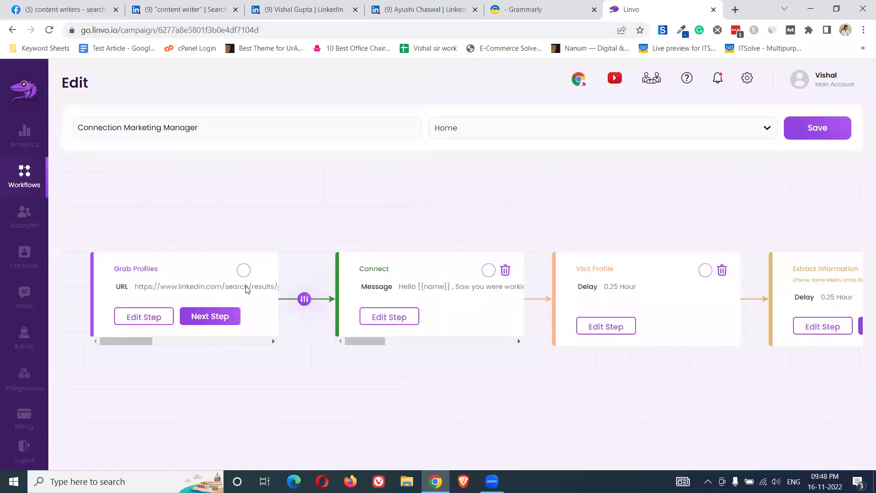
scroll(247, 289, "right", 1)
scroll(434, 358, "right", 3)
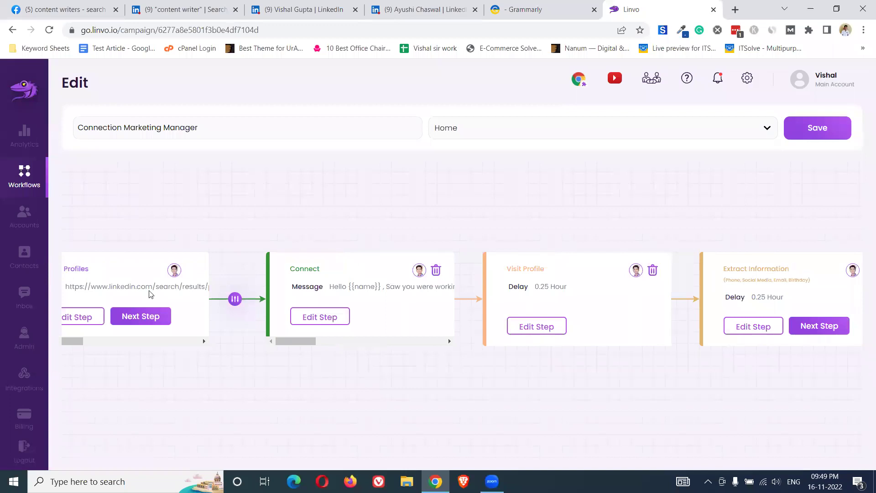
left_click(88, 316)
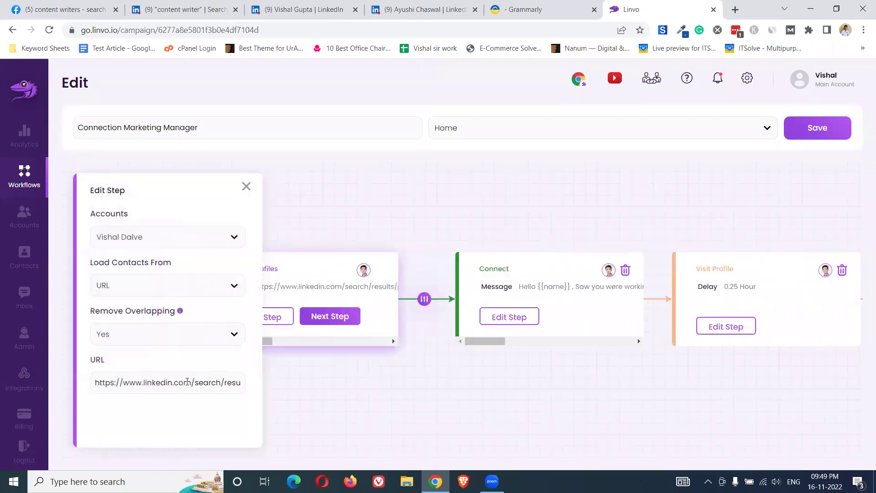
left_click_drag(163, 382, 241, 383)
left_click(212, 382)
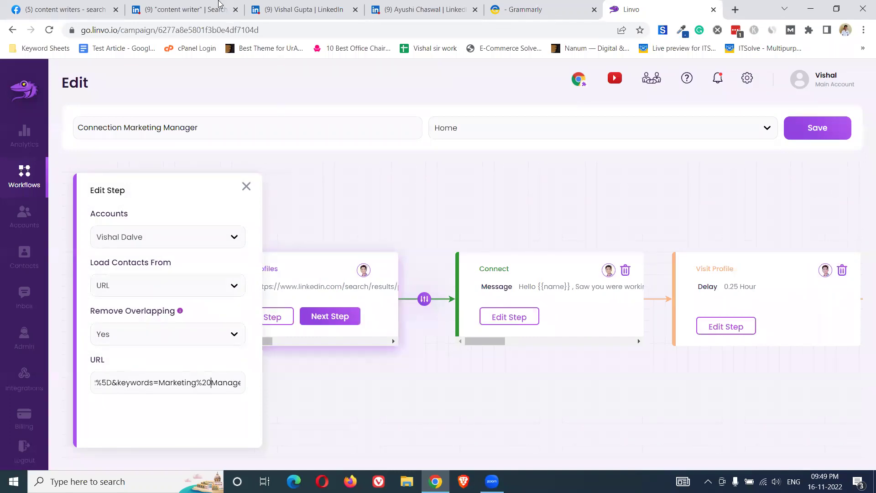
left_click(303, 9)
left_click(187, 9)
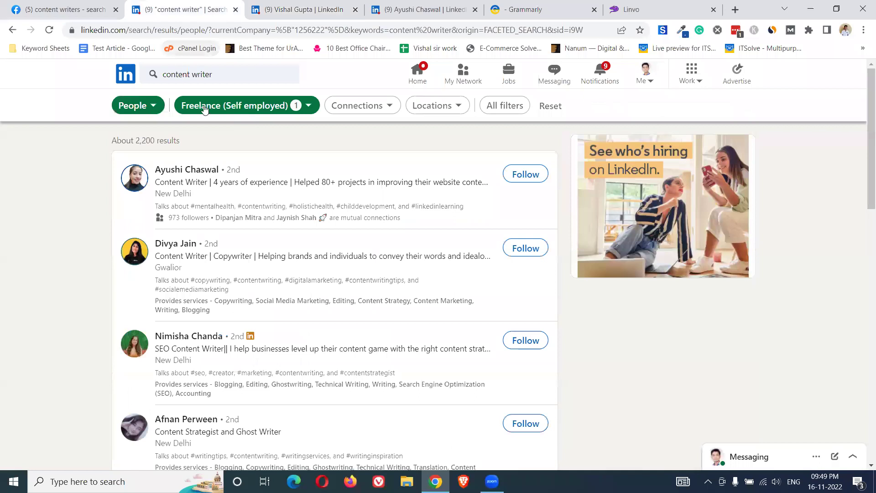
left_click(451, 34)
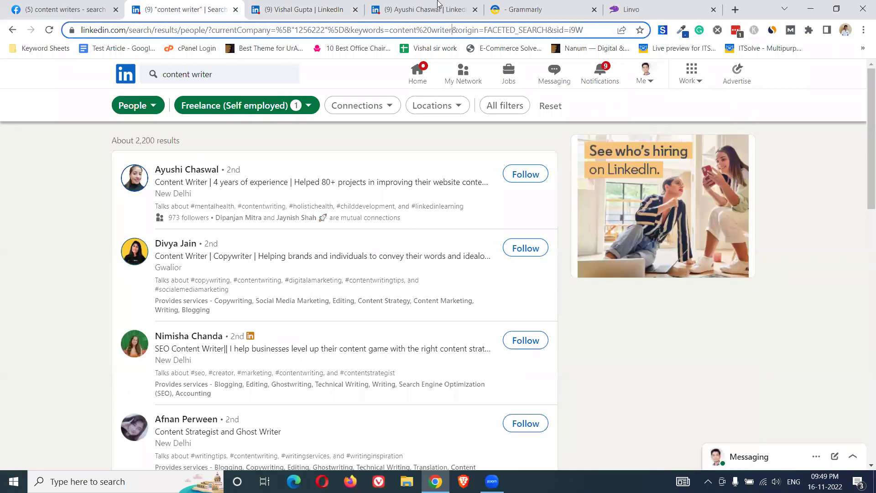
key("ctrl+a")
left_click(631, 9)
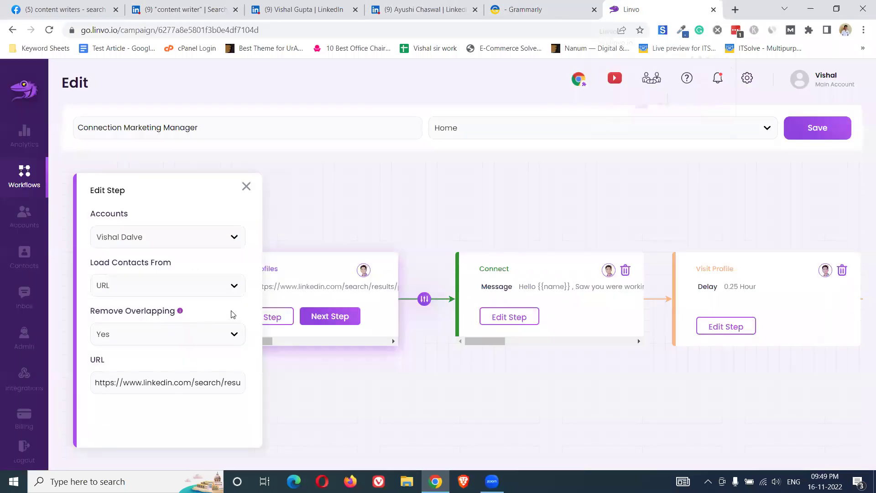
left_click(245, 186)
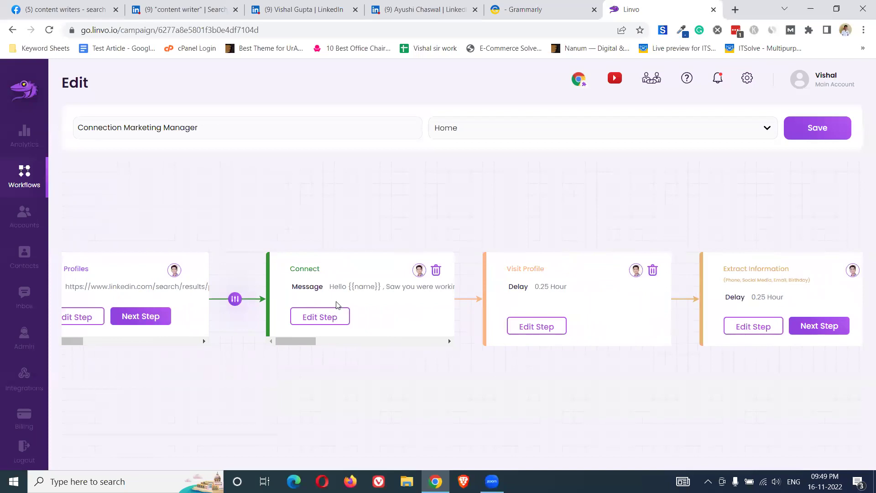
- Check the Connect step's 'Hello {{name}}' message, then close the editor to view the workflow
left_click(326, 314)
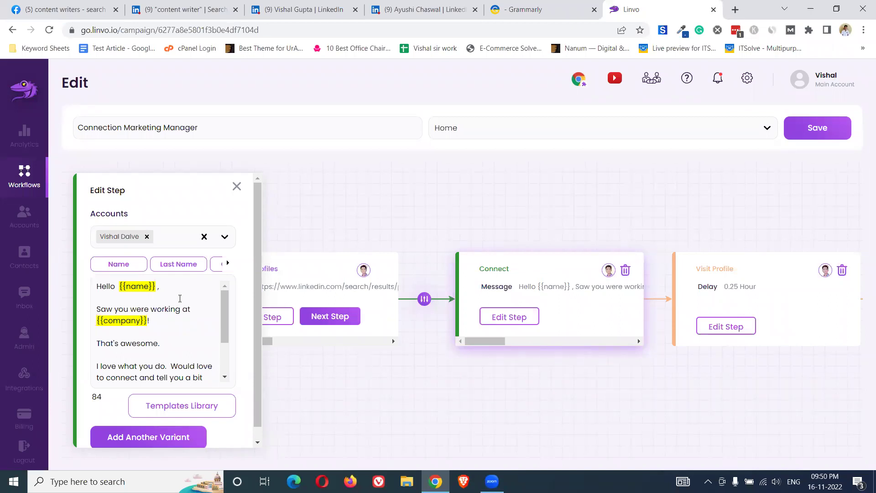
left_click(236, 186)
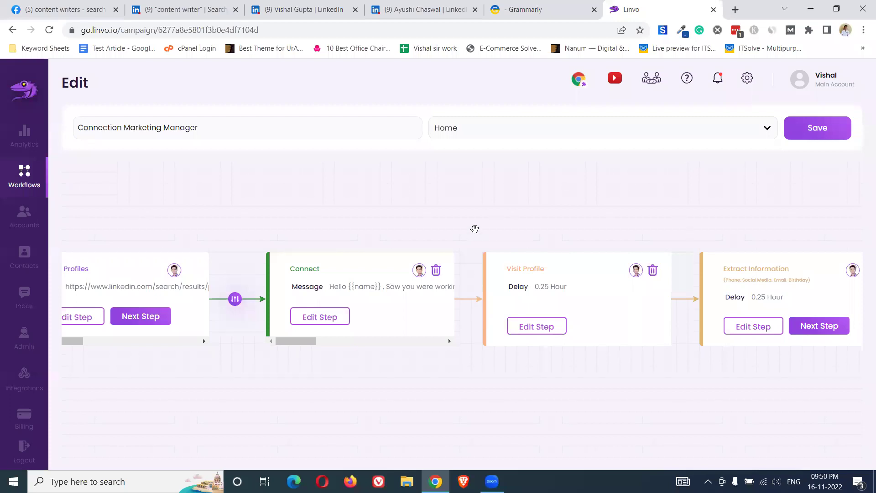
- Return to the Freelance (Self employed) content writer people results, about 2,200 profiles
left_click(329, 5)
left_click(222, 6)
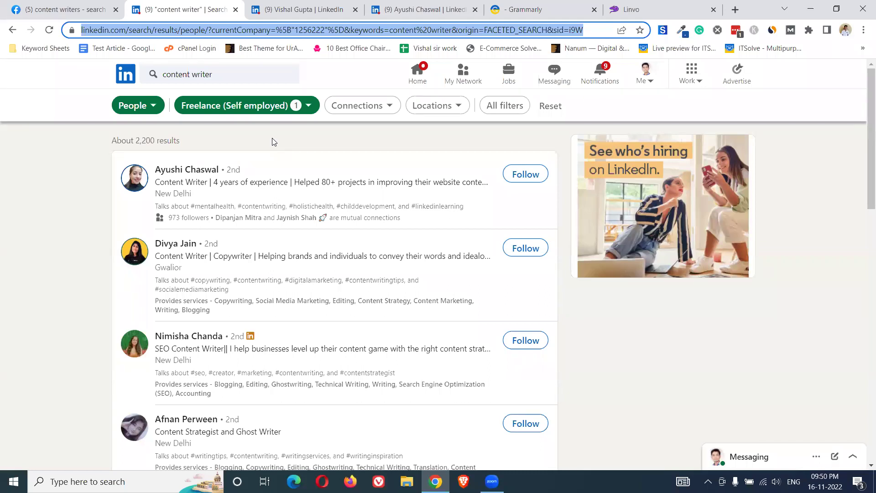
left_click(273, 142)
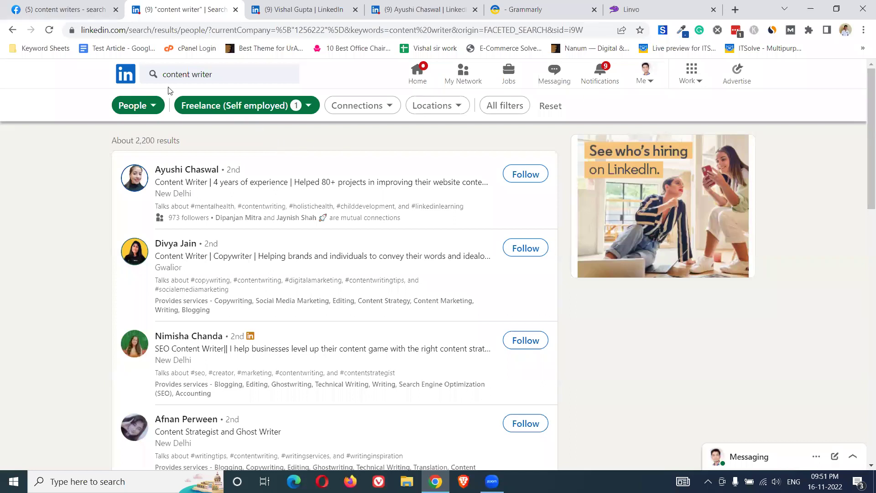
- Go to the LinkedIn home feed and open the UrAuthor page in a background tab
left_click(137, 79)
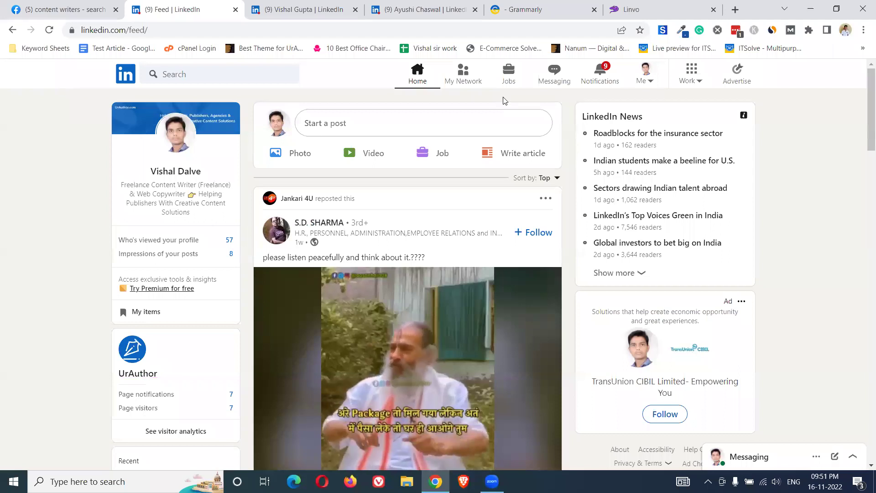
middle_click(151, 371)
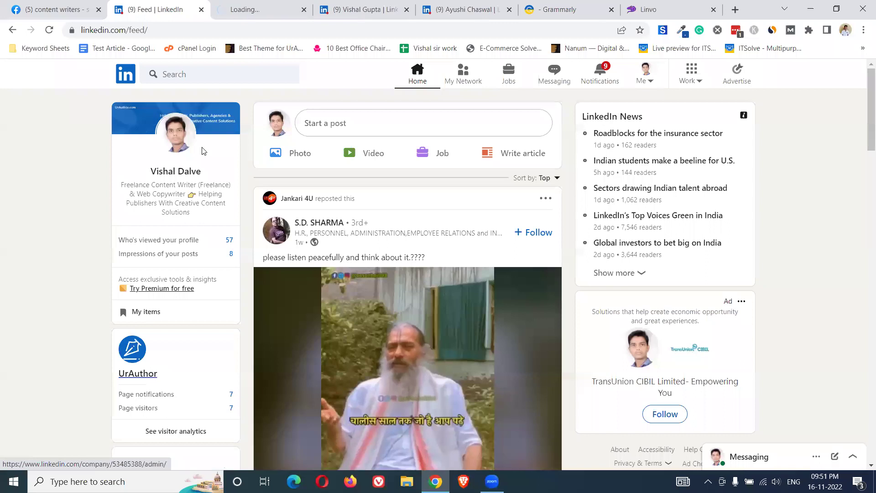
left_click(254, 9)
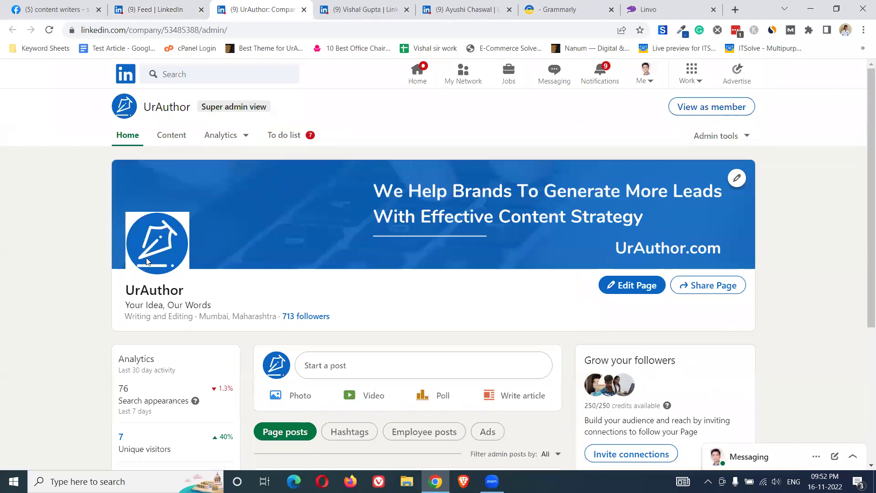
left_click(133, 6)
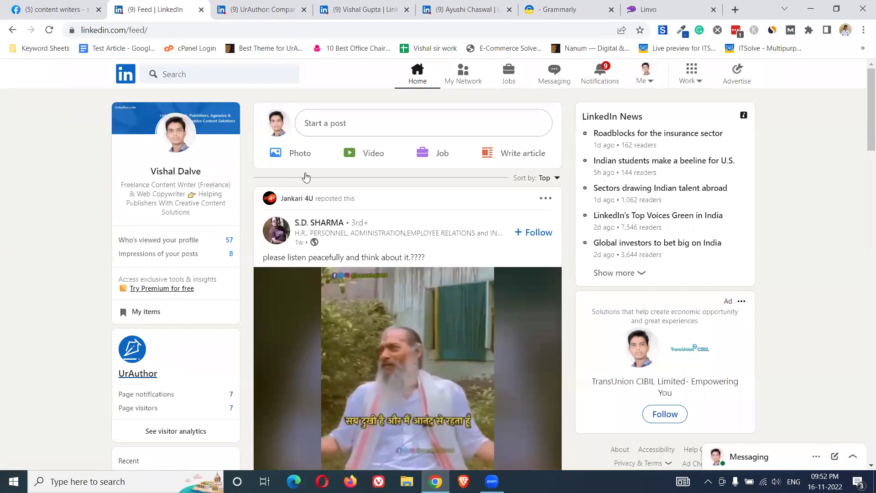
- Go to Jobs > My jobs > Posted jobs, where the UrAuthor Content Writer draft sits, and choose the Closed filter
left_click(511, 78)
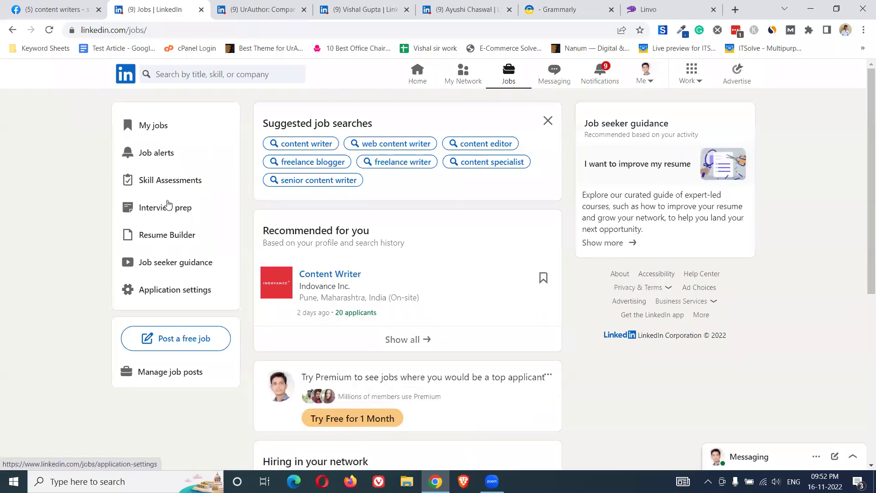
left_click(157, 127)
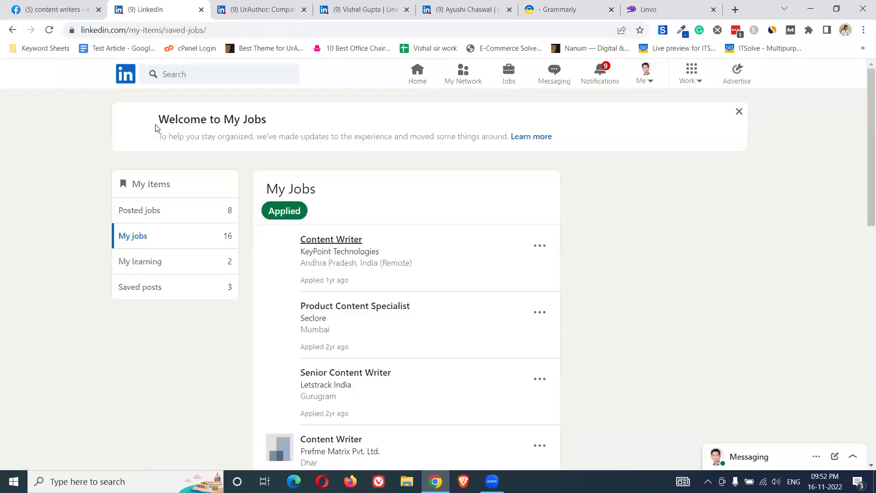
left_click(143, 204)
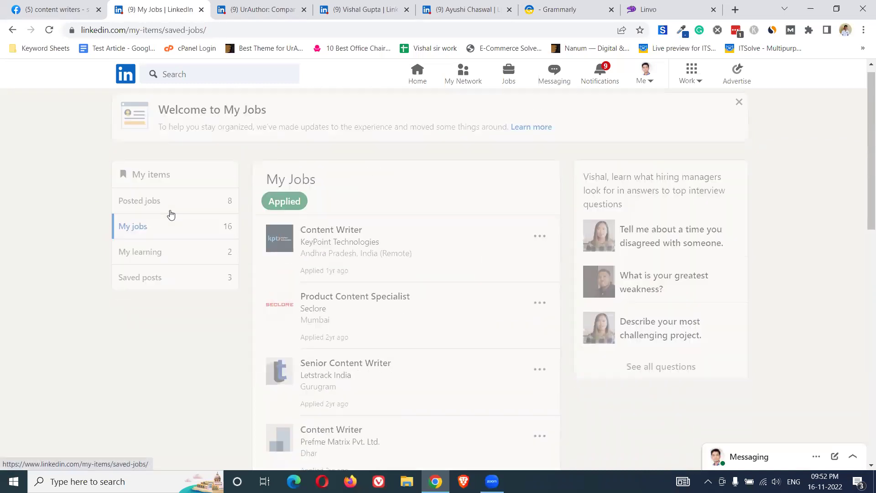
left_click(150, 209)
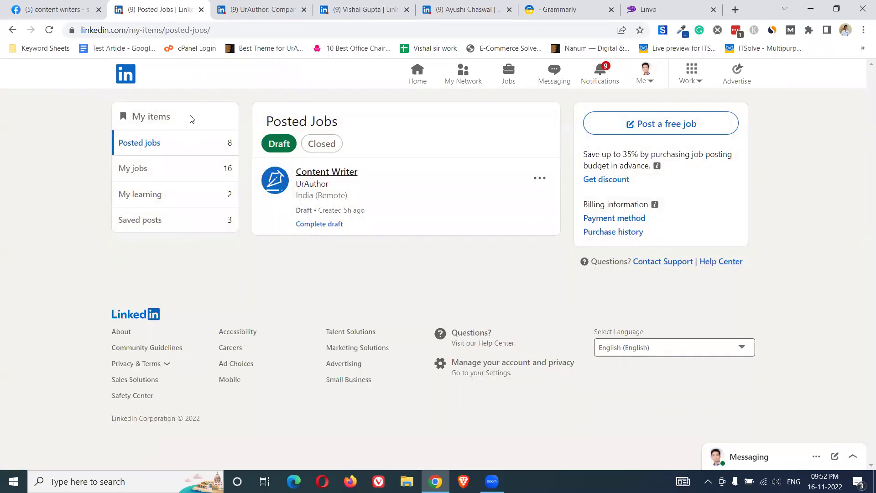
left_click(314, 146)
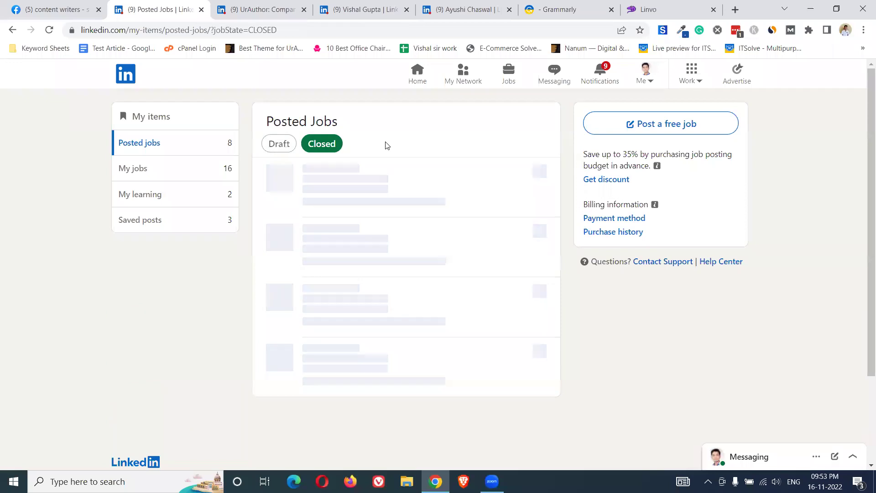
- Look through the closed UrAuthor Content Writer posts, then go back to the Draft list
scroll(383, 208, "down", 10)
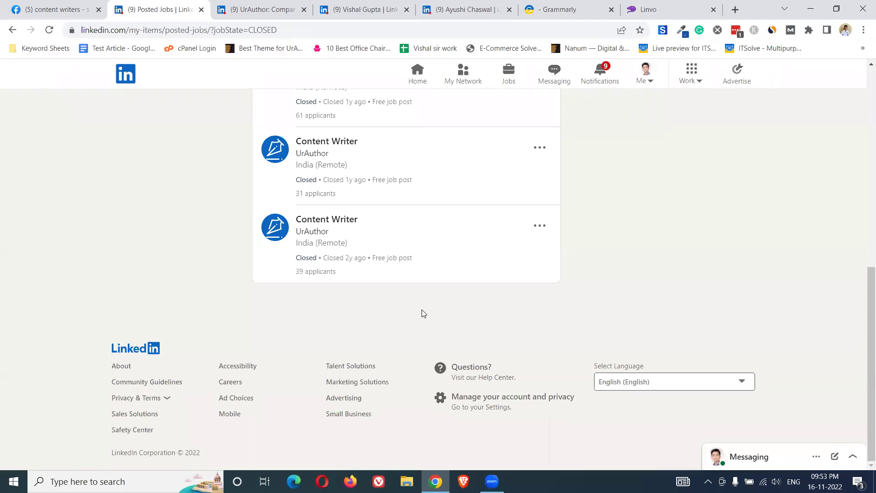
scroll(411, 313, "up", 1)
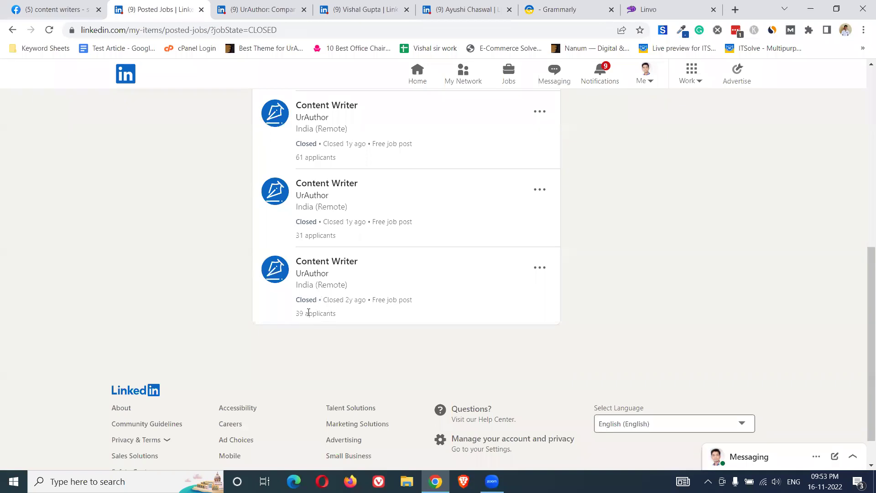
scroll(322, 314, "up", 1)
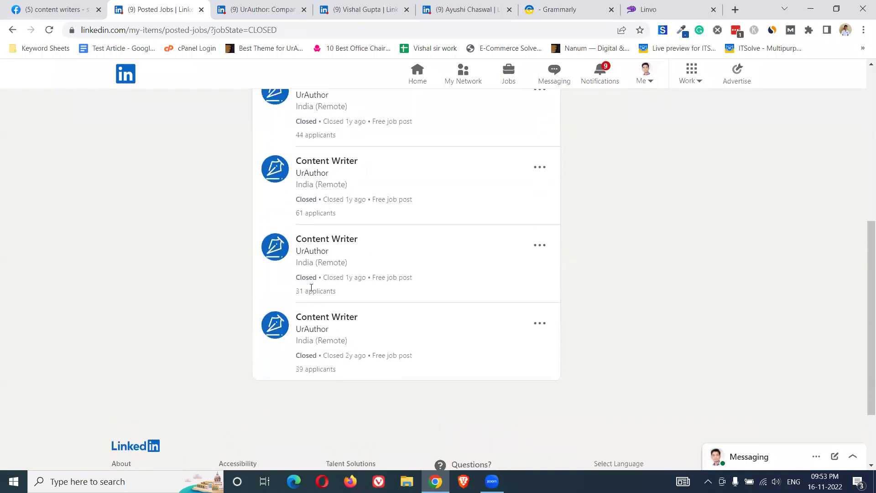
scroll(310, 285, "up", 1)
scroll(304, 268, "up", 1)
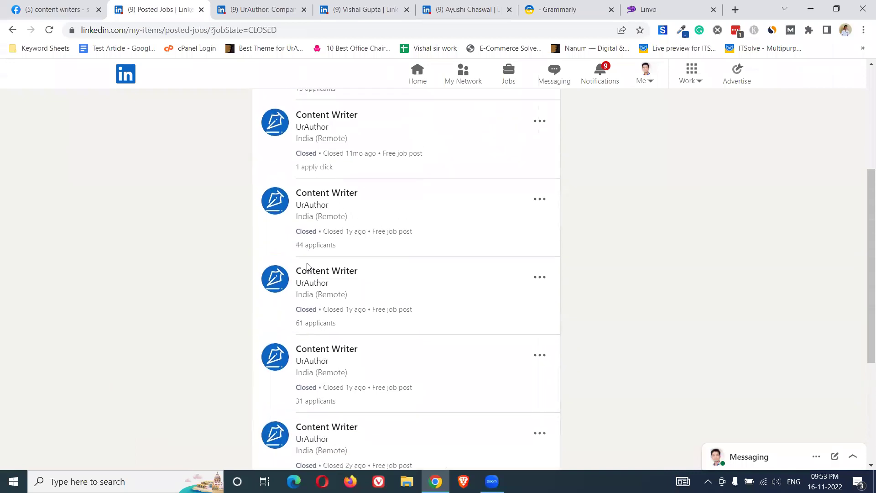
scroll(331, 255, "up", 1)
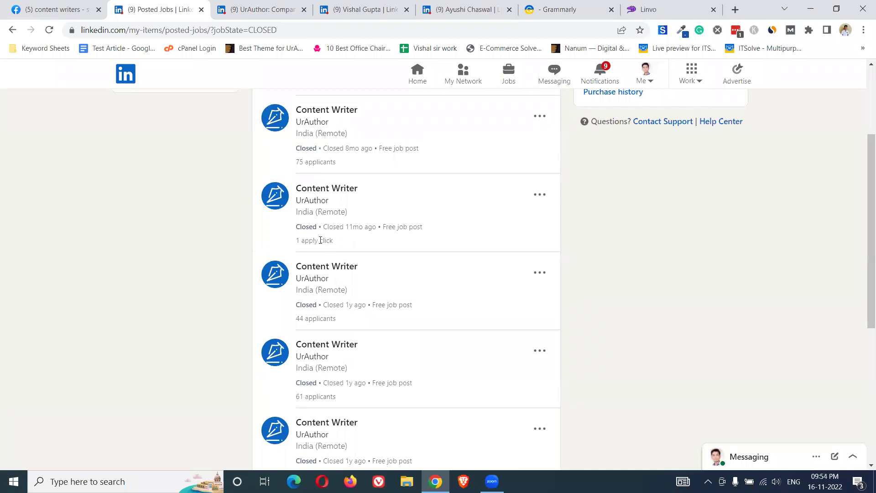
scroll(321, 240, "up", 1)
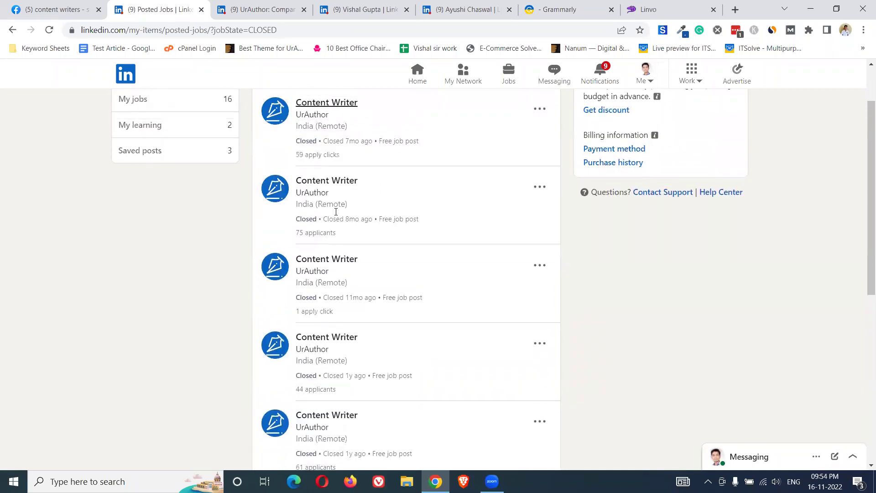
scroll(327, 164, "up", 1)
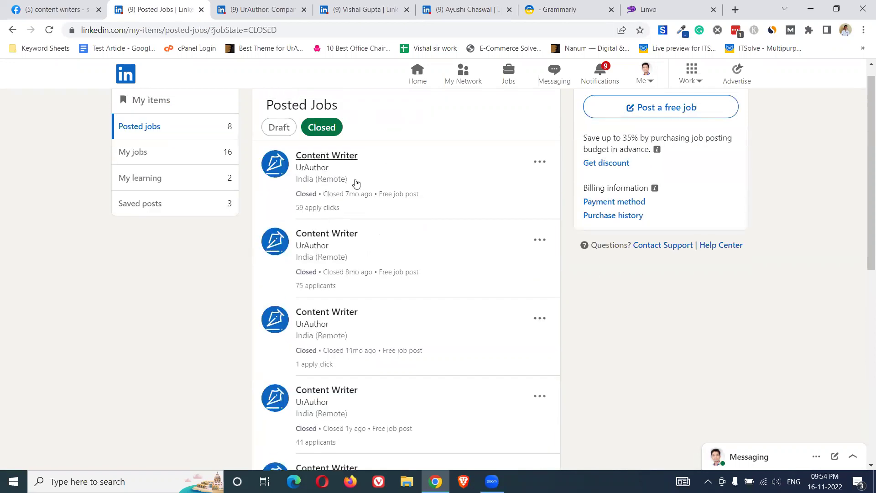
scroll(246, 237, "up", 1)
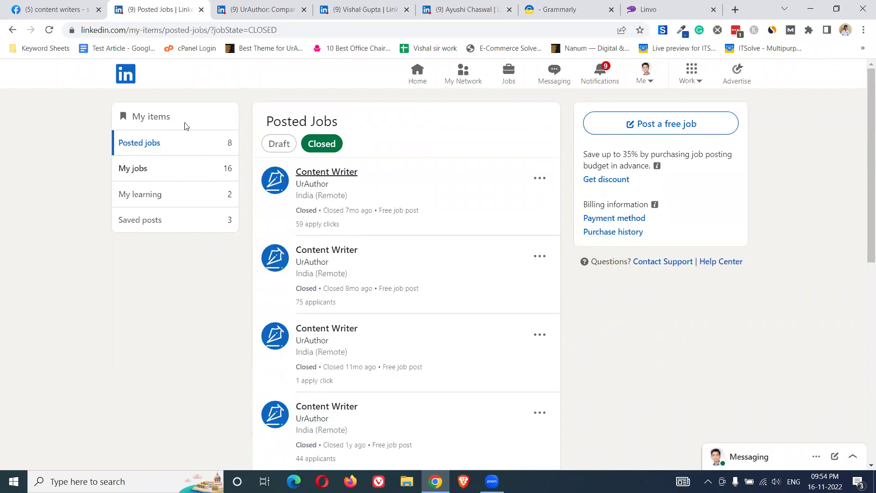
left_click(7, 33)
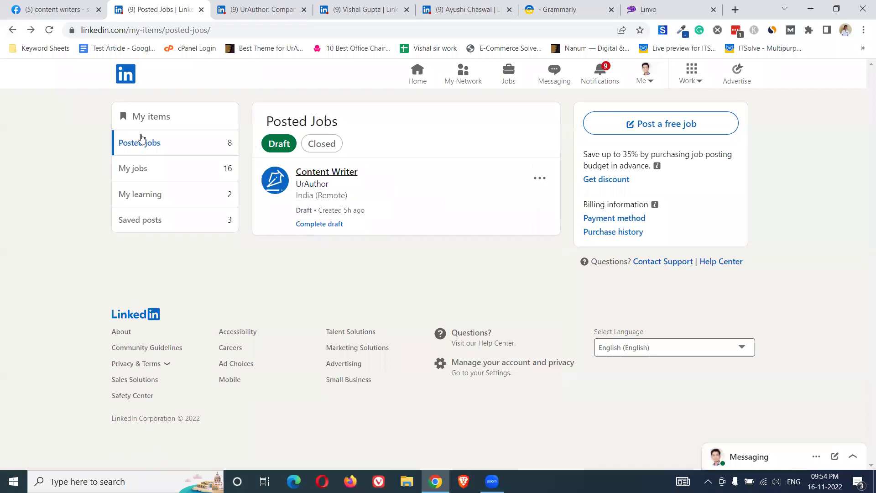
- Start a free job post and check the prefilled Content Writer title at UrAuthor
left_click(639, 122)
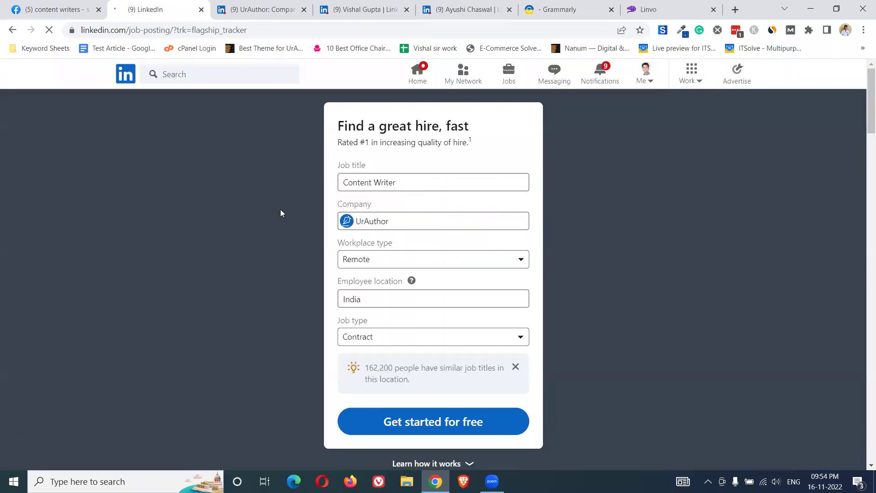
left_click(395, 184)
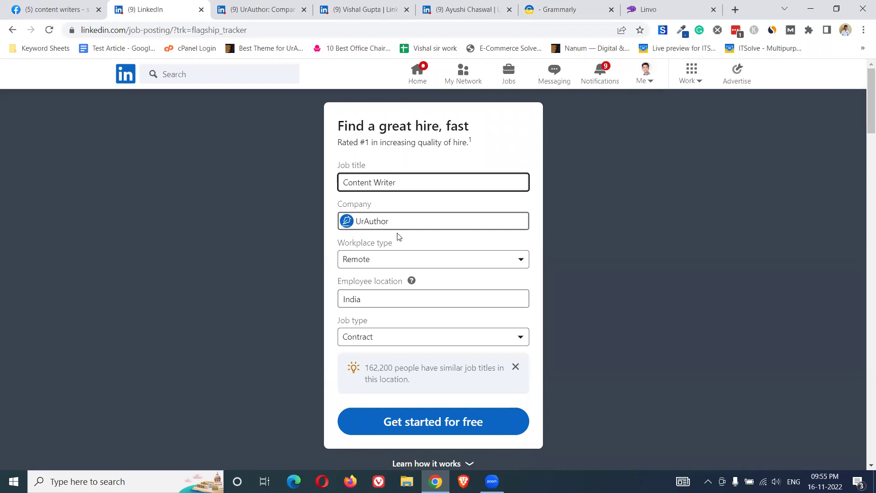
scroll(411, 205, "down", 2)
- Keep Remote as the workplace type and move to the Employee location field
left_click(420, 176)
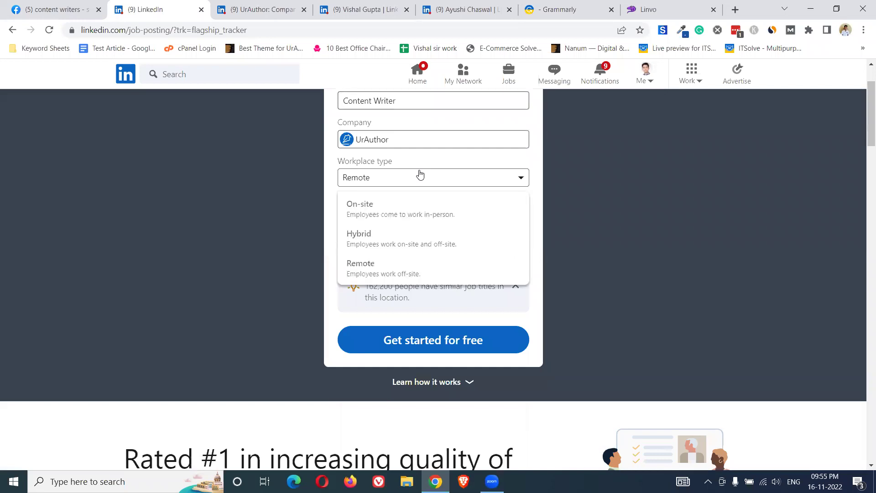
scroll(407, 215, "down", 1)
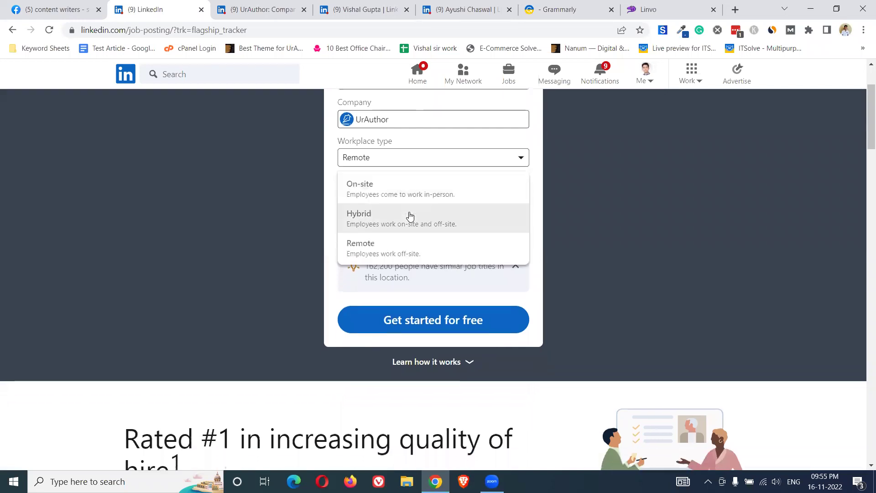
scroll(409, 215, "up", 1)
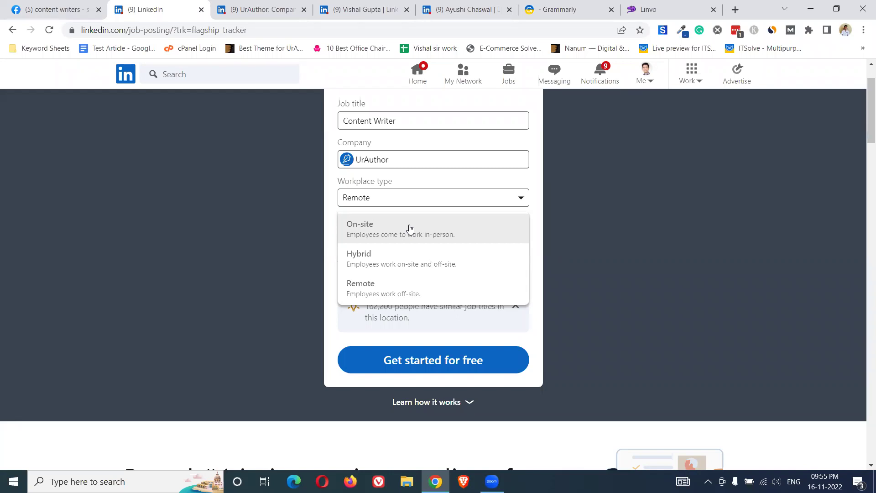
left_click(406, 289)
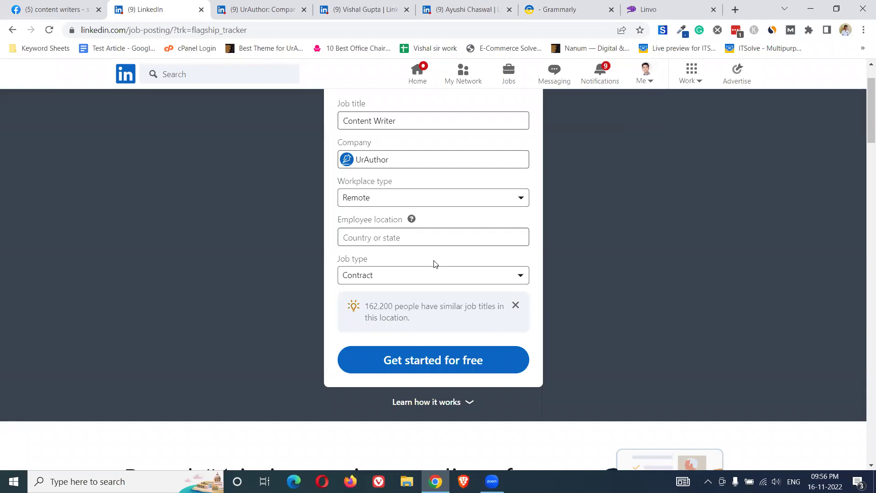
left_click(393, 238)
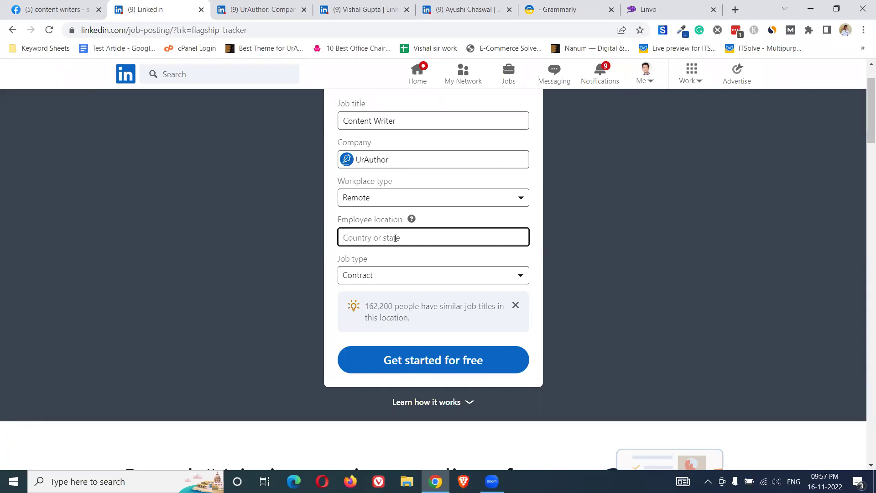
- Confirm Contract as the job type and submit the basics, triggering the required-fields warning
left_click(448, 217)
scroll(448, 217, "down", 1)
left_click(416, 227)
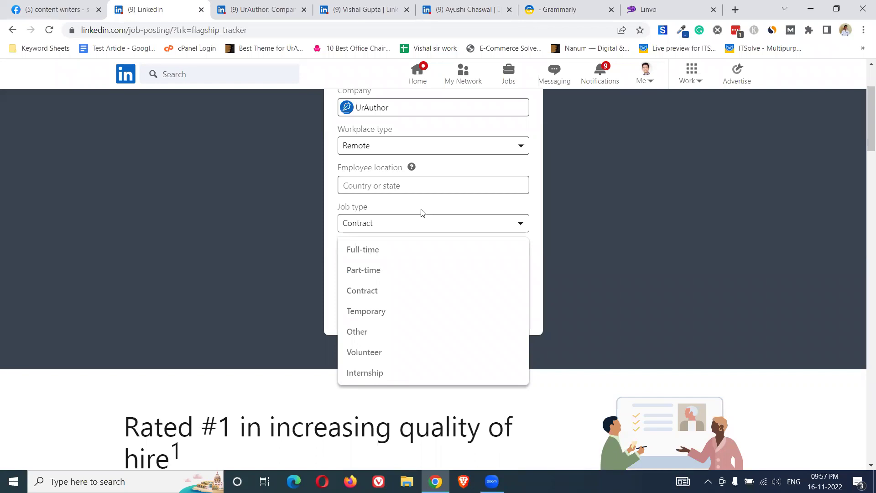
scroll(421, 212, "up", 2)
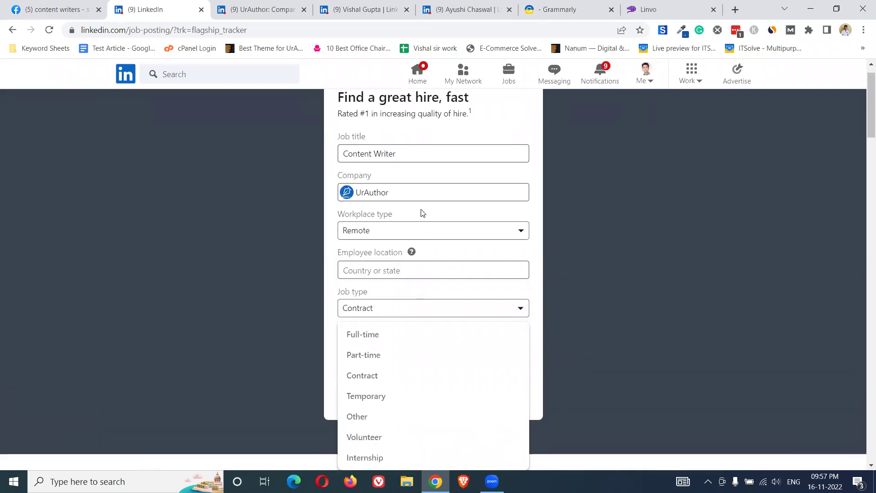
scroll(422, 213, "down", 1)
left_click(412, 264)
left_click(389, 283)
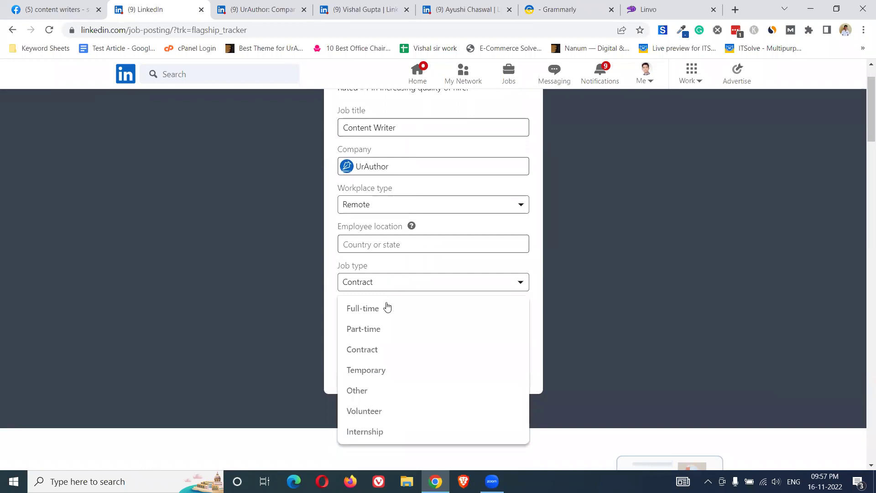
left_click(371, 349)
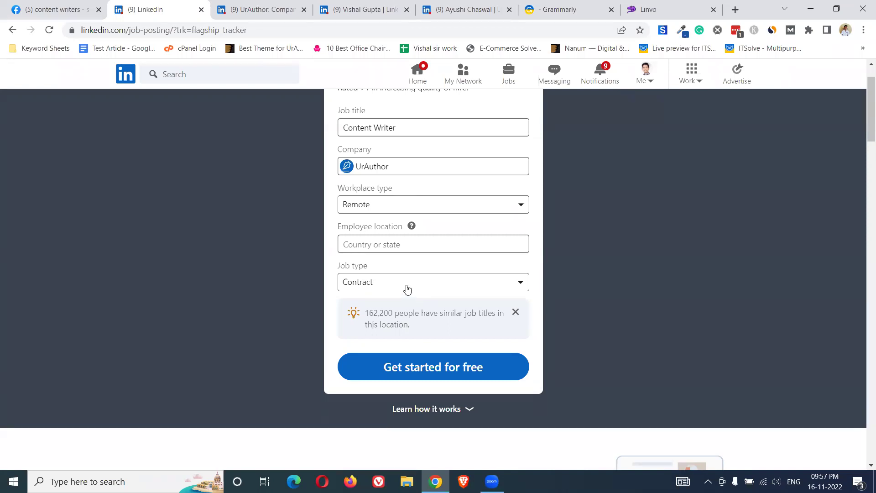
left_click(407, 288)
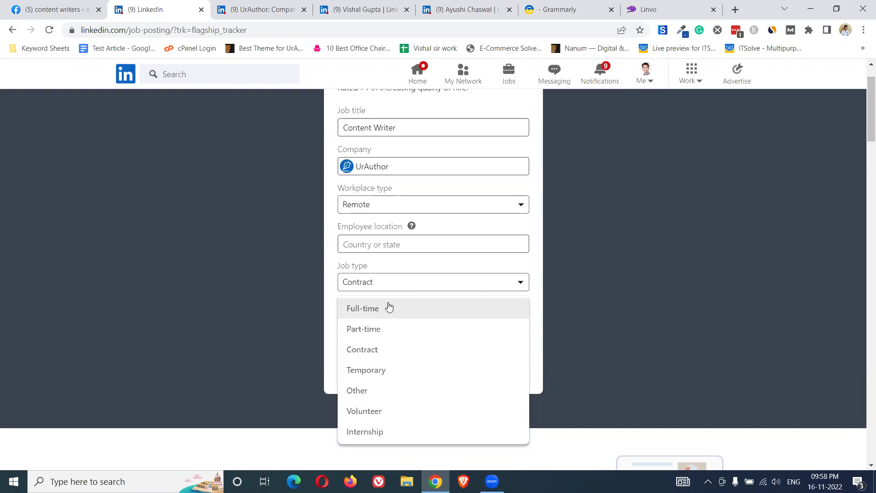
left_click(384, 348)
left_click(419, 361)
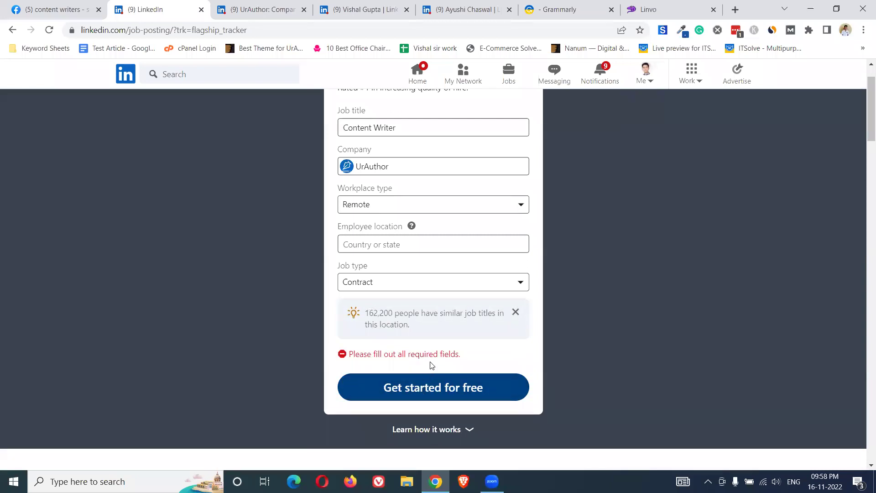
- Set the Employee location to India from the suggestions
scroll(432, 365, "up", 1)
left_click(431, 280)
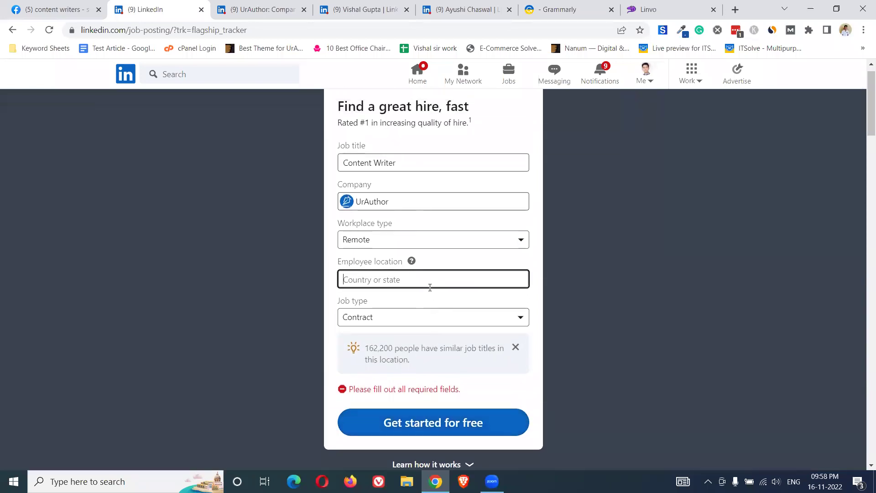
type("India")
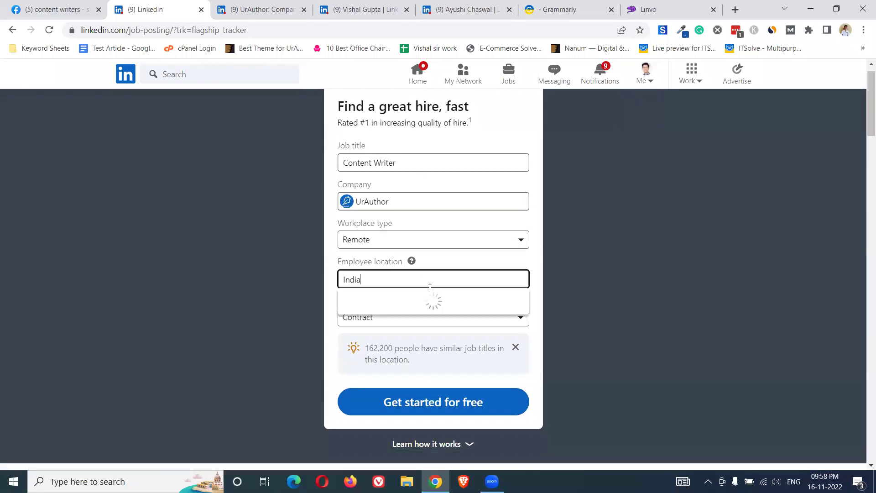
key("Down")
key("Return")
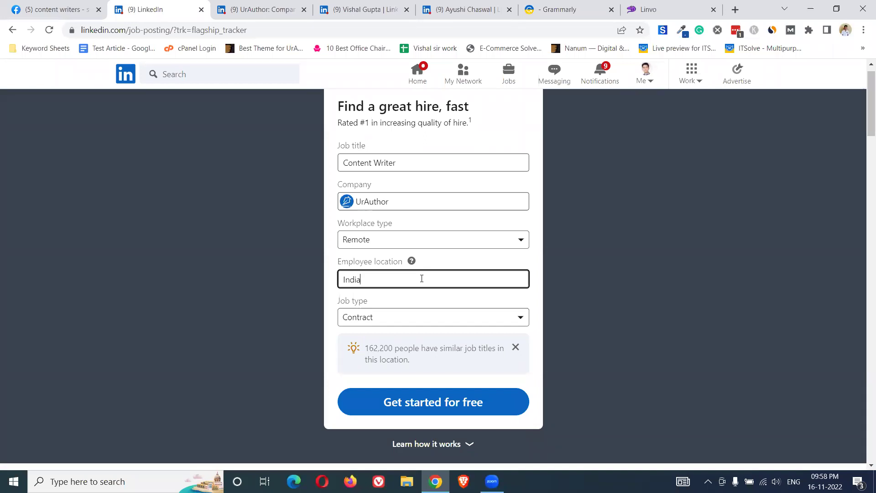
- Leave the job type as Contract and submit to reach the role description step
left_click(420, 298)
left_click(420, 297)
left_click_drag(414, 319, 442, 405)
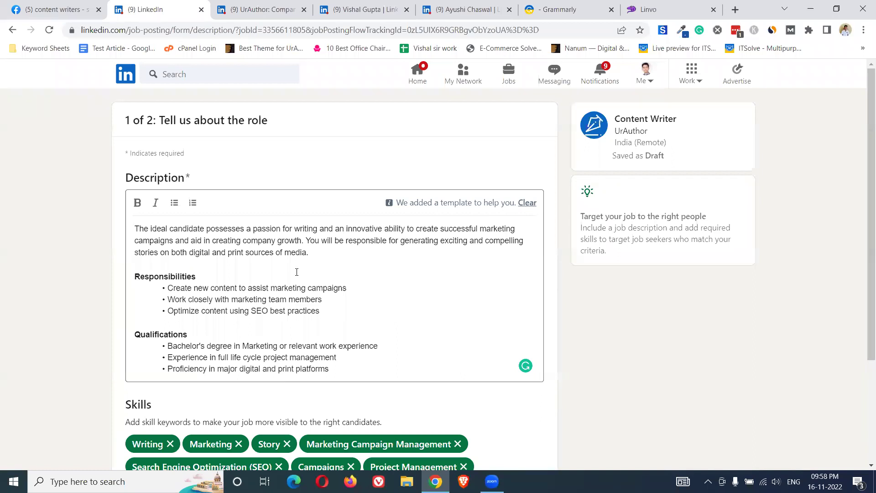
scroll(296, 276, "down", 3)
scroll(338, 263, "up", 3)
left_click(342, 257)
- Select all the template description text and delete it, leaving the editor blank
key("ctrl+a")
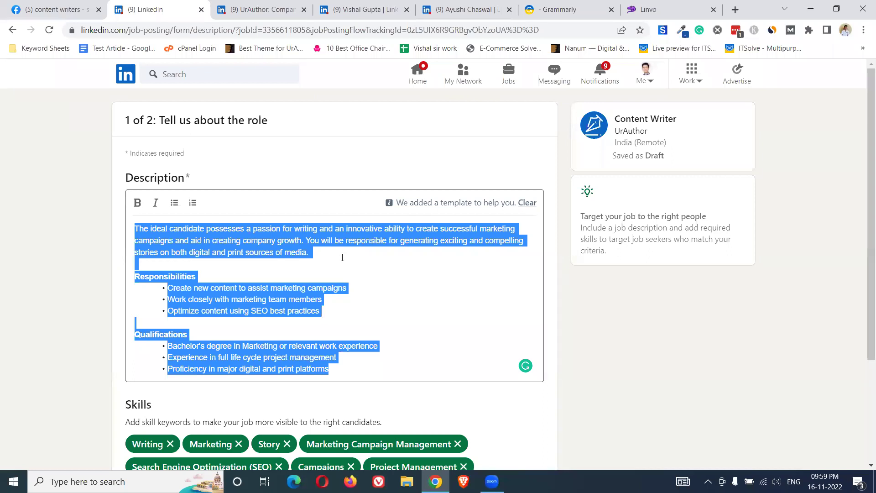
key("BackSpace")
key("BackSpace")
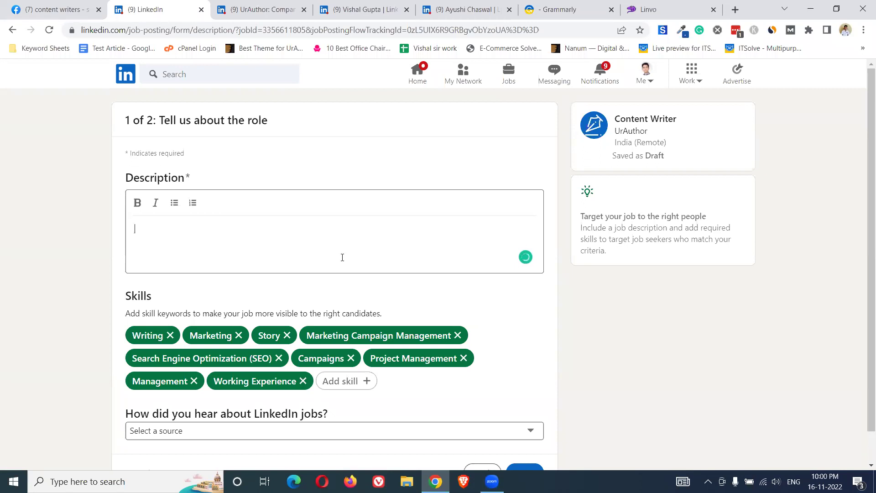
left_click(342, 257)
- Scroll down to show the blank Description, the nine skills and the Next button
scroll(342, 257, "down", 1)
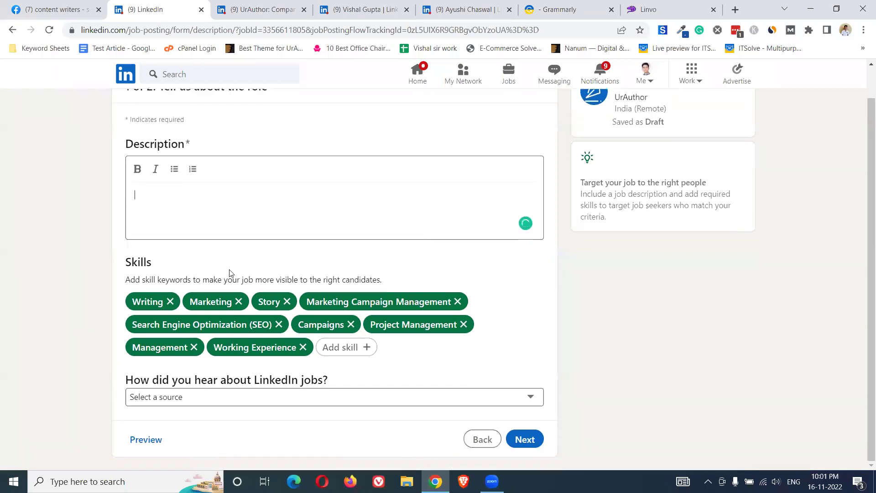
- Write 'We are locking for content writers' as the job description
left_click(173, 199)
type("We are locking for content writers")
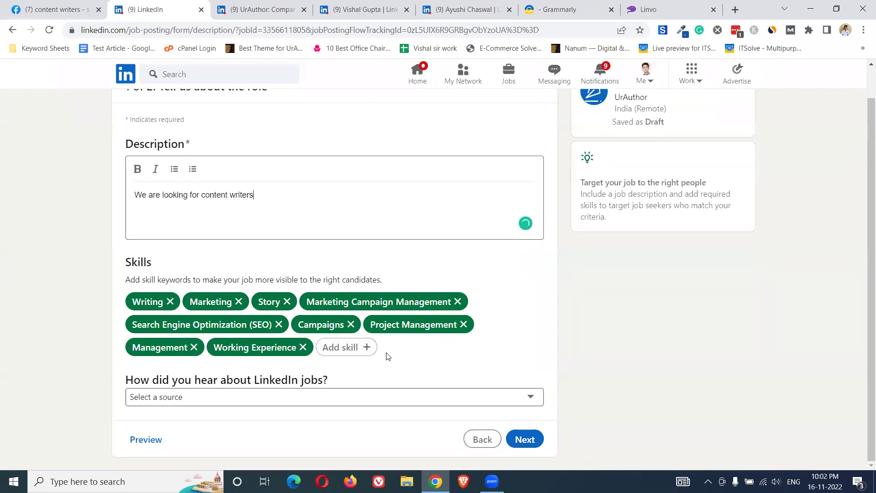
scroll(387, 356, "up", 1)
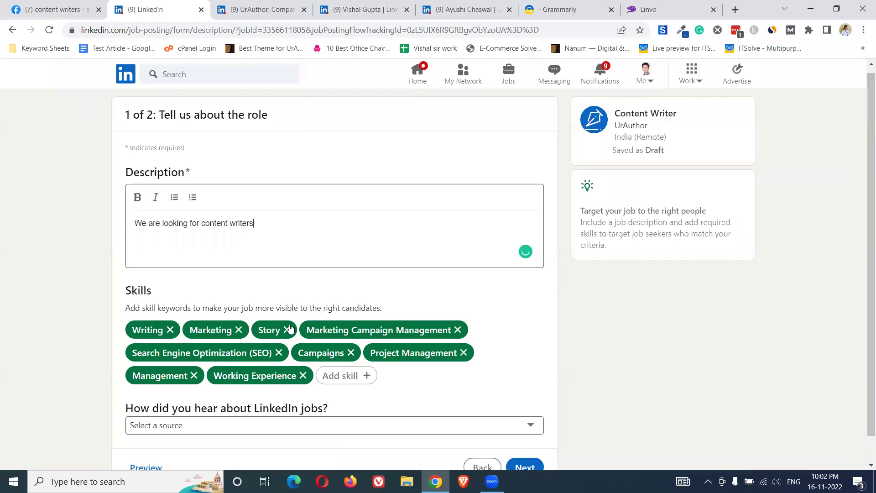
- Remove seven suggested skills, including Story, Marketing, Management and Campaigns
left_click(267, 329)
left_click(238, 330)
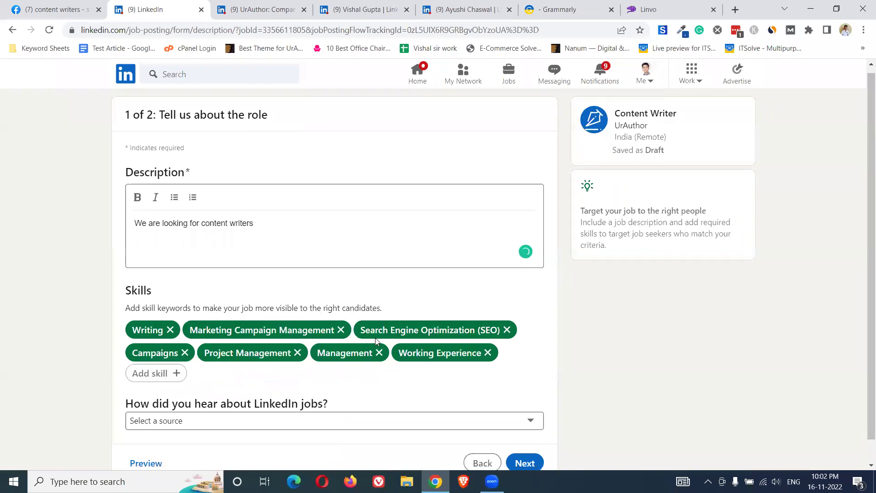
left_click(379, 352)
left_click(406, 353)
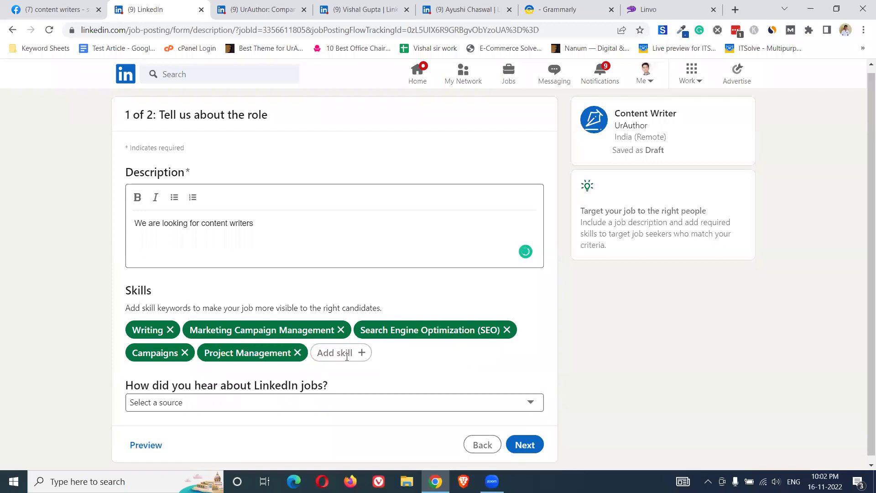
left_click(297, 353)
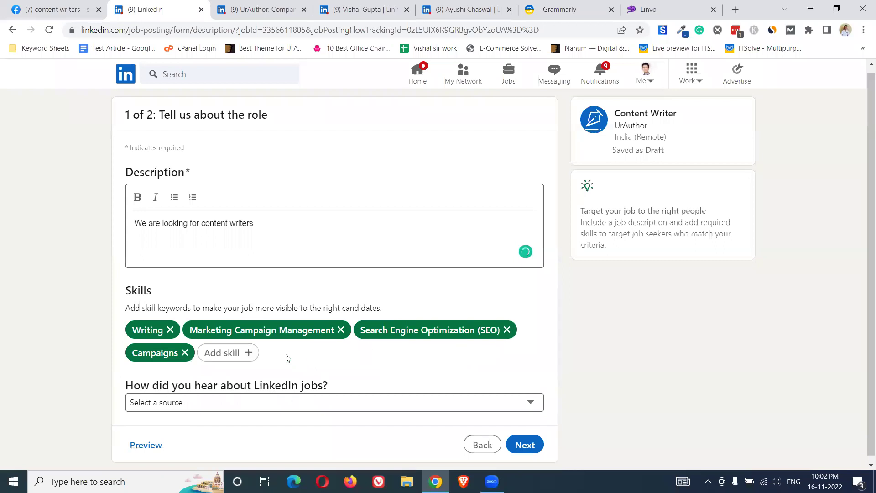
left_click(185, 353)
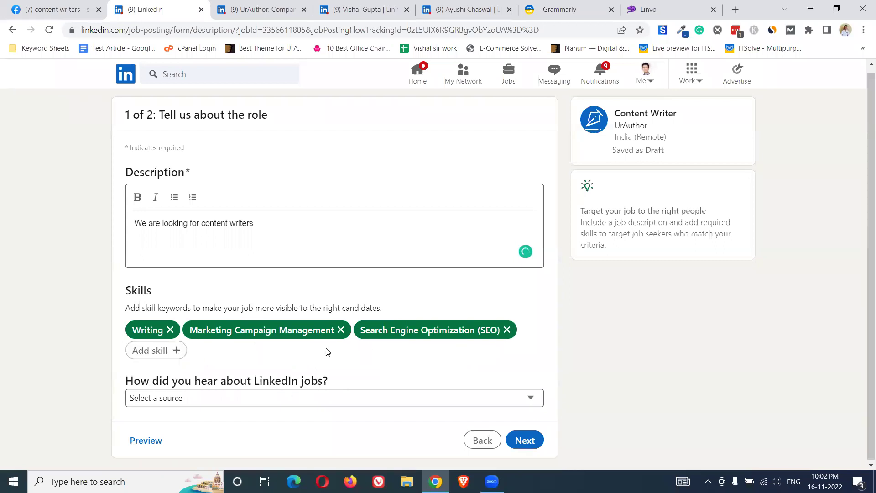
left_click(341, 329)
- Search 'technical' and add Technical Writing as a skill
left_click(377, 336)
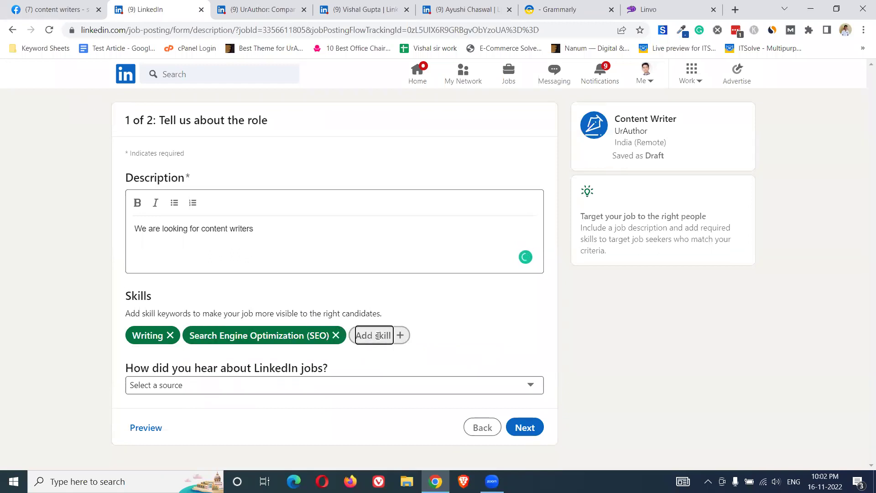
type("technic")
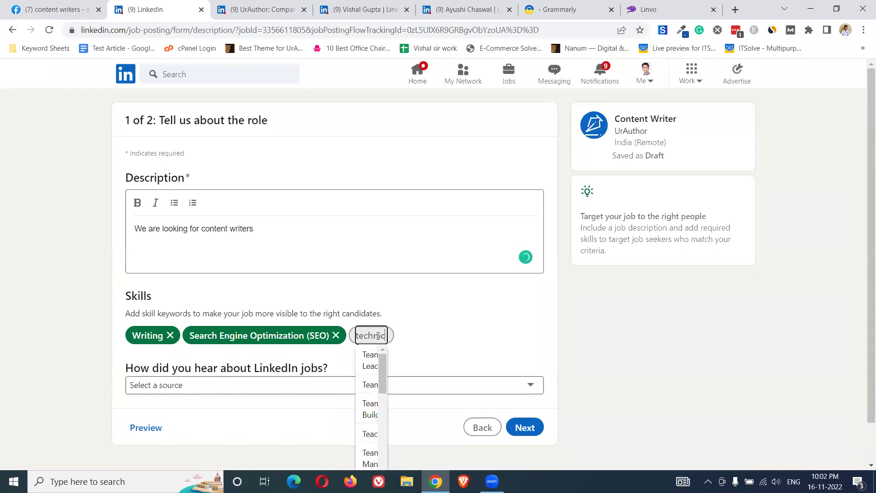
type("al content")
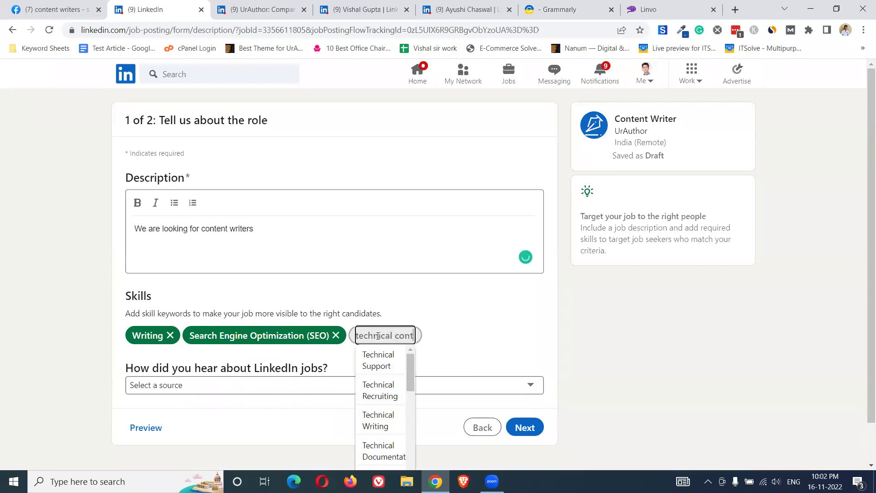
key("BackSpace")
key("BackSpace")
key("BackSpace")
key("BackSpace")
key("BackSpace")
key("BackSpace")
key("BackSpace")
key("BackSpace")
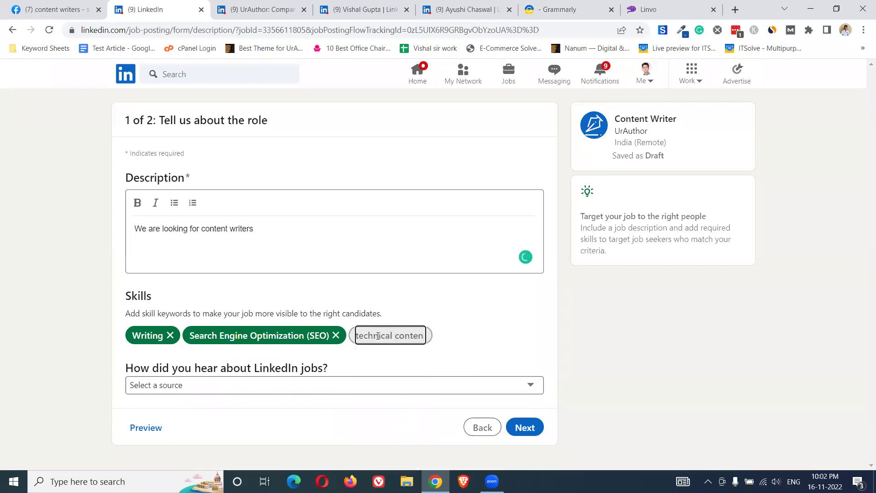
key("BackSpace")
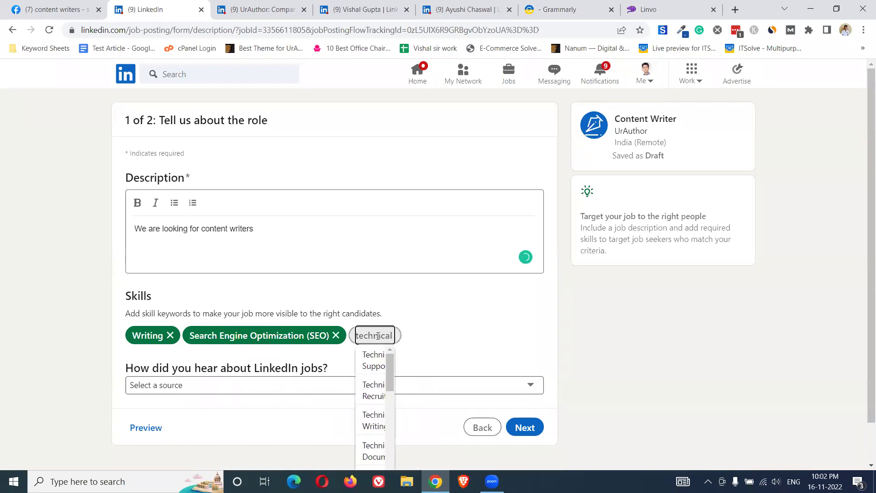
key("Down")
key("Down")
key("Down")
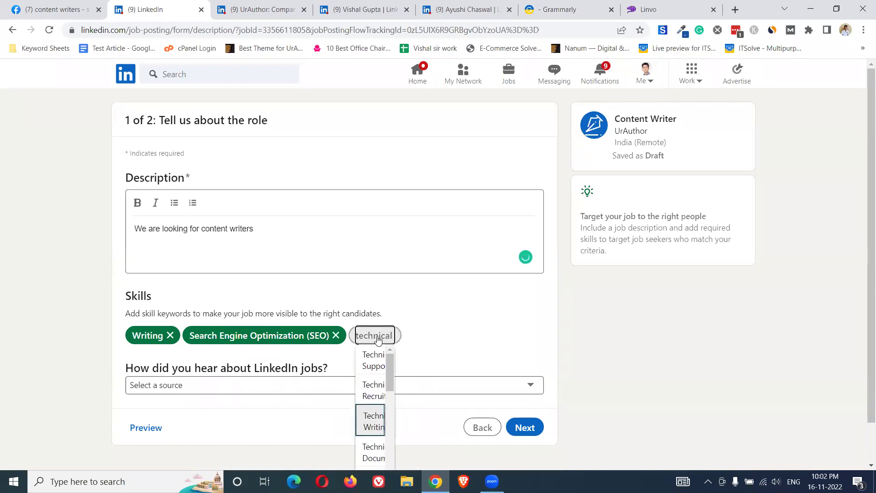
key("Return")
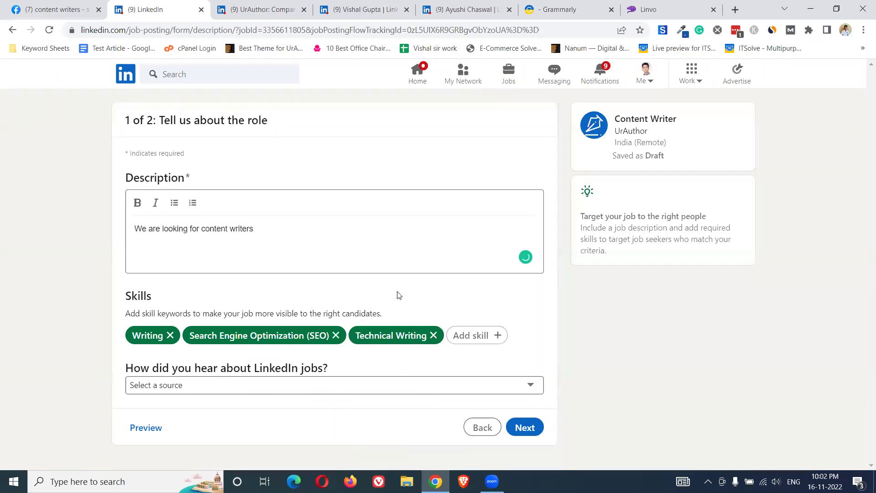
left_click(528, 423)
- Advance to step 2 of 2, Receive qualified applicants
left_click(529, 424)
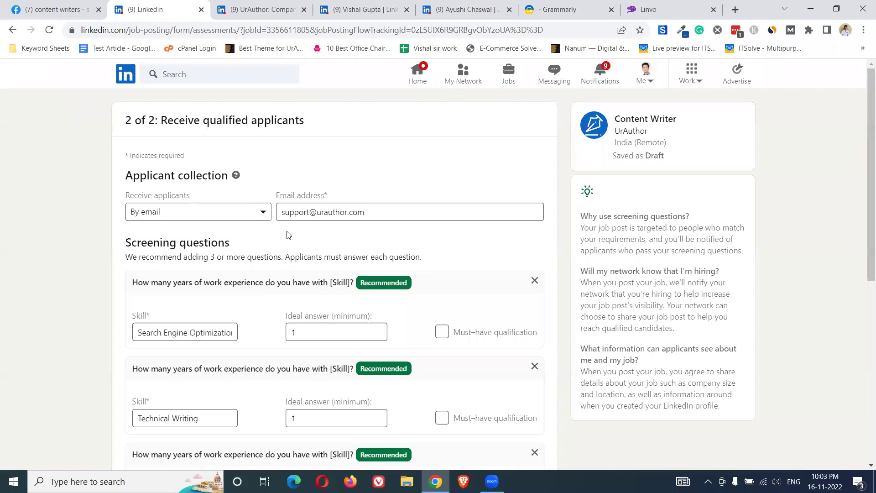
- Keep receiving applicants By email and focus the empty Email address field
left_click(264, 217)
left_click(322, 169)
left_click(243, 210)
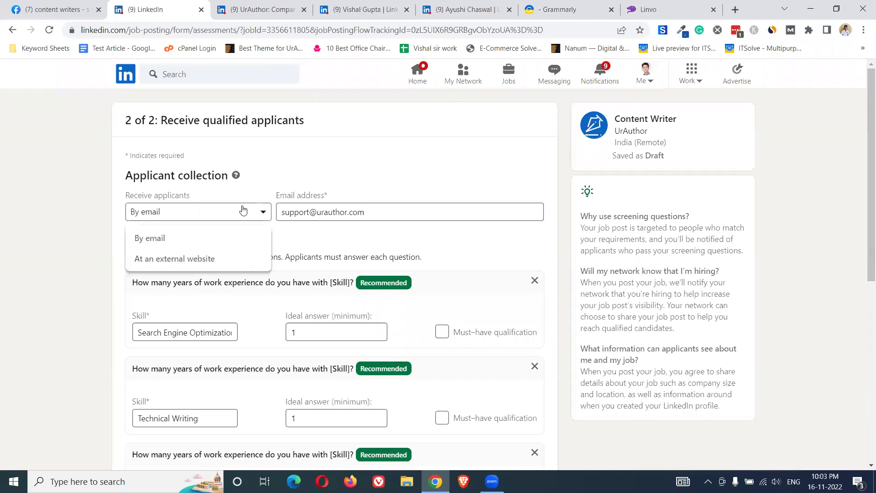
left_click(215, 233)
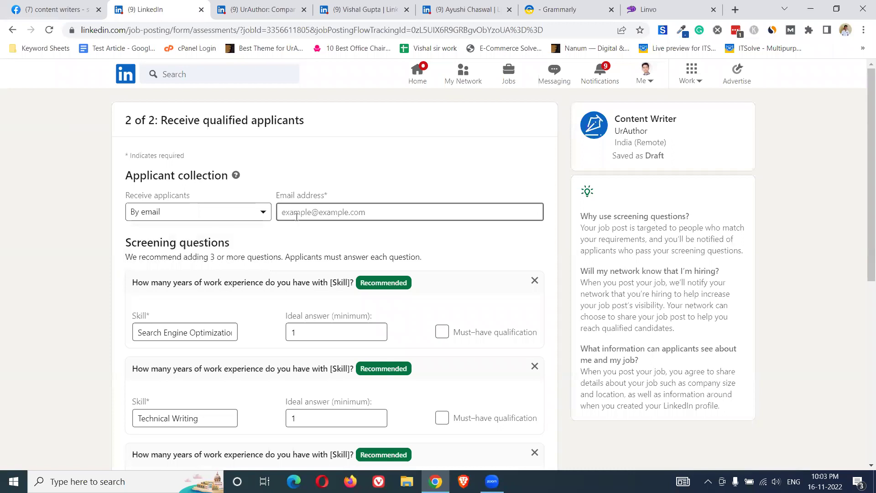
left_click(260, 217)
left_click(335, 204)
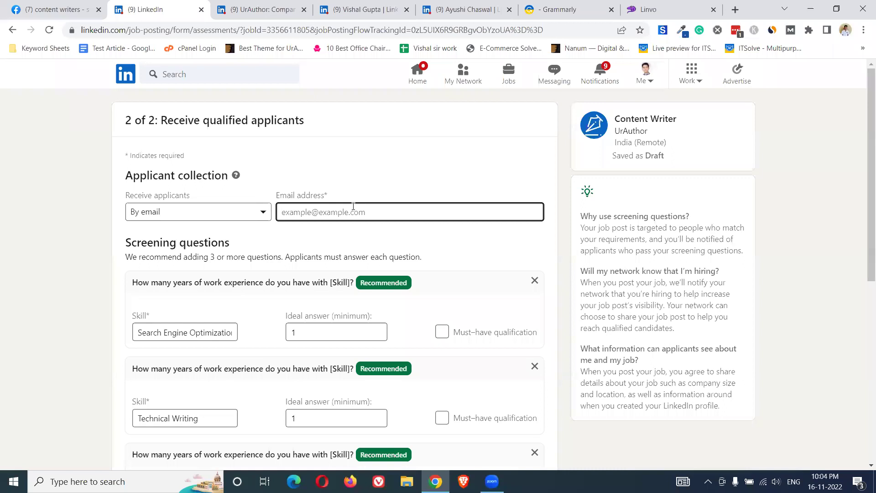
- Try collecting applicants on an external website, then switch back to receiving them by email
left_click(245, 219)
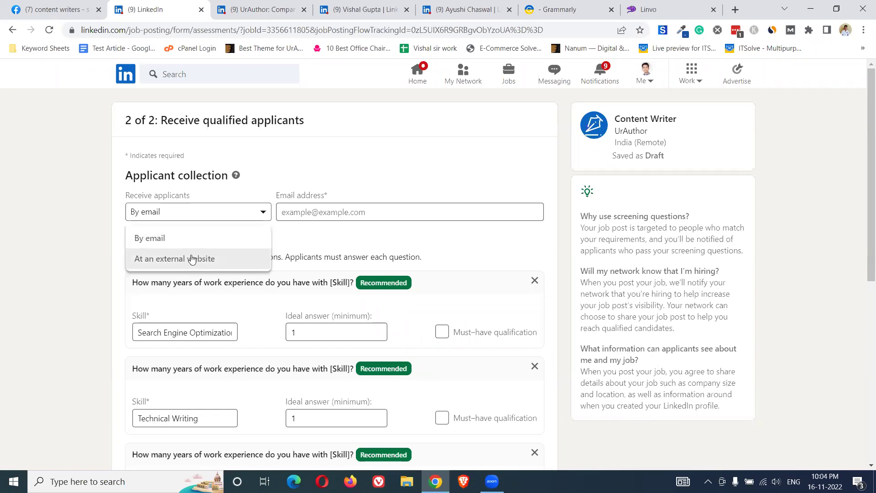
left_click(191, 258)
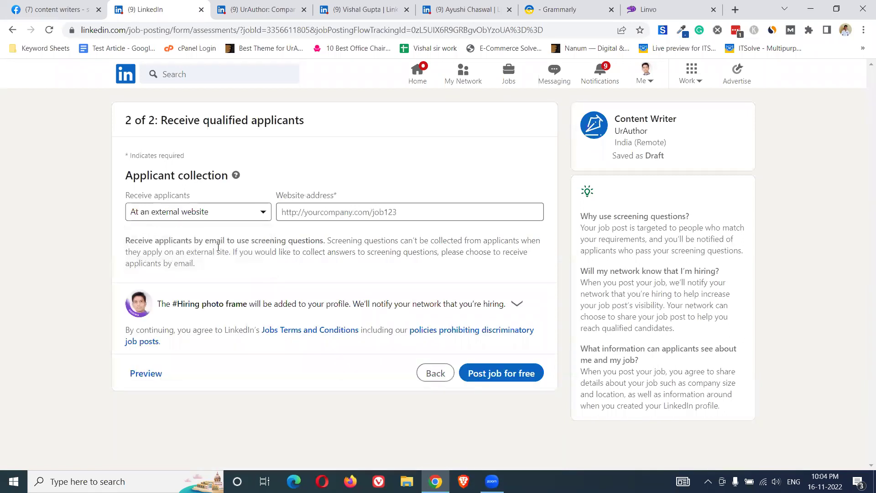
left_click(241, 215)
left_click(186, 239)
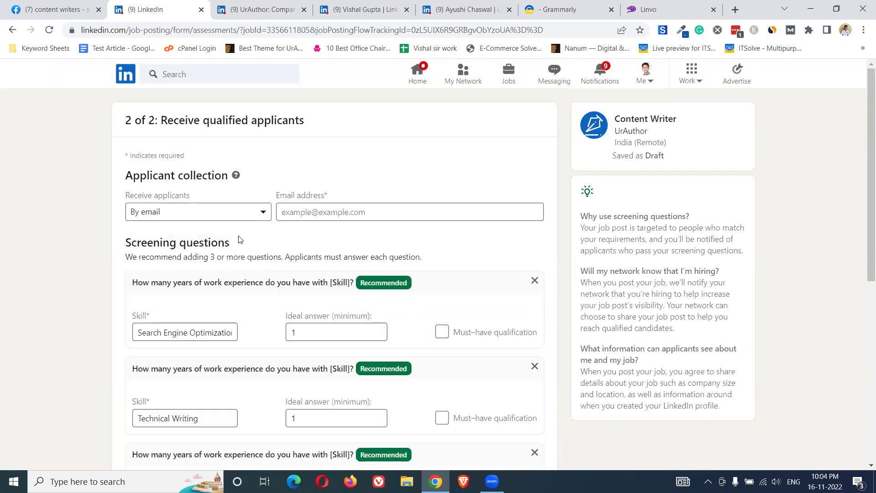
scroll(239, 239, "down", 2)
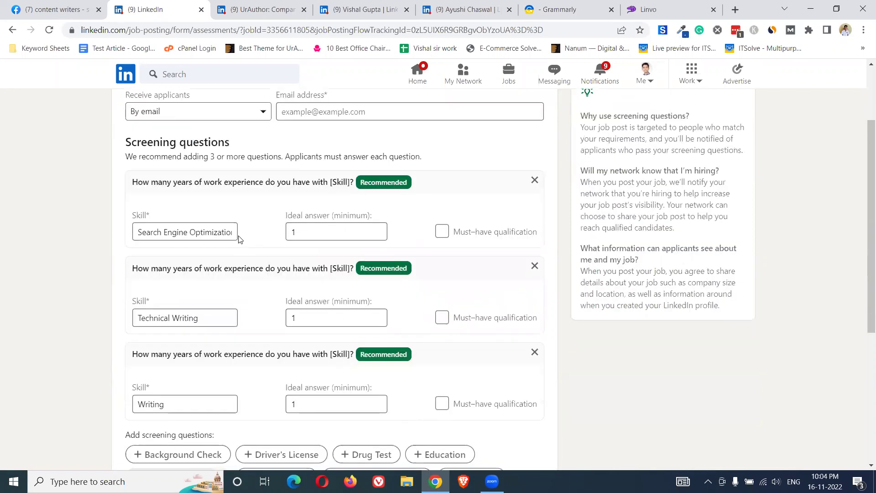
scroll(239, 239, "up", 2)
left_click(250, 217)
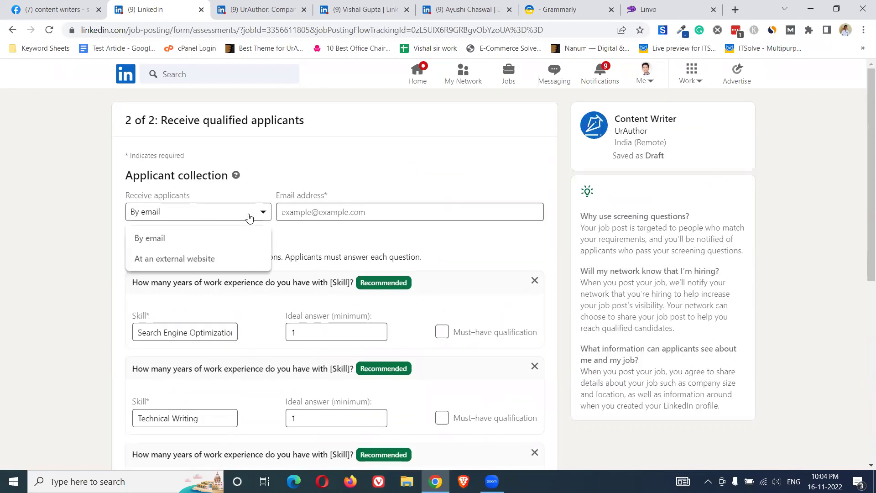
left_click(259, 210)
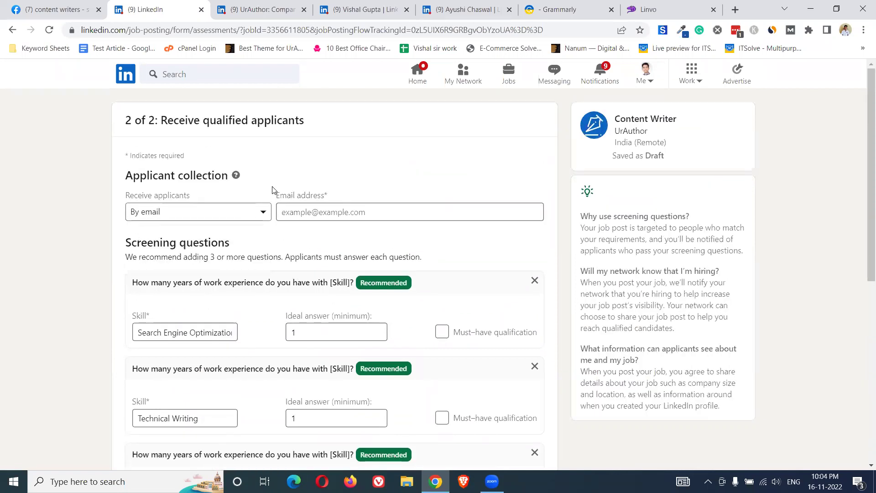
left_click(252, 210)
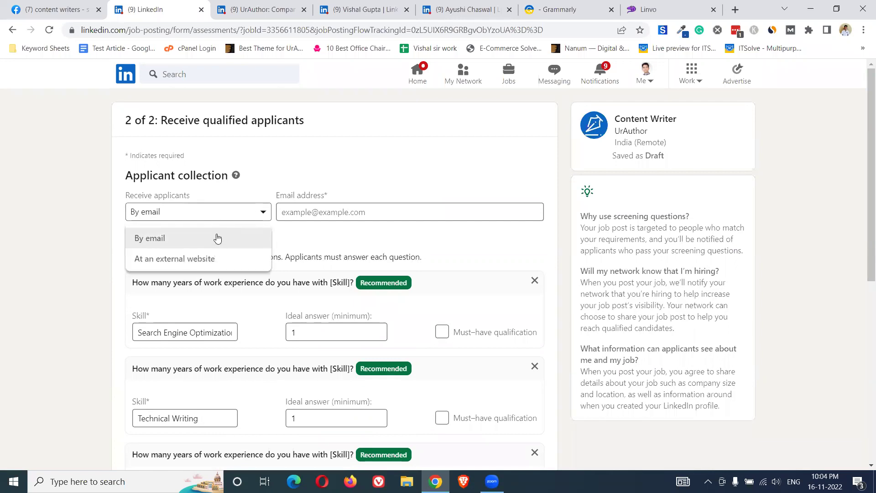
left_click(281, 203)
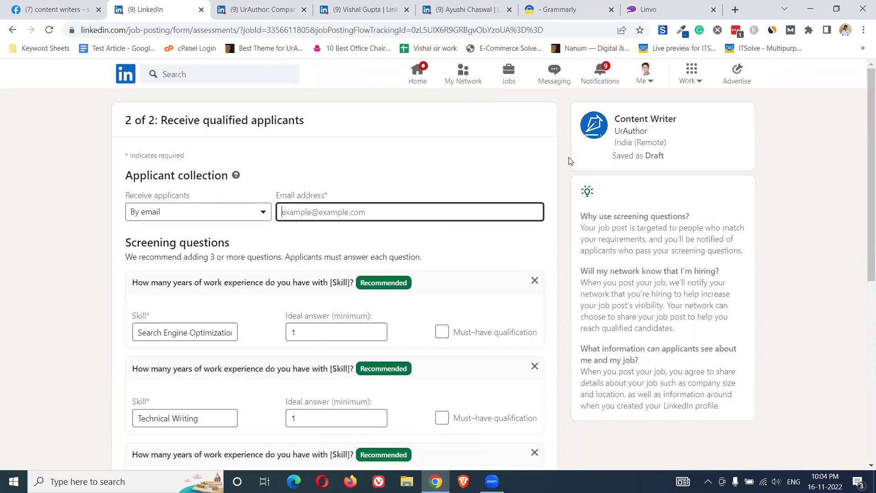
- Receive applicants by email, entering the company's support e-mail address as the applicant email
left_click(263, 211)
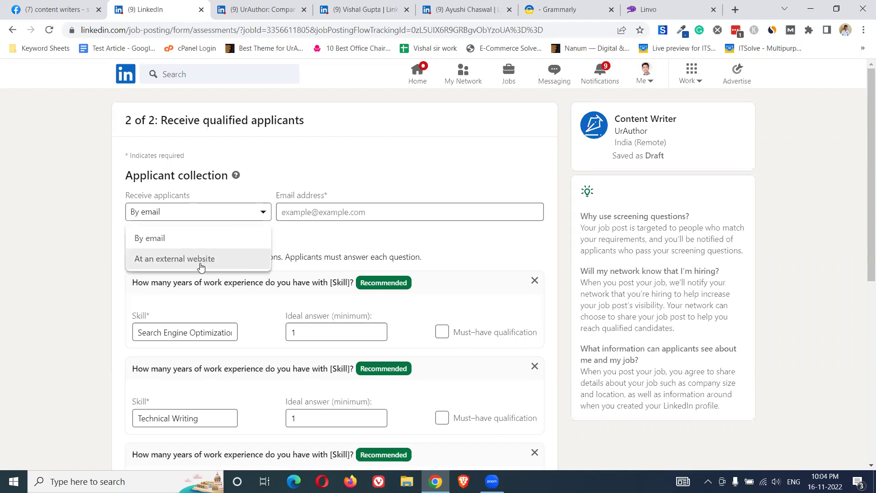
left_click(200, 266)
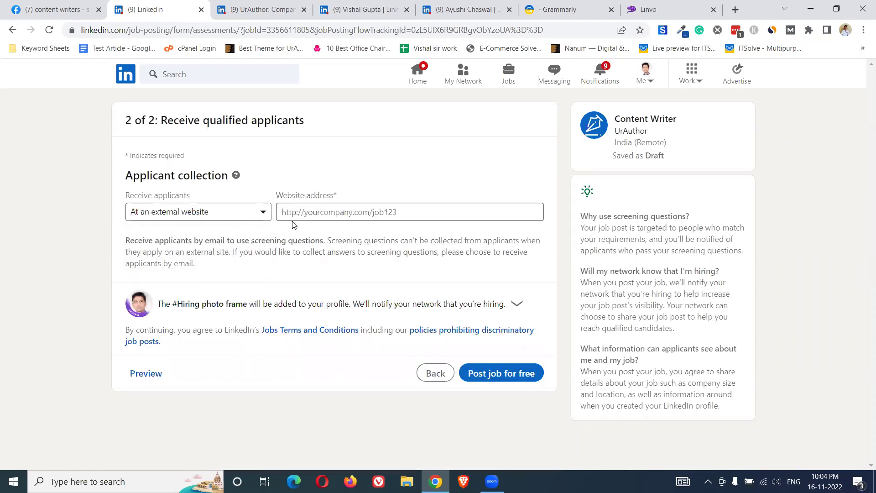
left_click(318, 212)
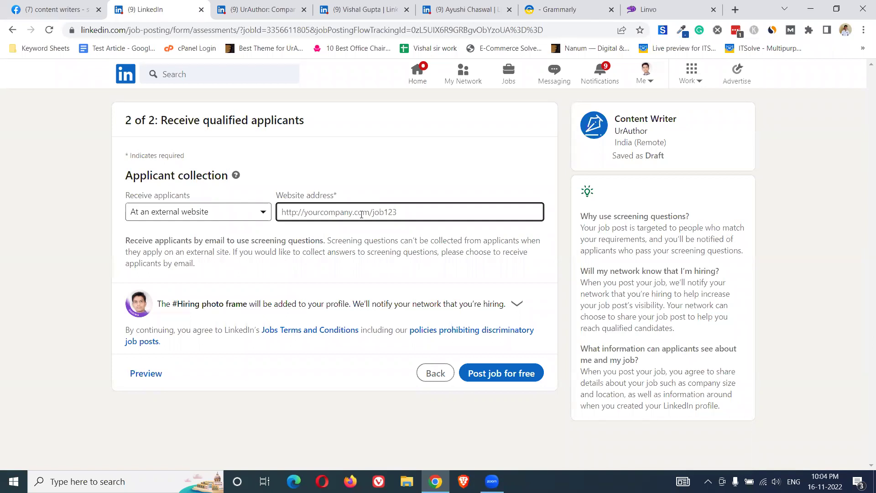
left_click(263, 212)
left_click(227, 230)
left_click(303, 213)
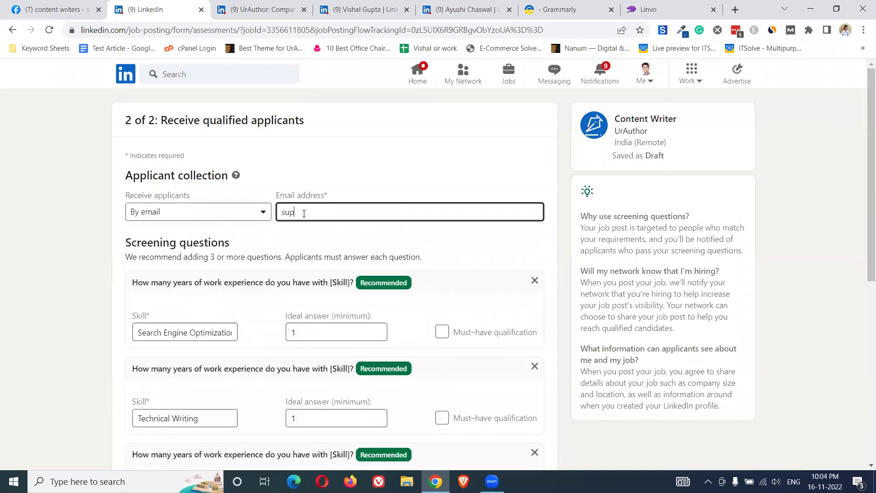
left_click(400, 175)
scroll(269, 212, "down", 2)
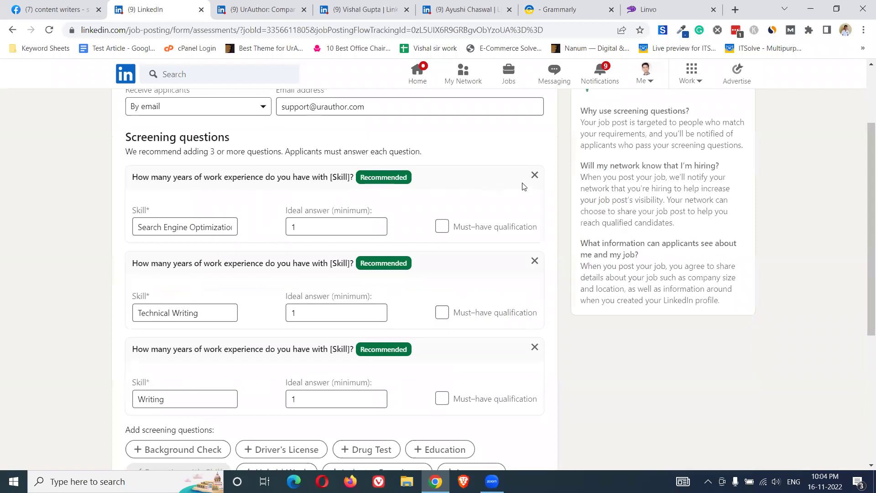
- Remove the Search Engine Optimization and Technical Writing questions and add a custom screening question
left_click(534, 178)
left_click(534, 176)
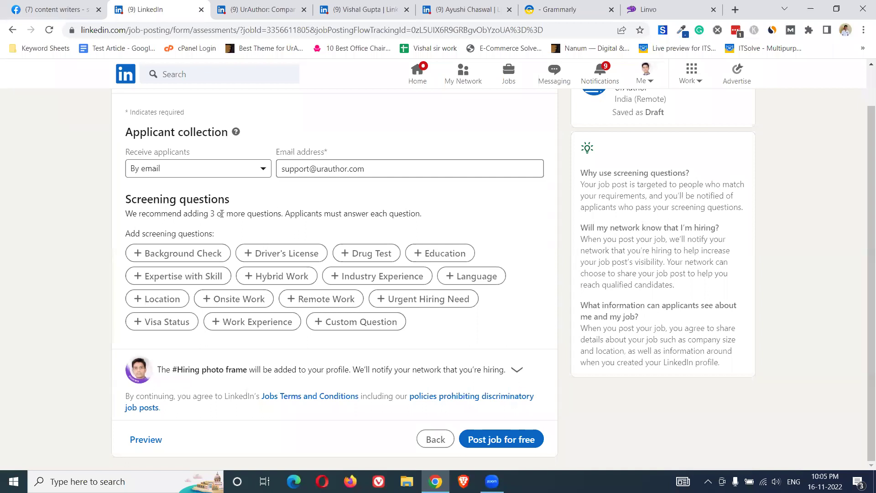
left_click(360, 321)
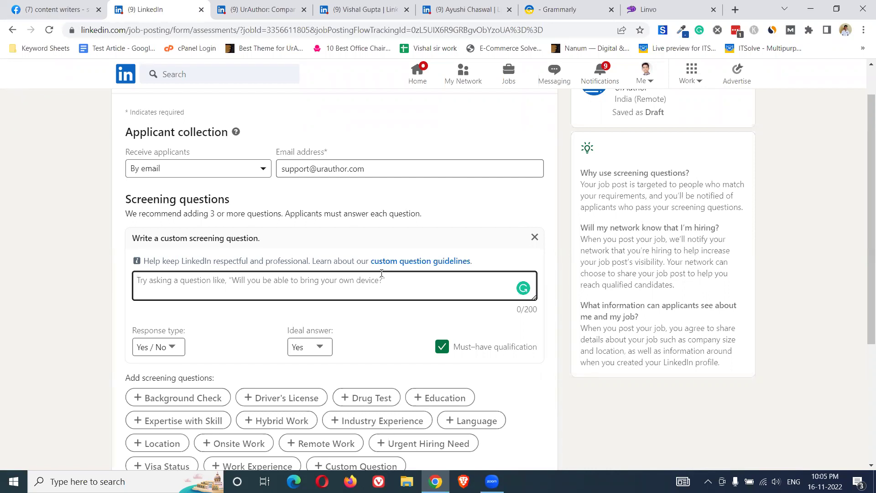
- Begin the custom screening question and review its ideal answer and response type options
left_click(391, 313)
scroll(391, 313, "down", 1)
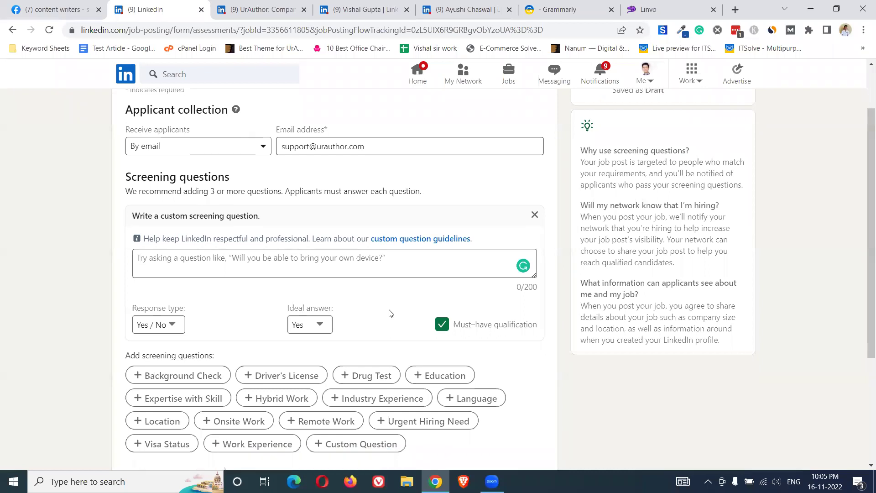
scroll(391, 313, "down", 2)
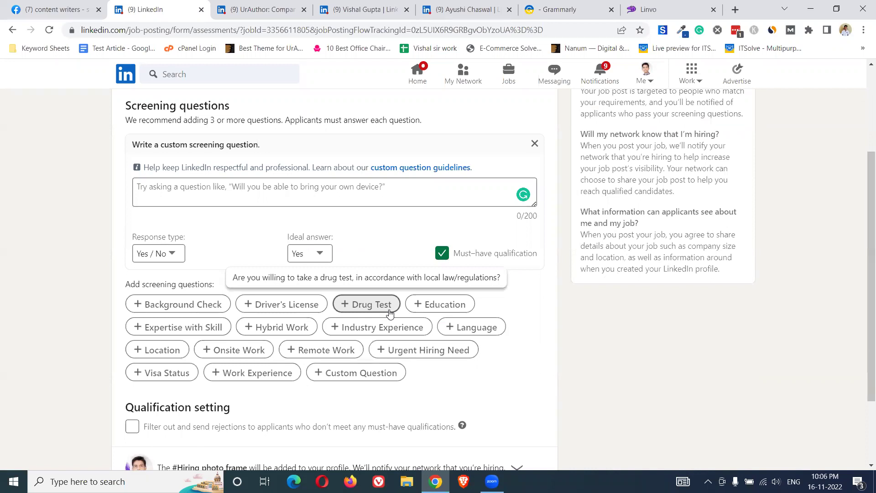
left_click(351, 193)
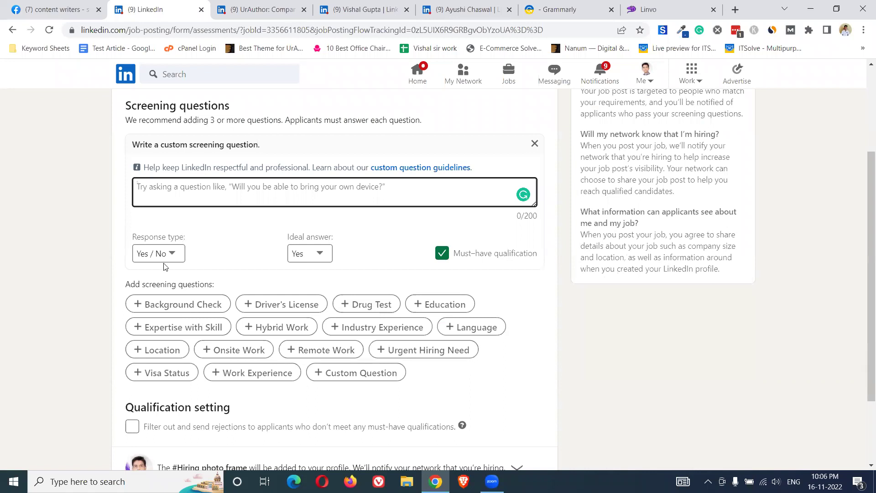
left_click(304, 253)
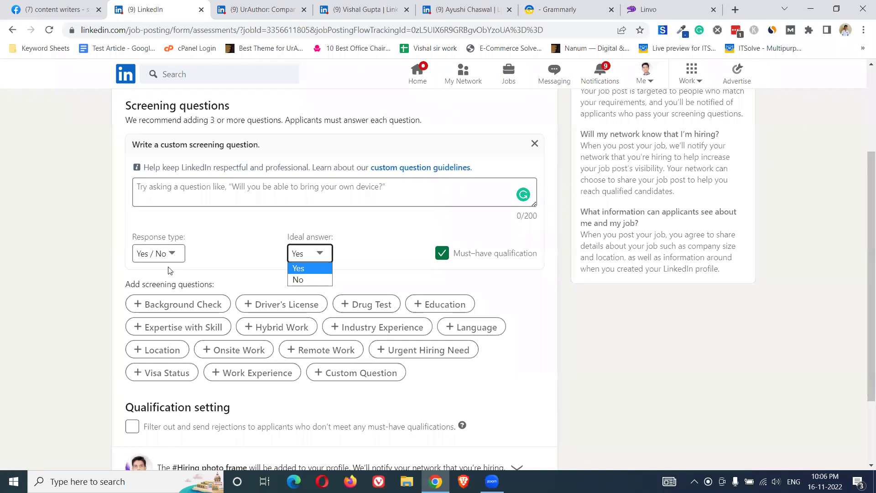
key("shift+Tab")
key("alt+Down")
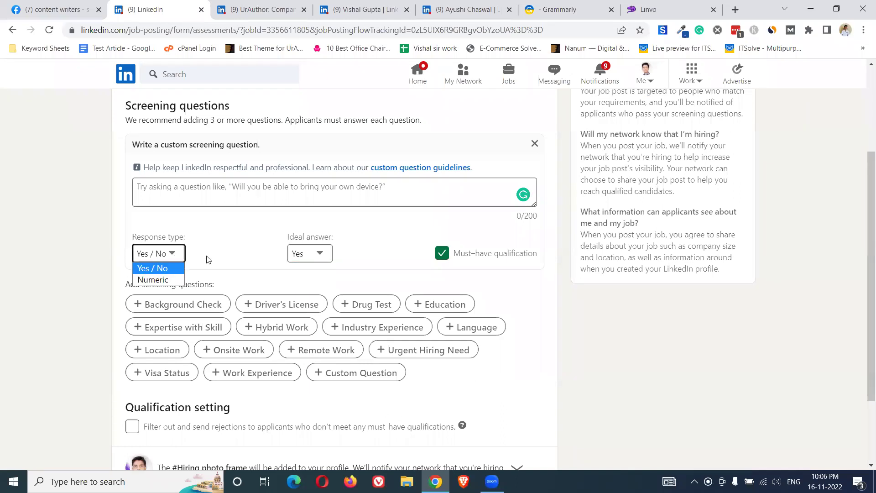
left_click(208, 260)
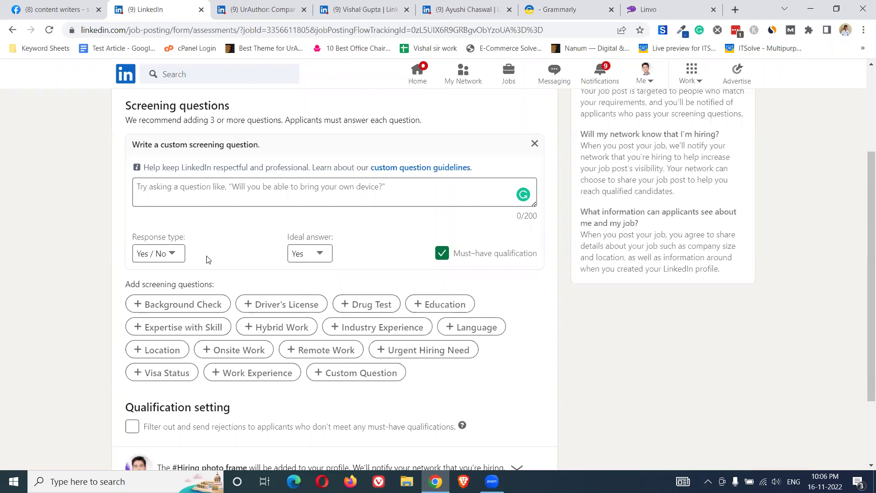
- Change the response type to Numeric, keeping the minimum ideal answer at 1
left_click(176, 256)
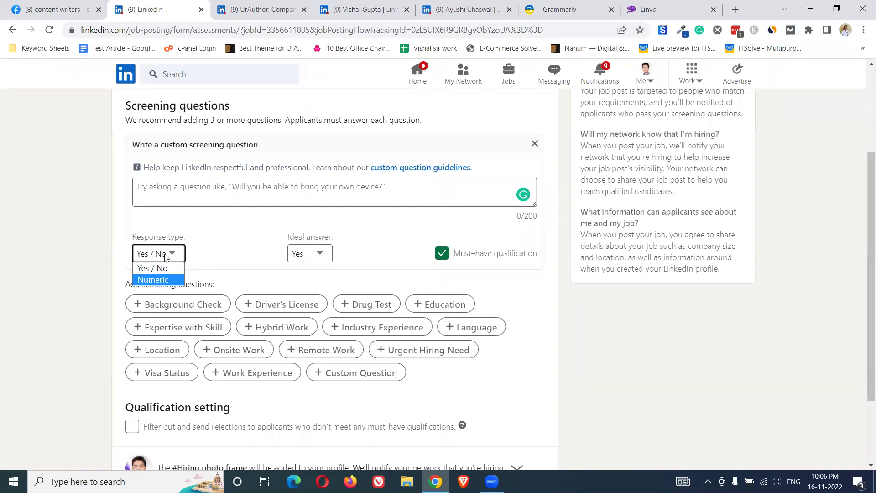
left_click(164, 279)
left_click(256, 187)
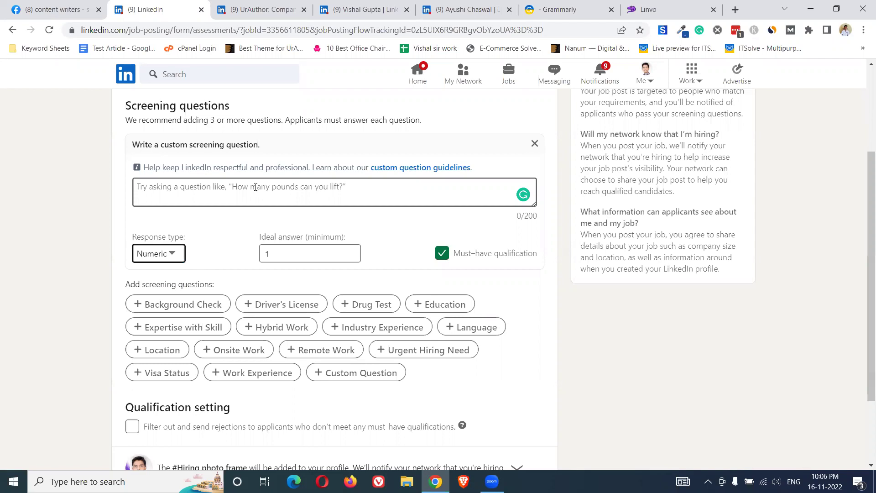
left_click(305, 263)
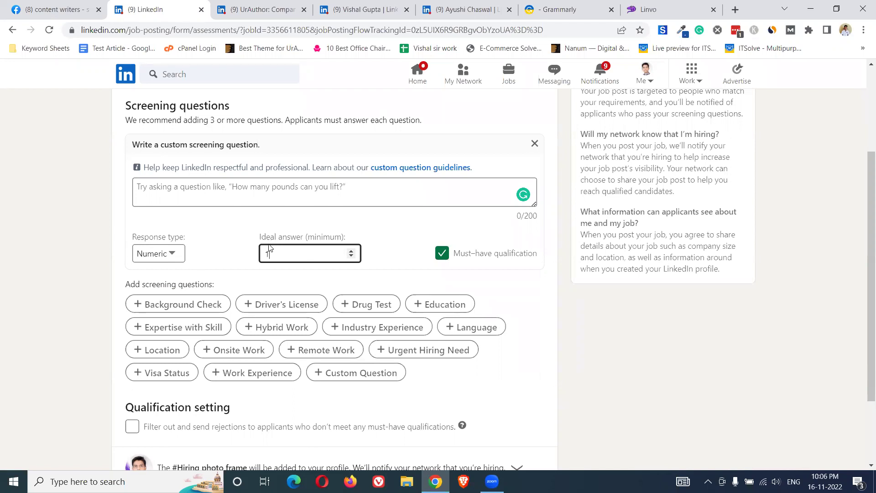
left_click(249, 240)
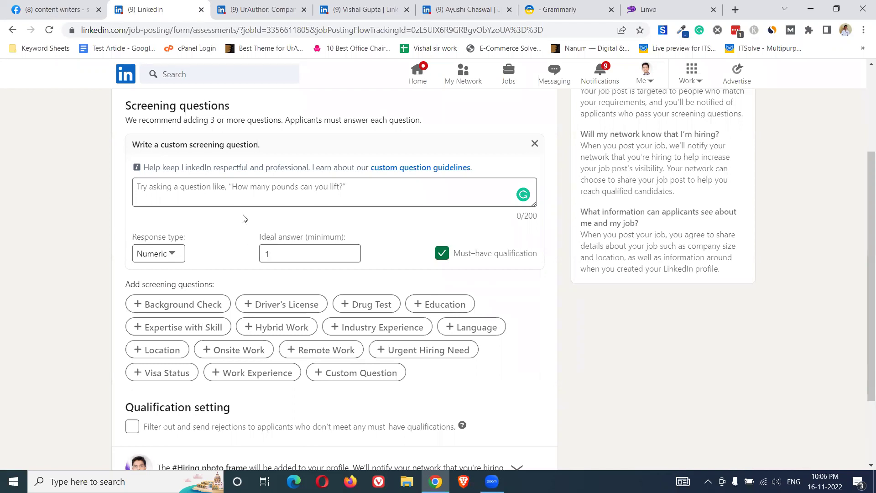
scroll(242, 223, "down", 2)
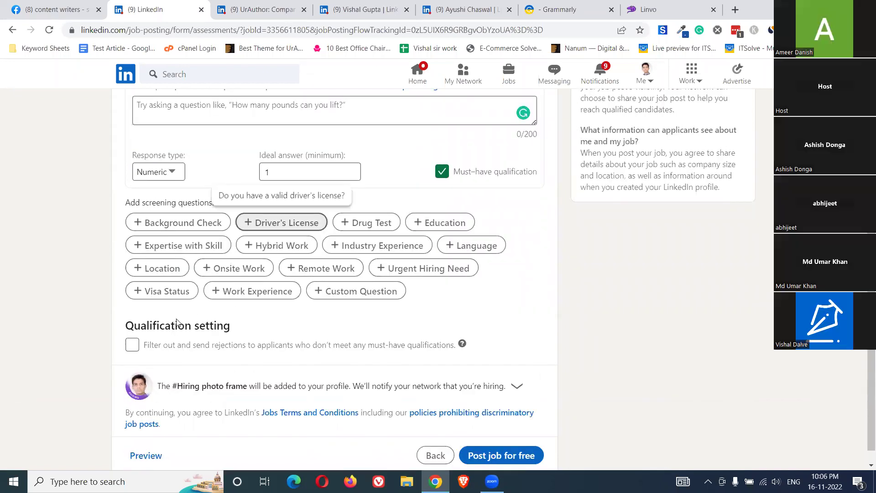
- Enable filtering out and rejecting applicants who lack must-have qualifications
scroll(202, 333, "down", 1)
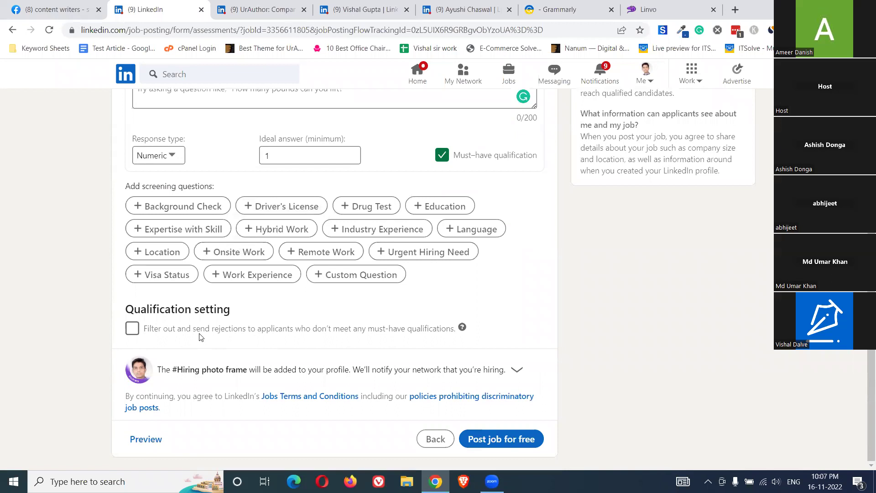
left_click(132, 333)
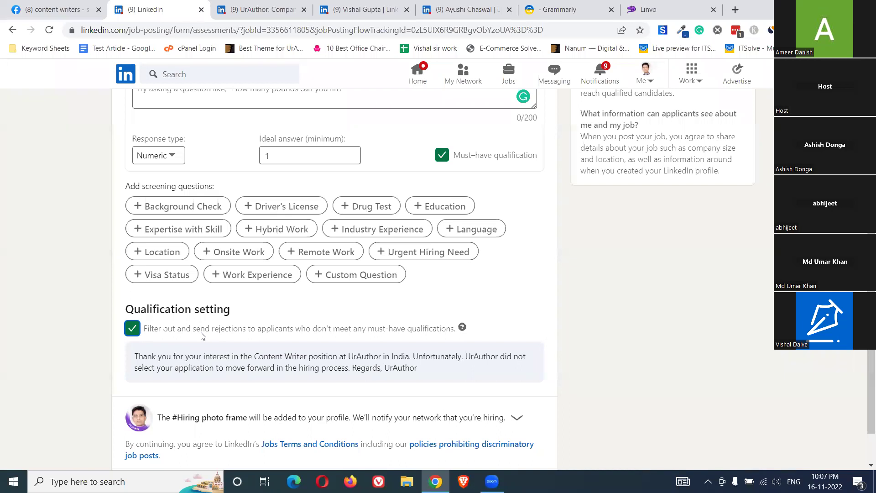
scroll(201, 336, "down", 1)
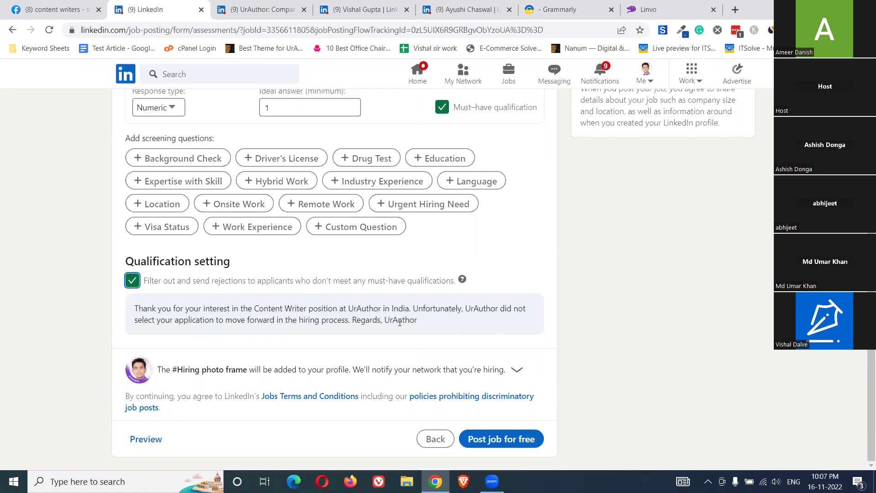
left_click(445, 413)
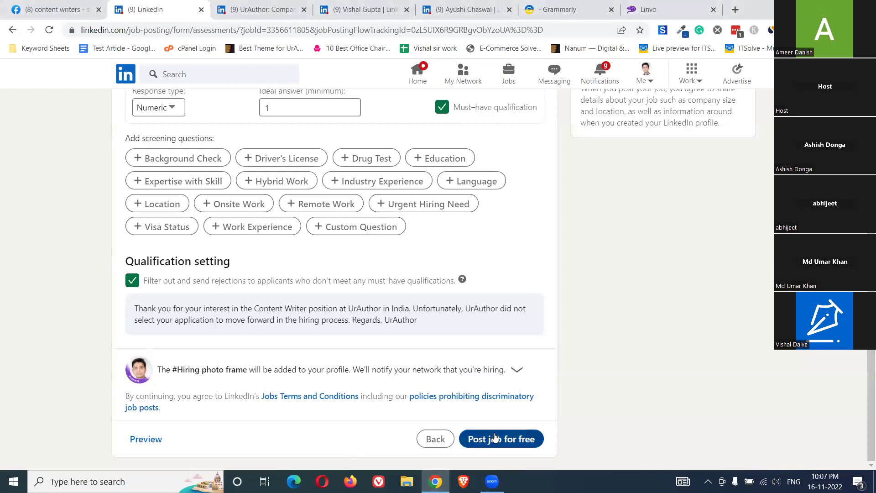
- Discard the empty custom screening question
scroll(493, 435, "up", 1)
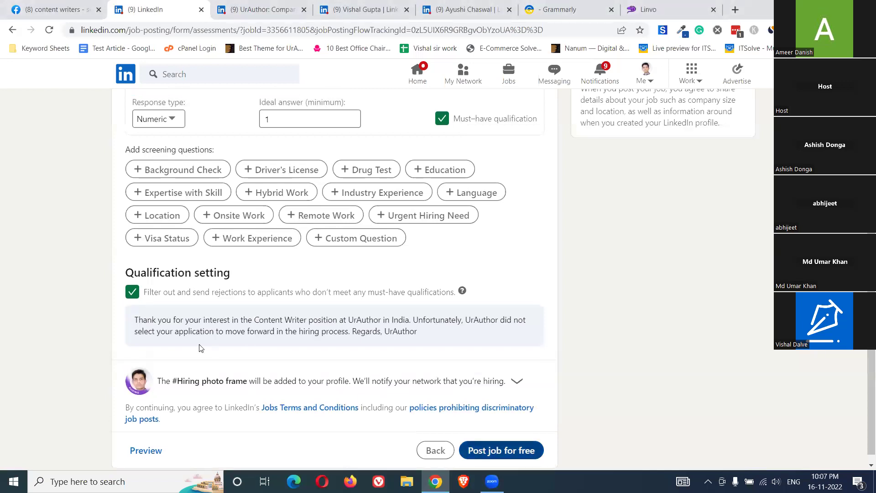
scroll(199, 348, "up", 7)
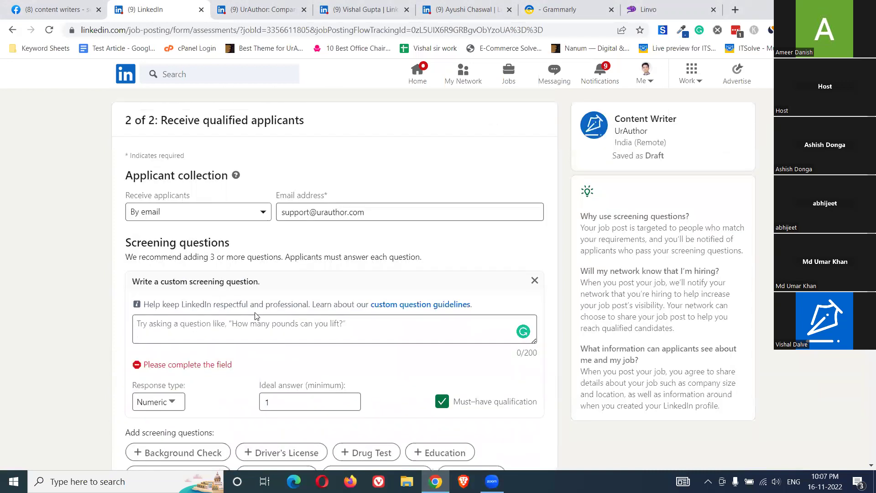
left_click(535, 280)
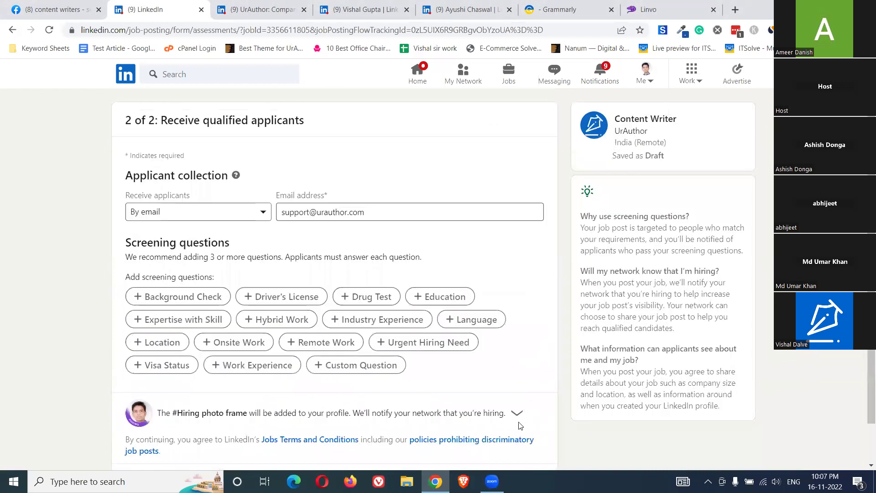
- Request a verification code for the company's support e-mail address
scroll(513, 440, "down", 1)
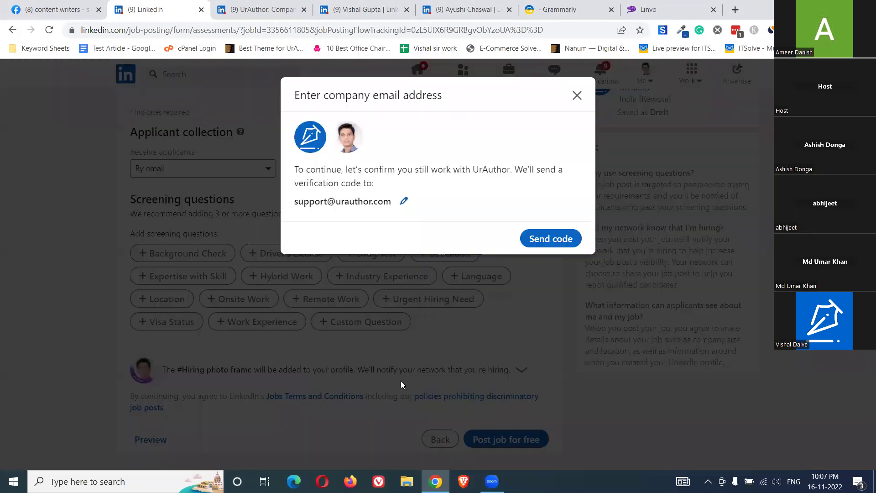
left_click(562, 233)
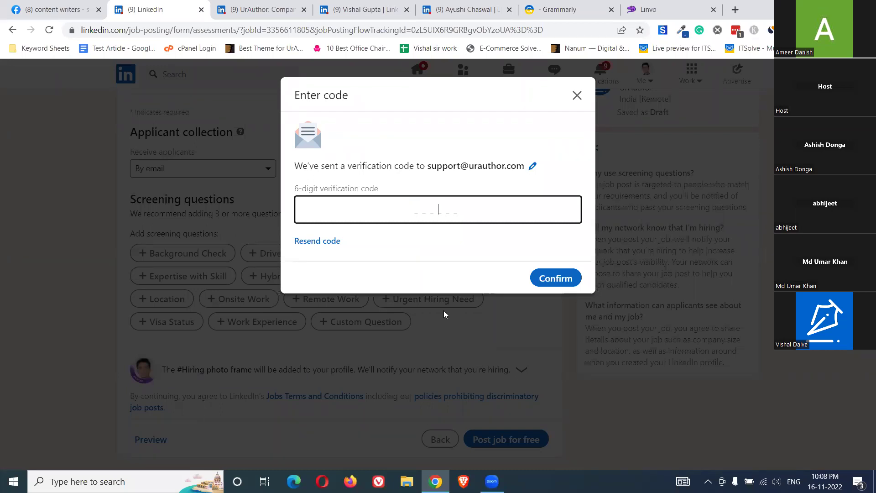
- Confirm the 6-digit verification code and post the Content Writer job for free
left_click(506, 240)
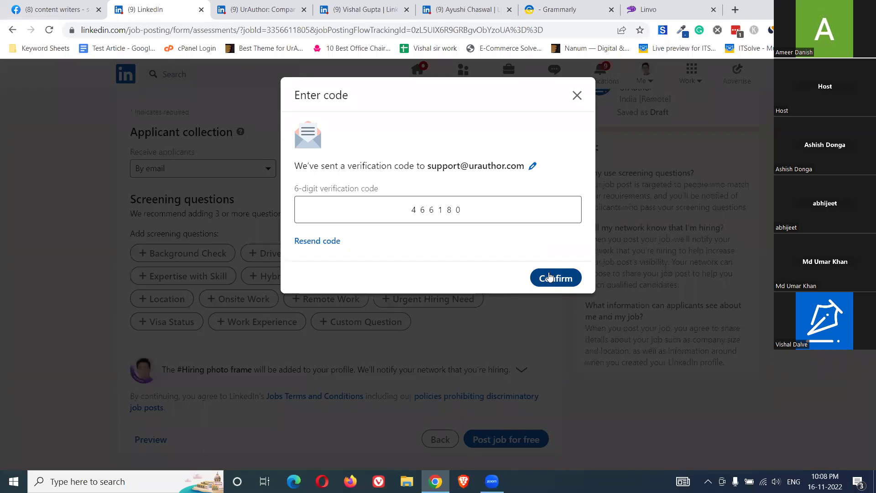
left_click(549, 277)
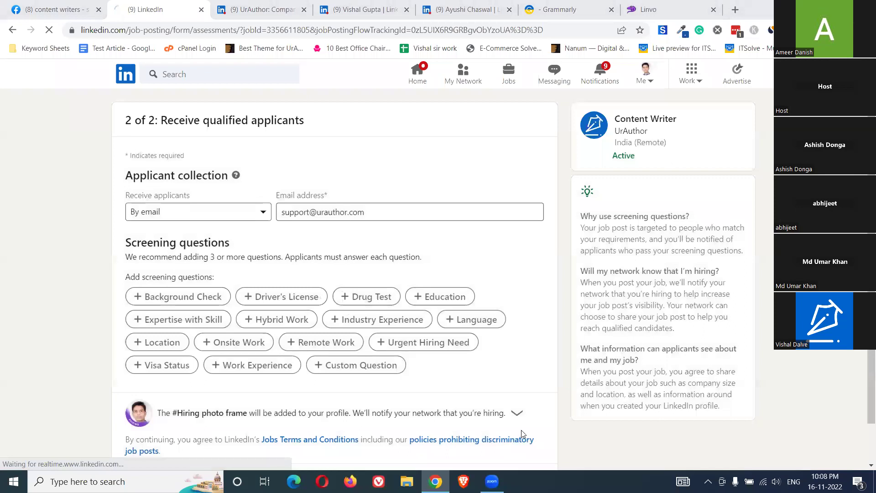
scroll(523, 433, "down", 1)
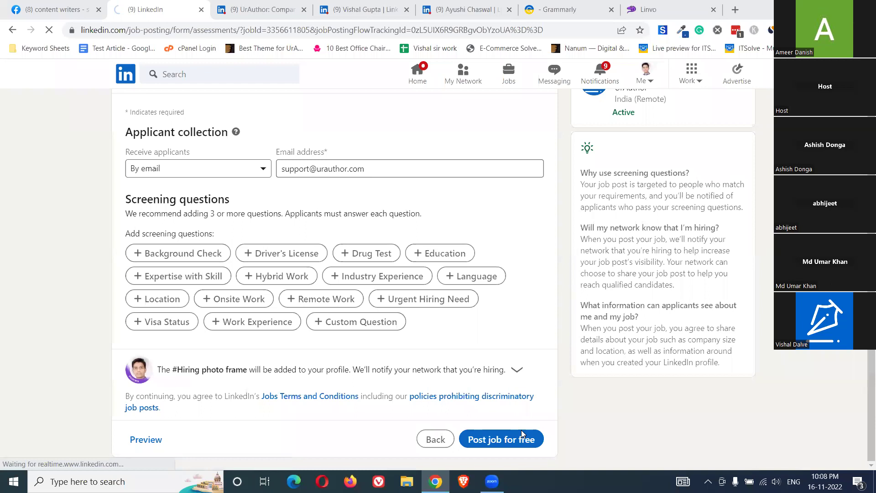
left_click(521, 433)
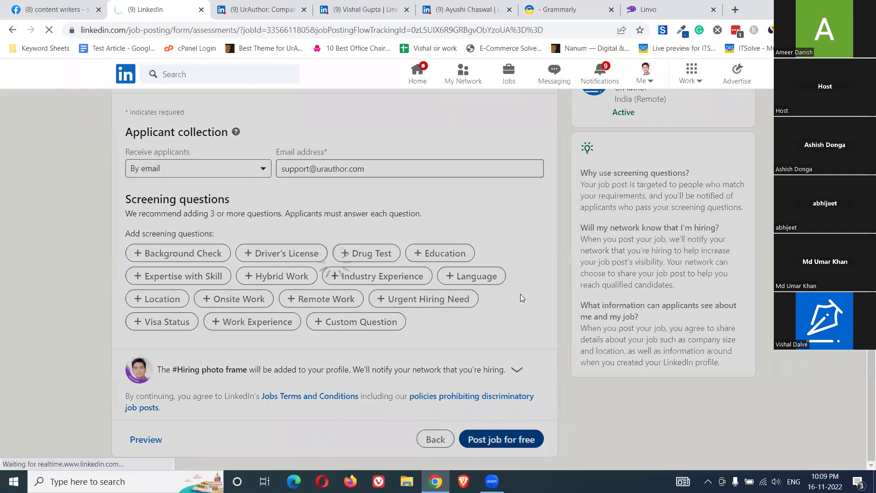
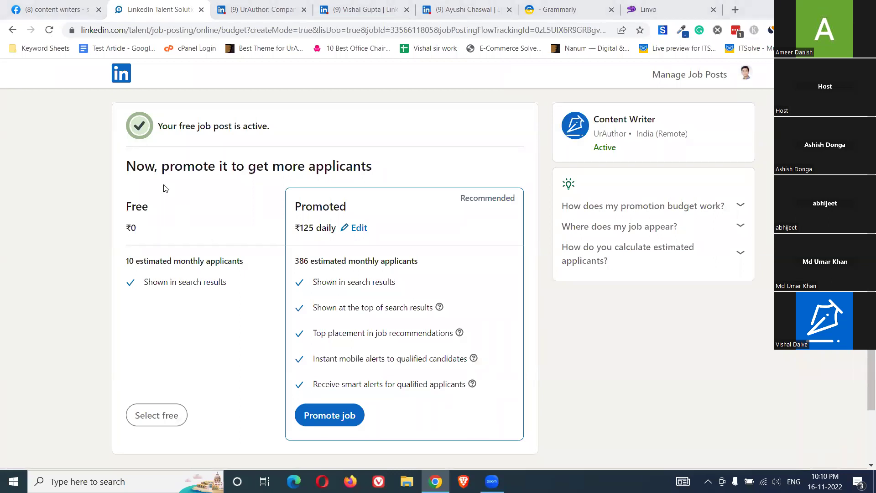
- Keep the Content Writer post free and decline the 3-day free trial offer
scroll(148, 196, "down", 1)
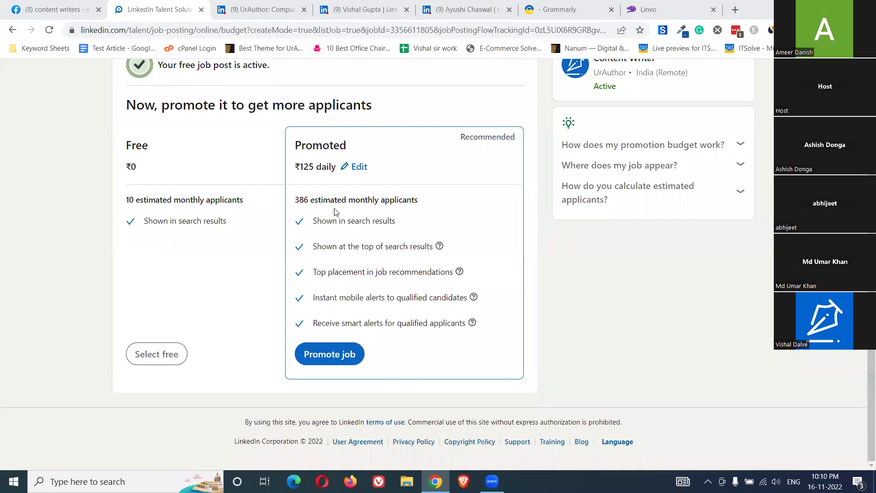
scroll(335, 212, "up", 2)
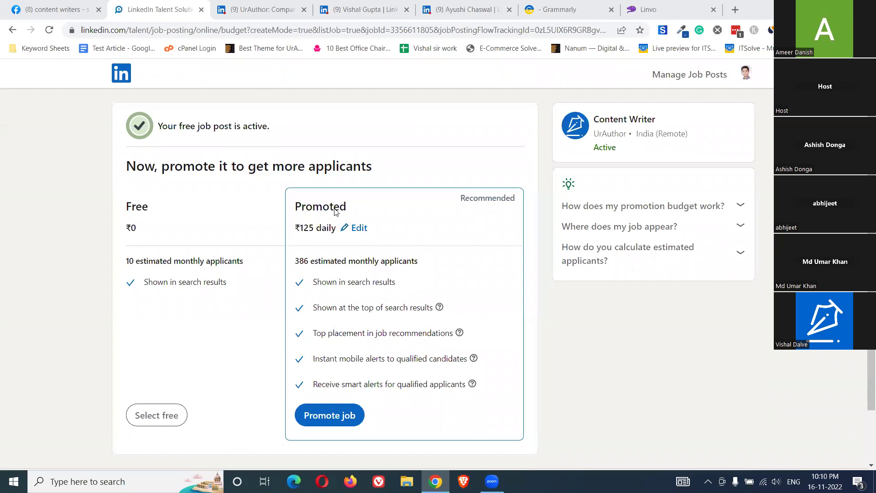
scroll(335, 212, "down", 2)
scroll(191, 182, "up", 2)
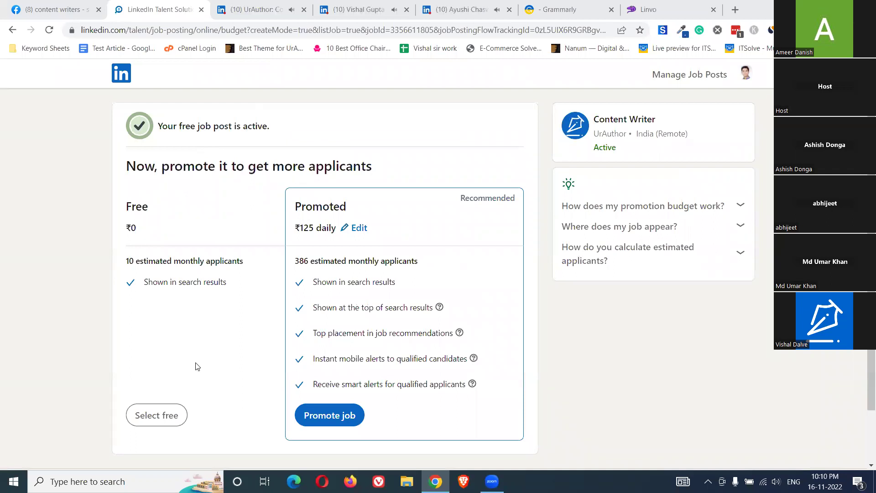
scroll(197, 366, "down", 1)
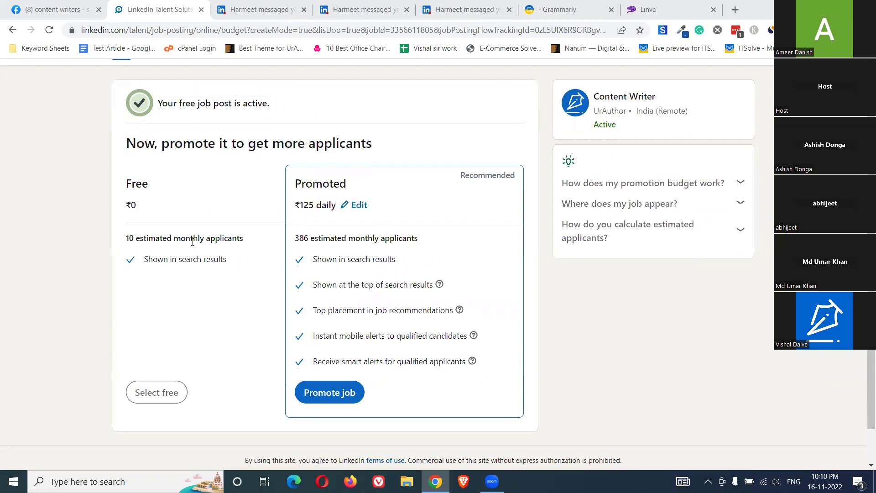
left_click(163, 392)
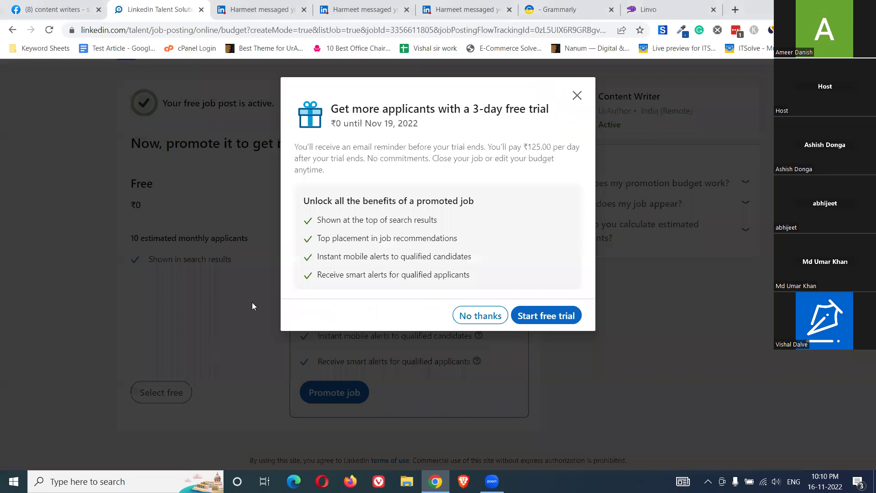
left_click(480, 317)
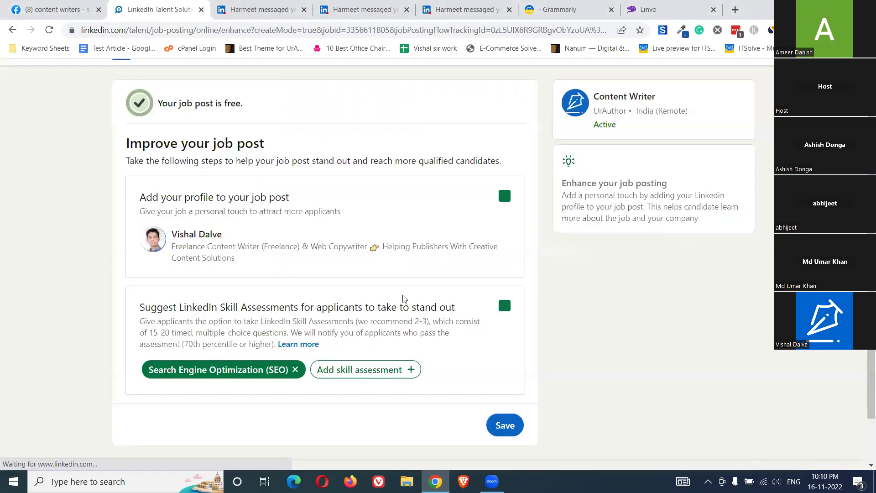
- Add the poster's profile to the job post and save the improvements
scroll(356, 262, "down", 1)
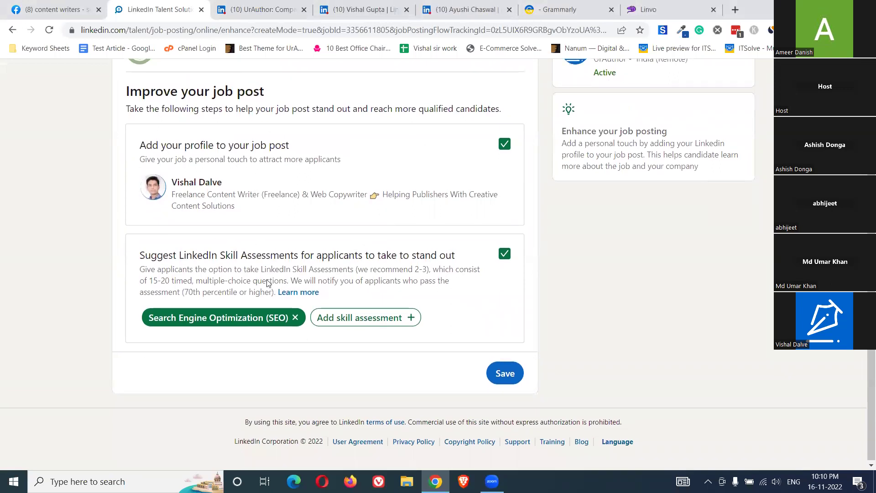
scroll(268, 284, "up", 2)
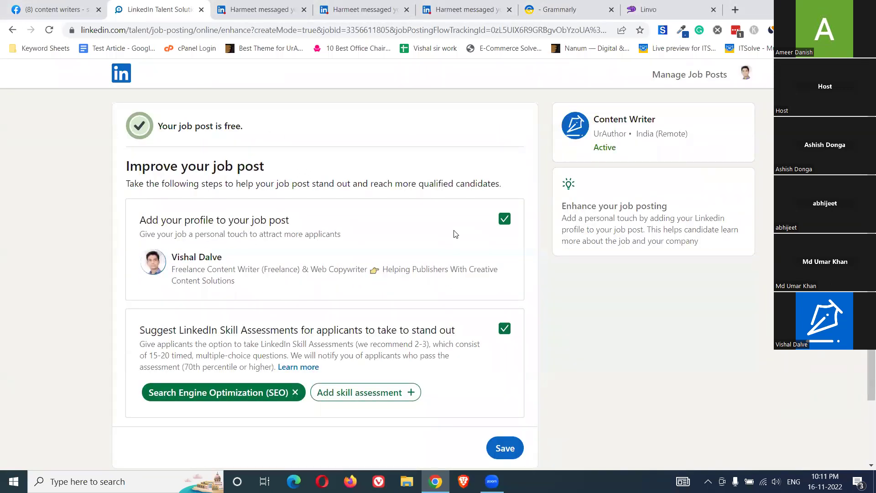
left_click(504, 219)
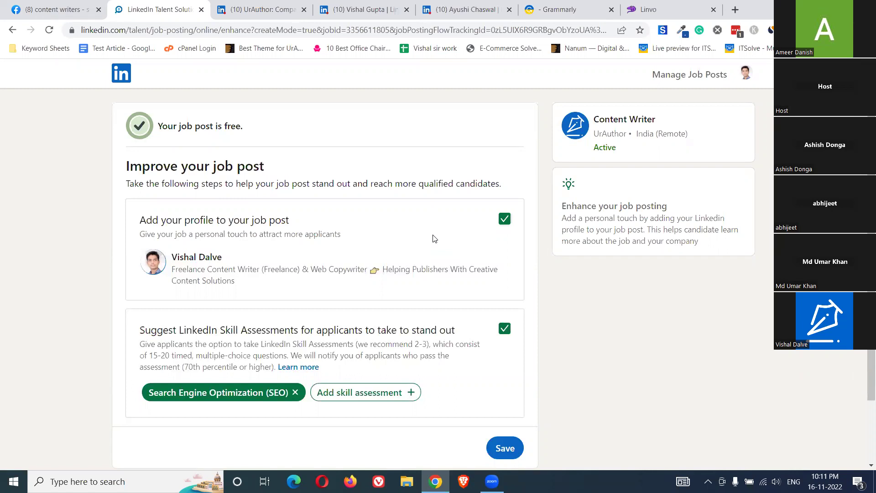
scroll(434, 238, "down", 3)
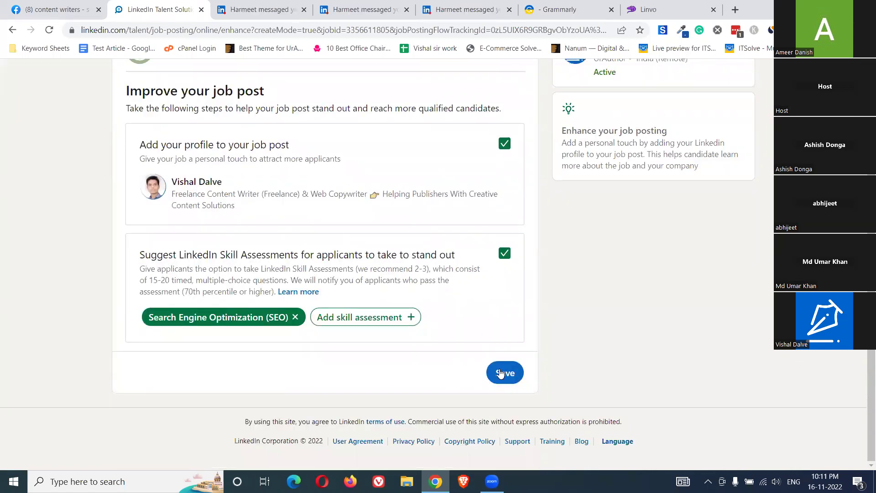
left_click(500, 372)
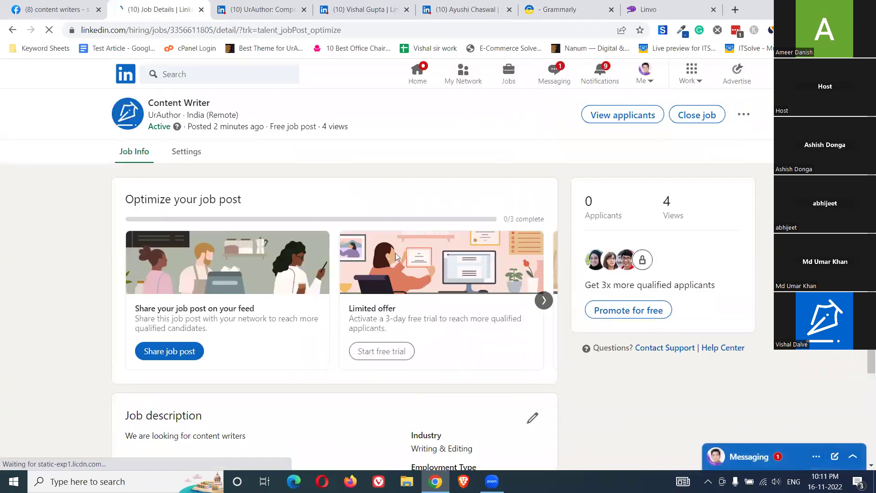
- Read the candidate's chat message about the Content Writer role, mark it read, and close the chat
scroll(358, 256, "down", 3)
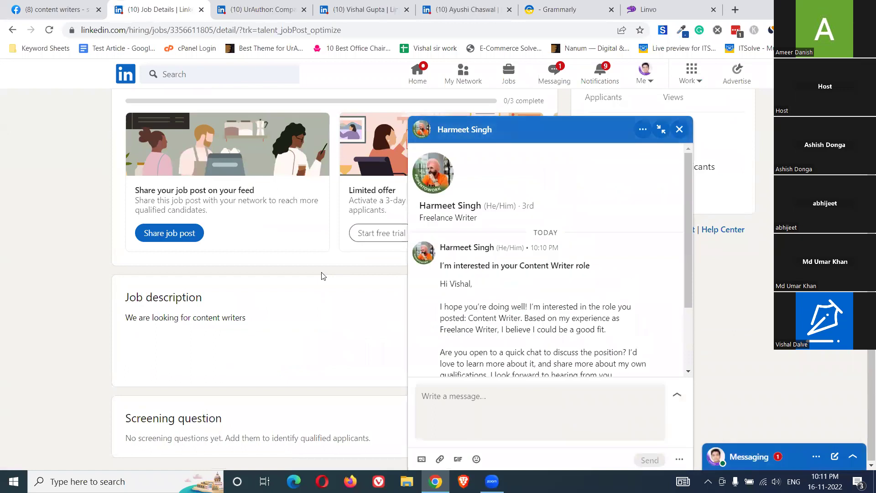
scroll(311, 299, "up", 3)
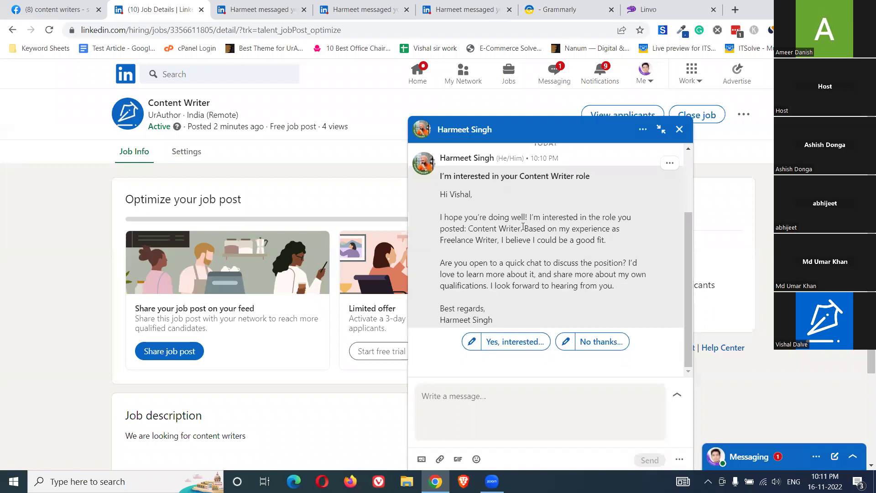
scroll(531, 295, "up", 2)
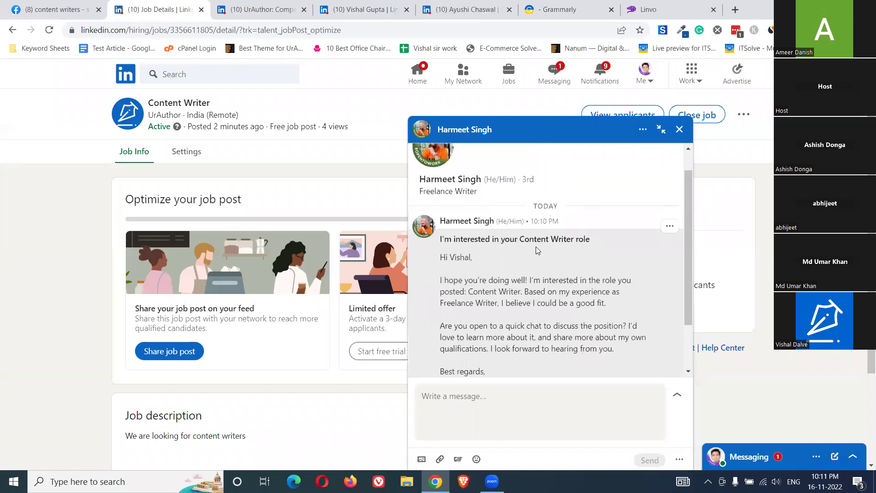
scroll(531, 258, "up", 1)
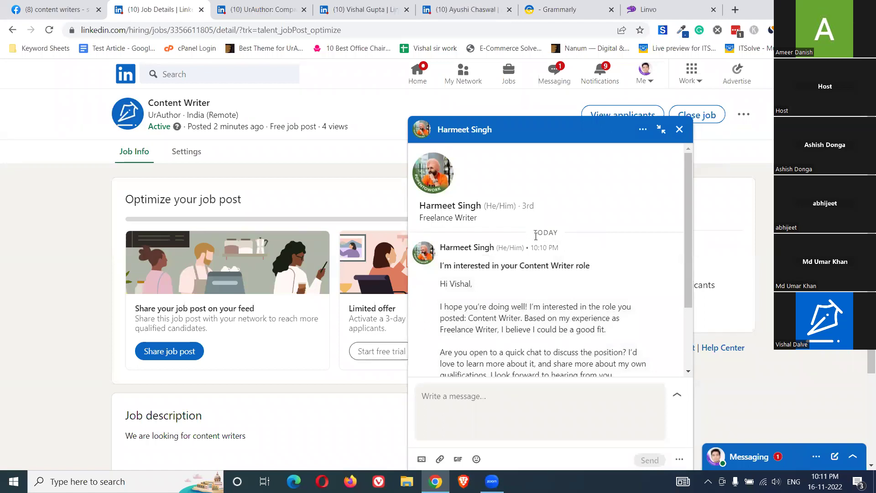
scroll(536, 235, "down", 2)
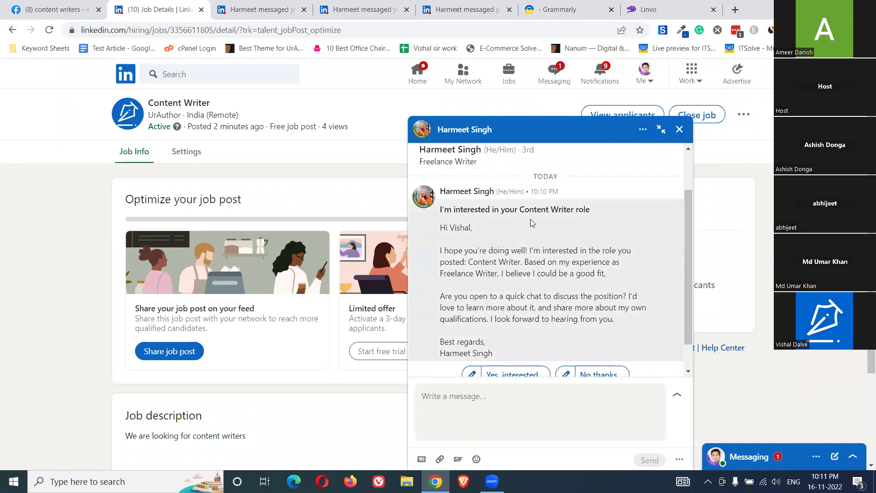
scroll(532, 255, "up", 2)
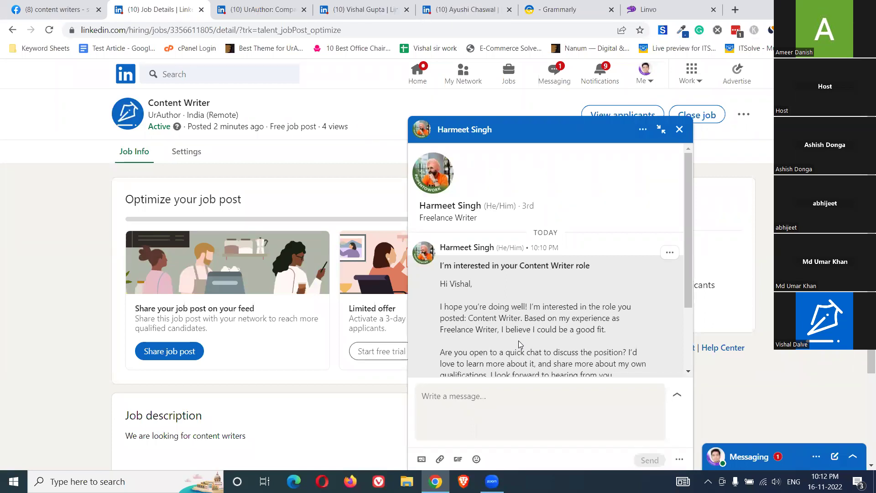
scroll(518, 340, "down", 2)
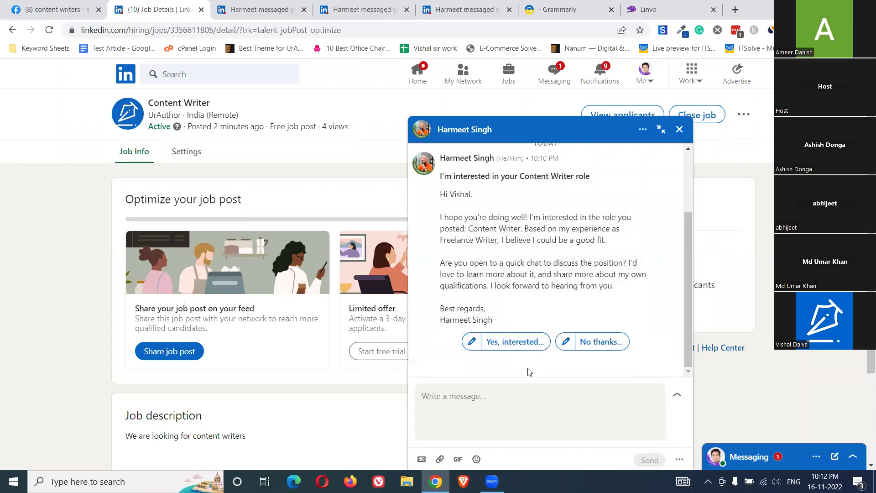
left_click(507, 396)
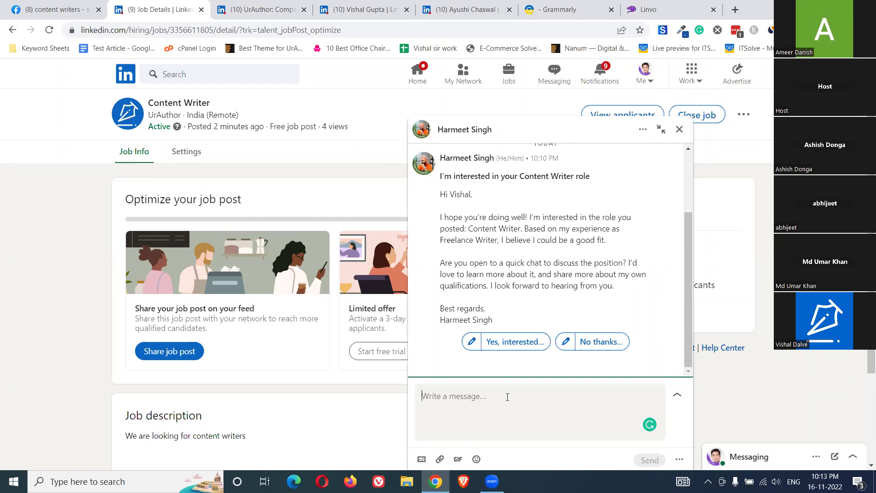
left_click(678, 129)
- Look over the job details page and open the Content Writer applicants list
scroll(504, 181, "down", 3)
scroll(504, 181, "up", 3)
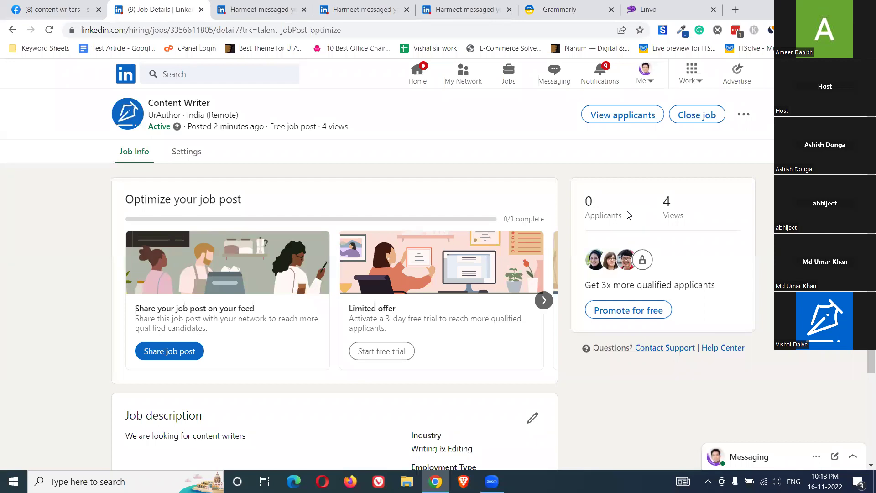
scroll(629, 214, "down", 2)
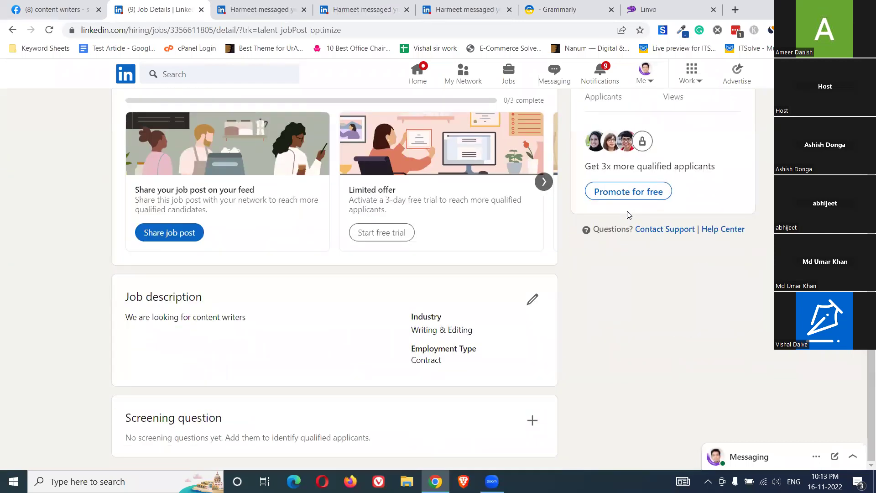
scroll(629, 214, "up", 2)
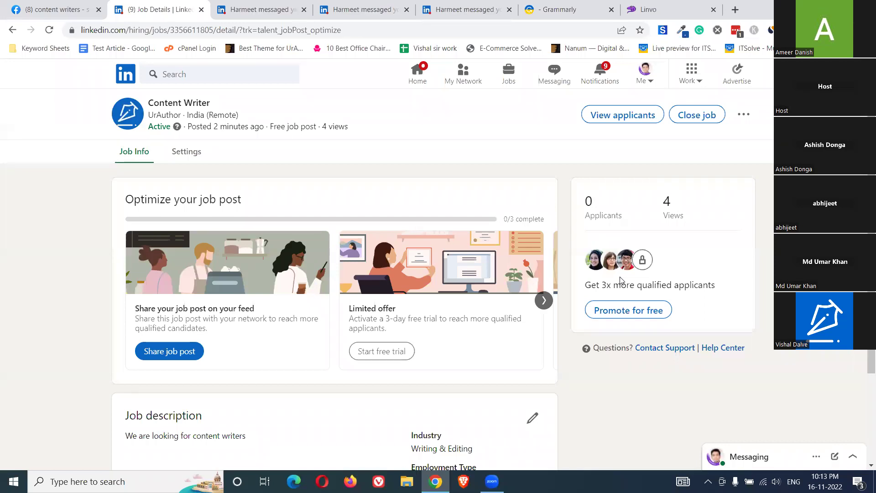
left_click(637, 111)
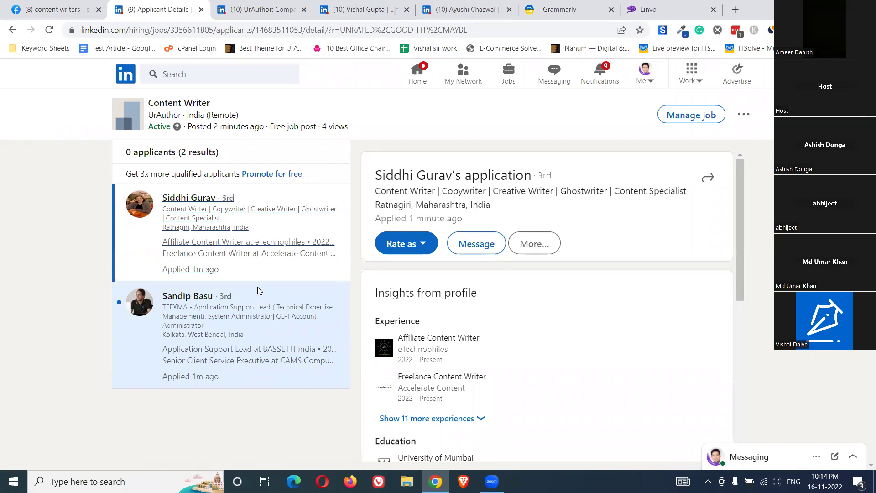
- Go to Messaging to see the Freelance Writer candidate's InMail
left_click(557, 83)
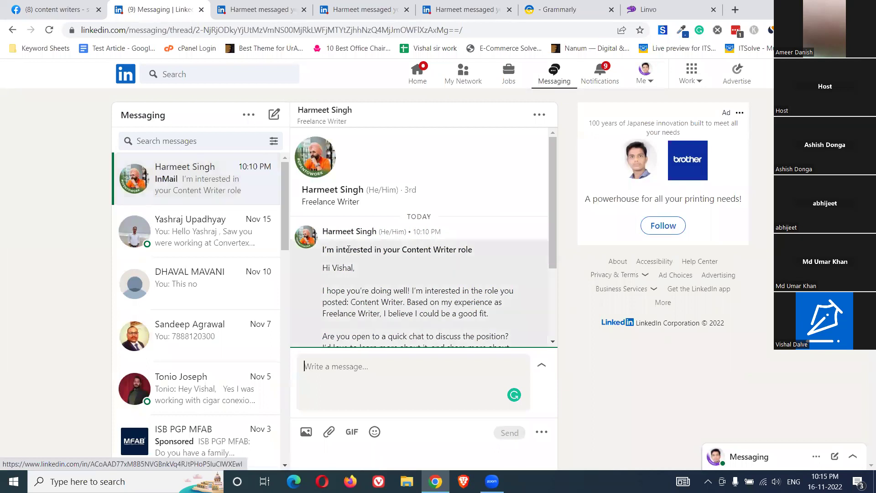
- Read the Freelance Writer's InMail, then go back to the Content Writer applicant page
scroll(348, 249, "down", 2)
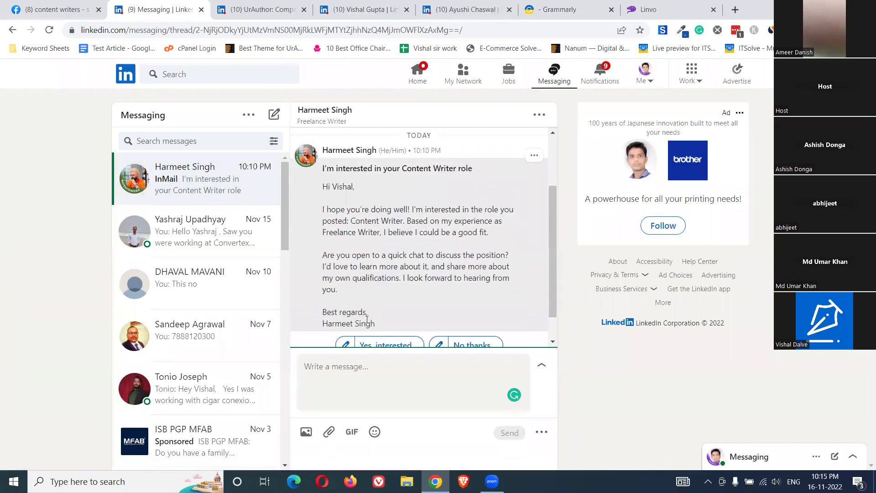
scroll(367, 319, "down", 1)
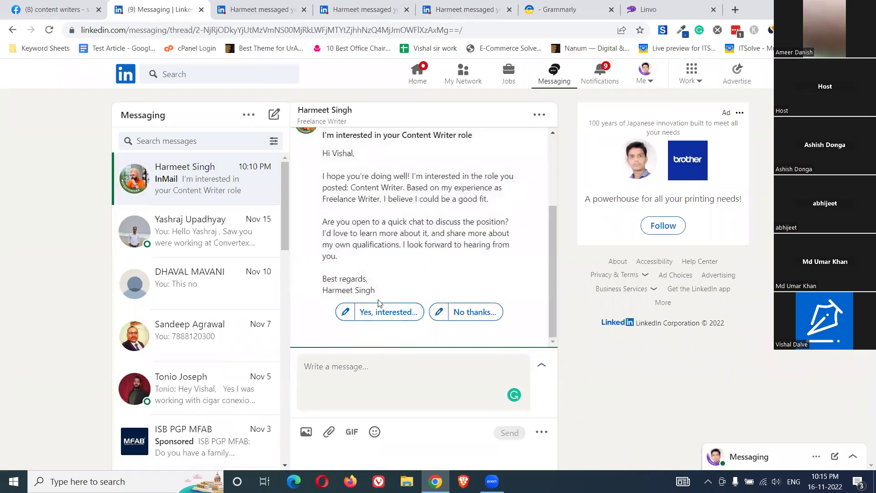
scroll(378, 302, "up", 3)
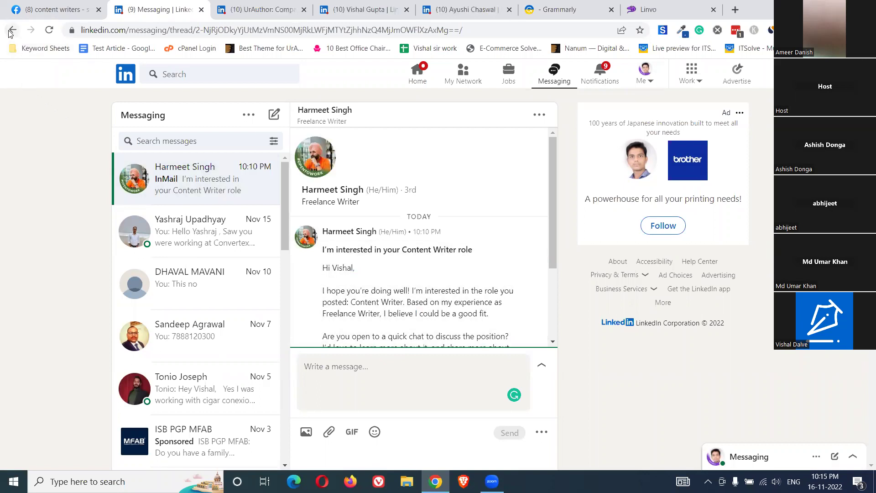
left_click(12, 29)
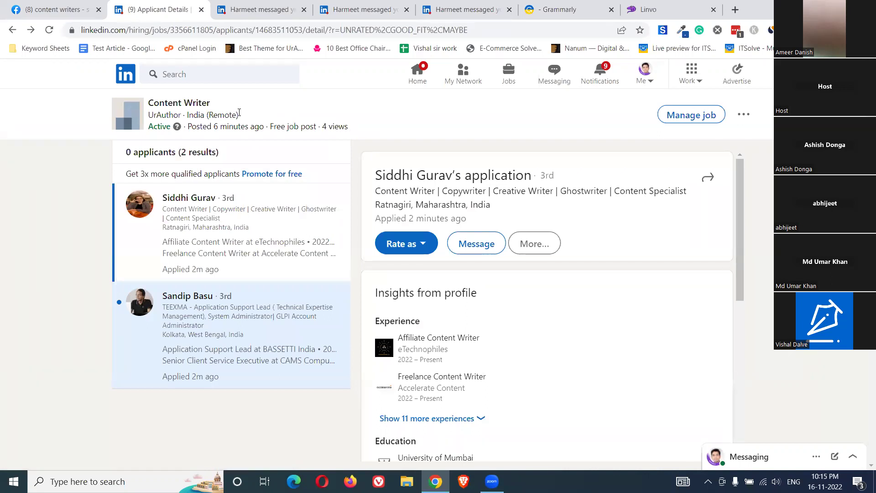
- Download the first applicant's resume as a PDF from the Resume section
scroll(465, 341, "down", 4)
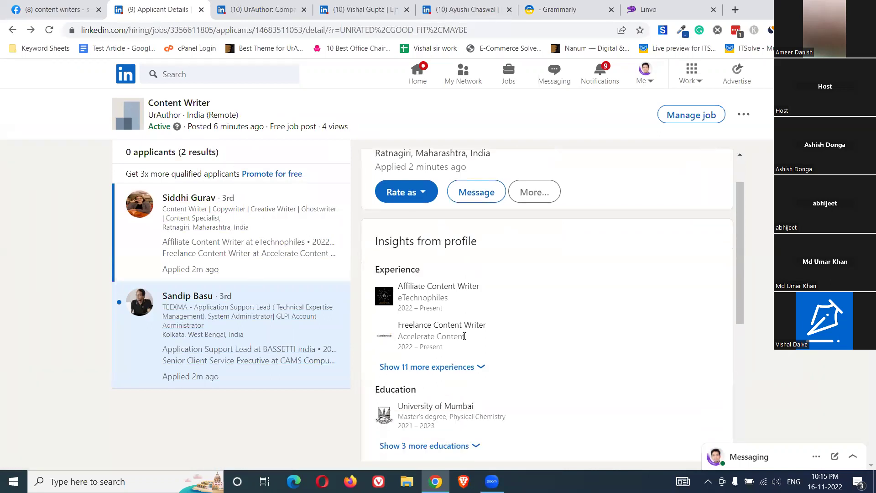
scroll(434, 313, "down", 4)
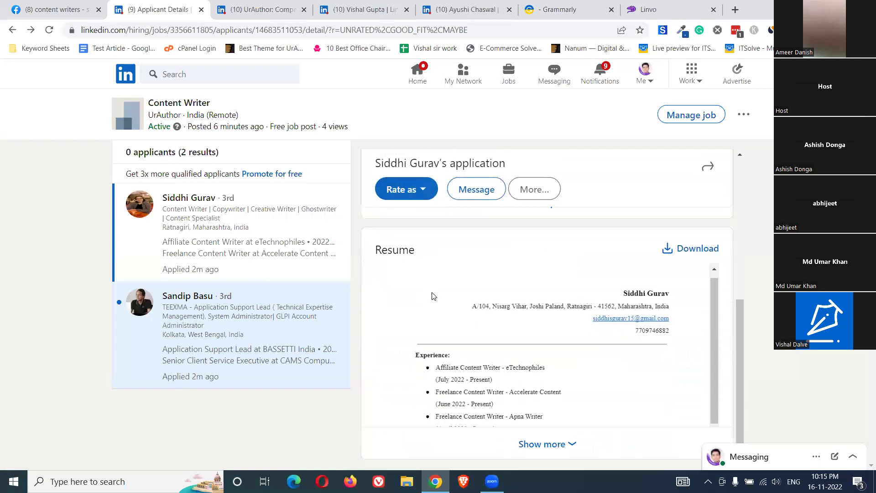
scroll(434, 296, "down", 3)
scroll(433, 296, "up", 3)
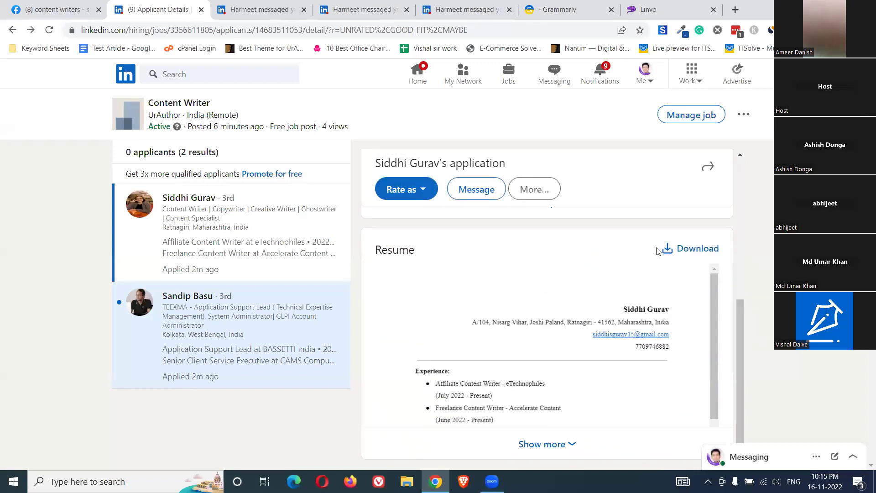
left_click(679, 250)
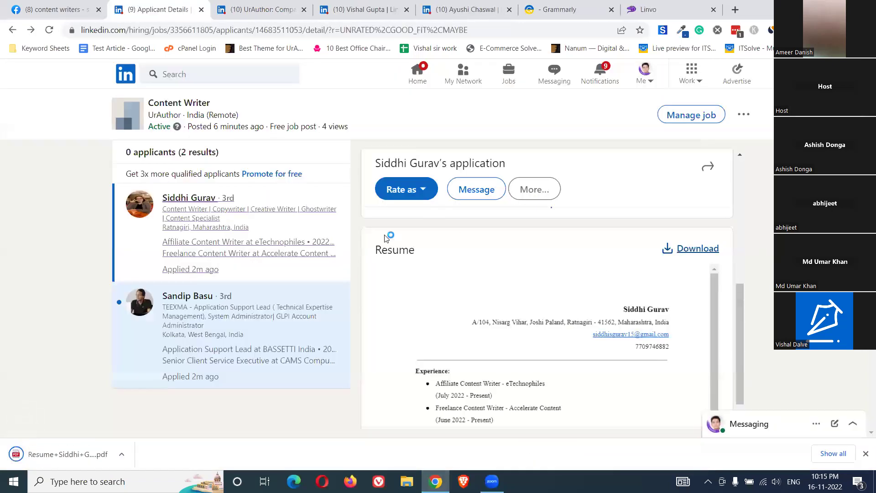
- Open the downloaded resume PDF and read through its experience entries
left_click(77, 445)
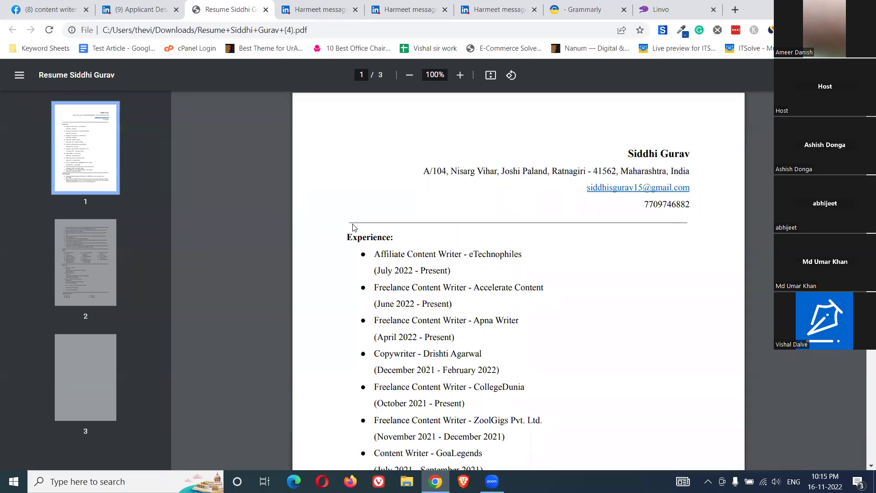
scroll(576, 168, "down", 1)
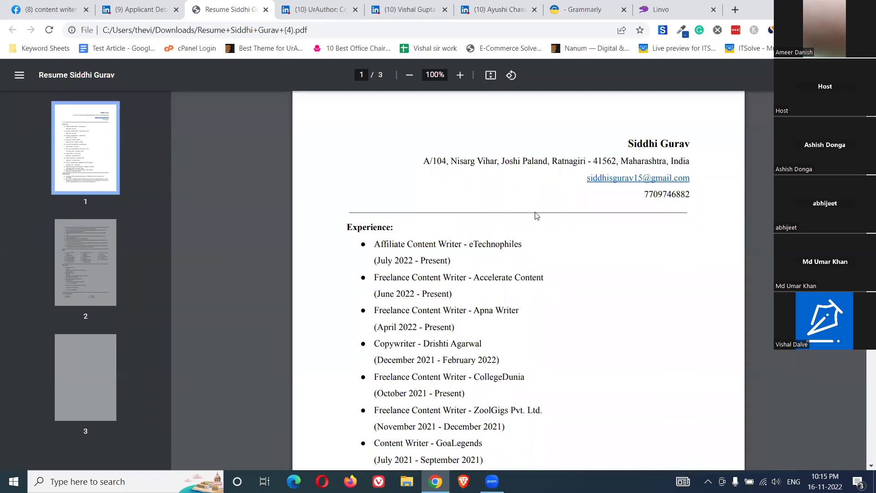
scroll(499, 268, "down", 3)
scroll(500, 268, "down", 4)
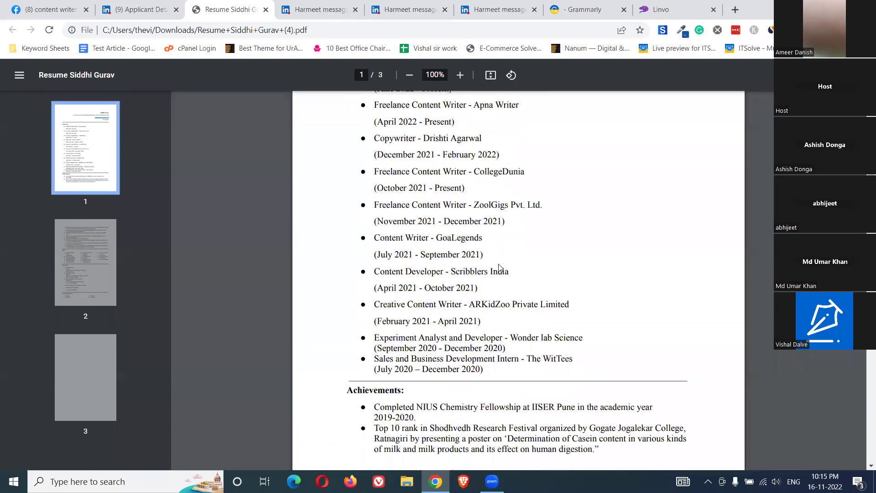
scroll(477, 138, "up", 5)
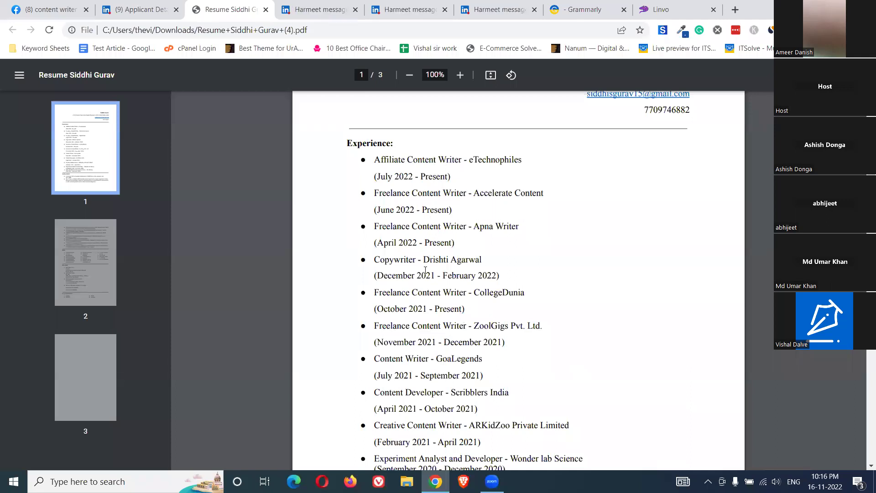
scroll(425, 270, "down", 3)
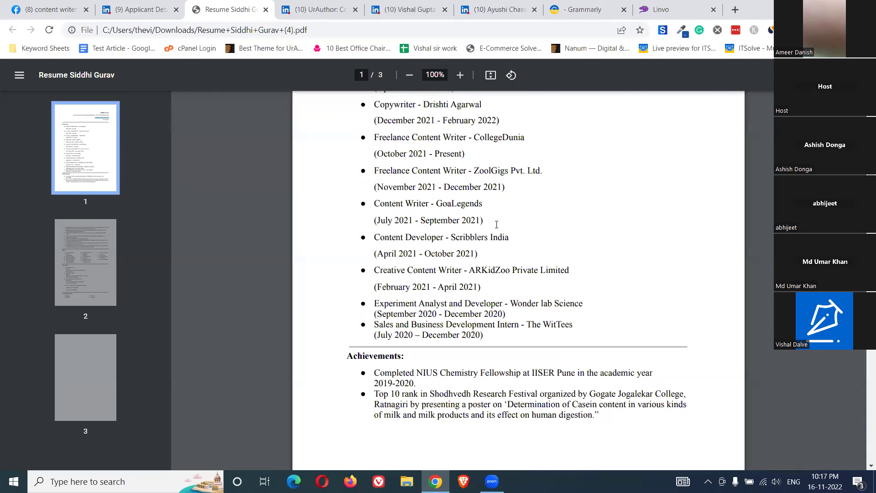
scroll(496, 224, "down", 1)
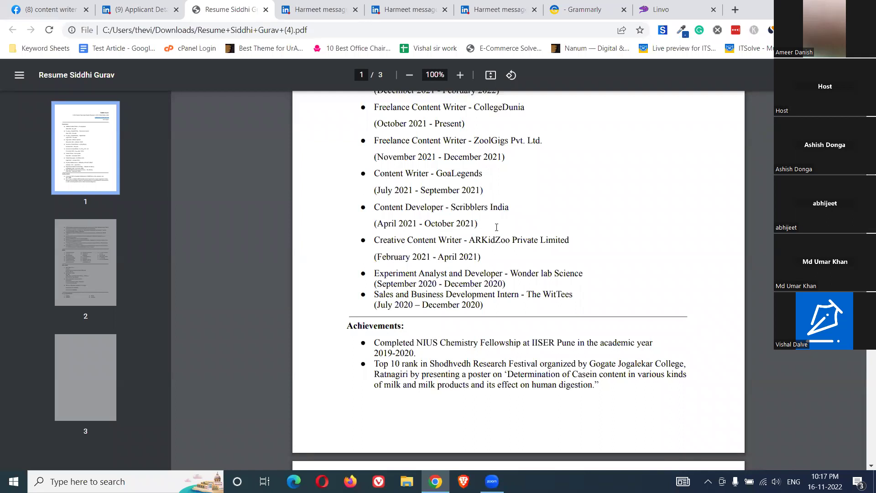
scroll(496, 227, "up", 3)
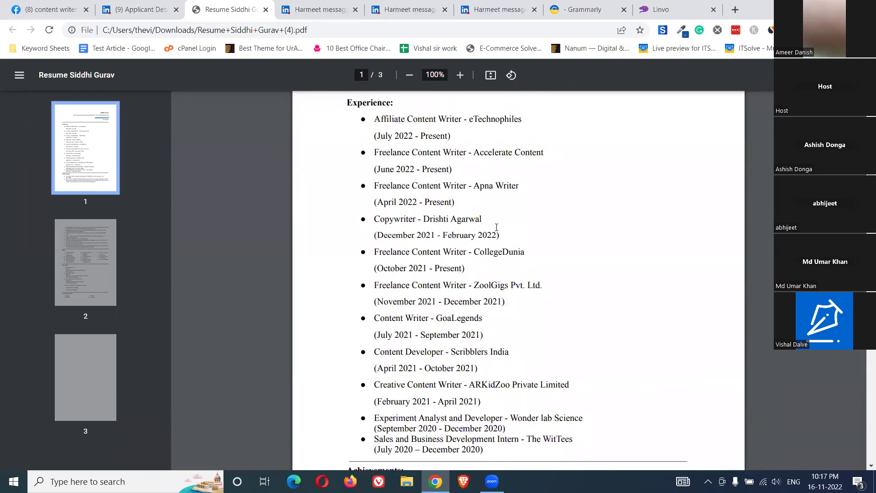
scroll(454, 204, "up", 1)
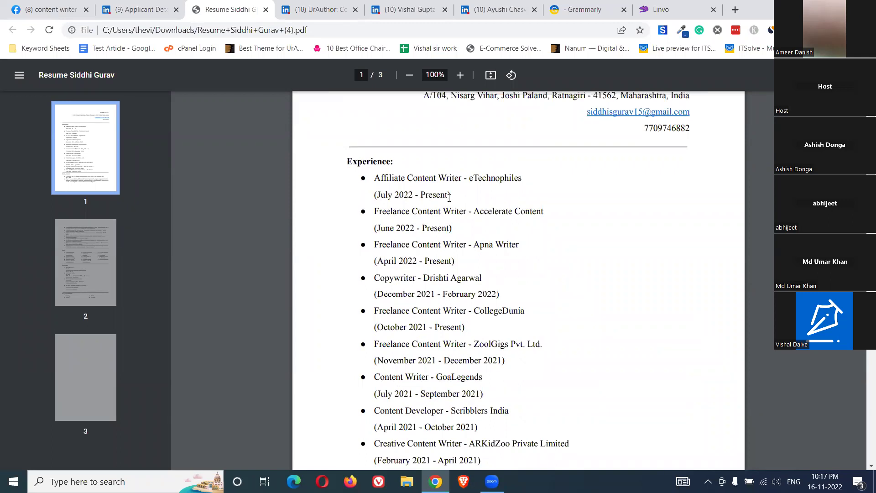
- Review the remaining resume pages covering skills, education and languages
scroll(449, 197, "down", 5)
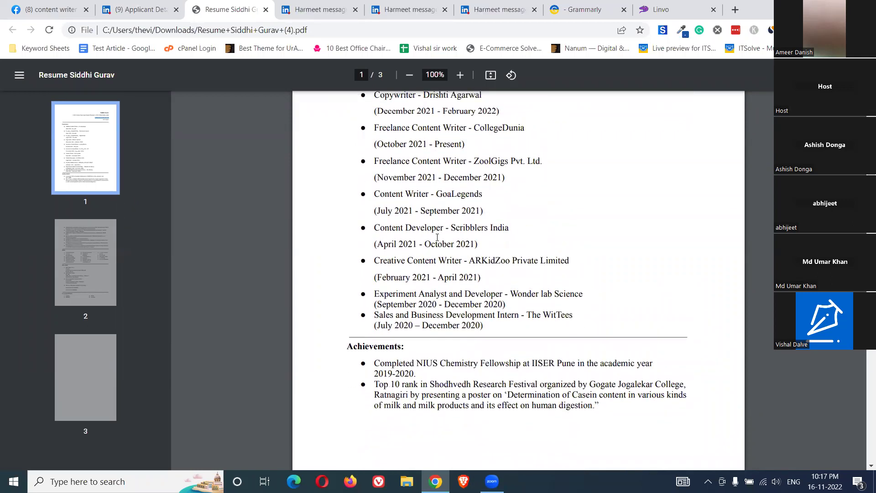
scroll(437, 237, "down", 5)
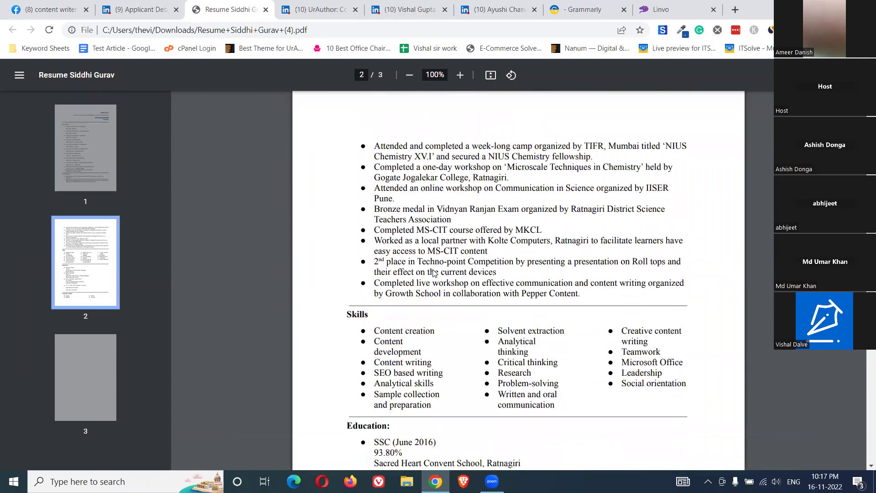
scroll(434, 273, "down", 2)
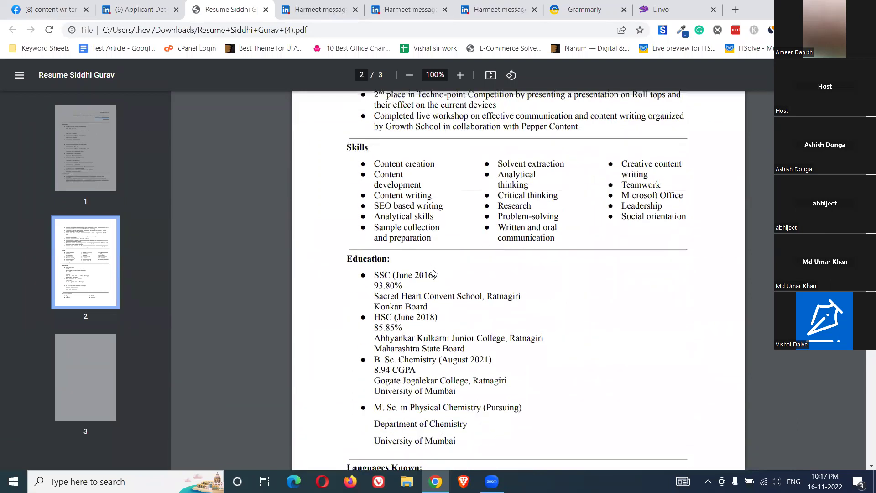
scroll(434, 273, "down", 1)
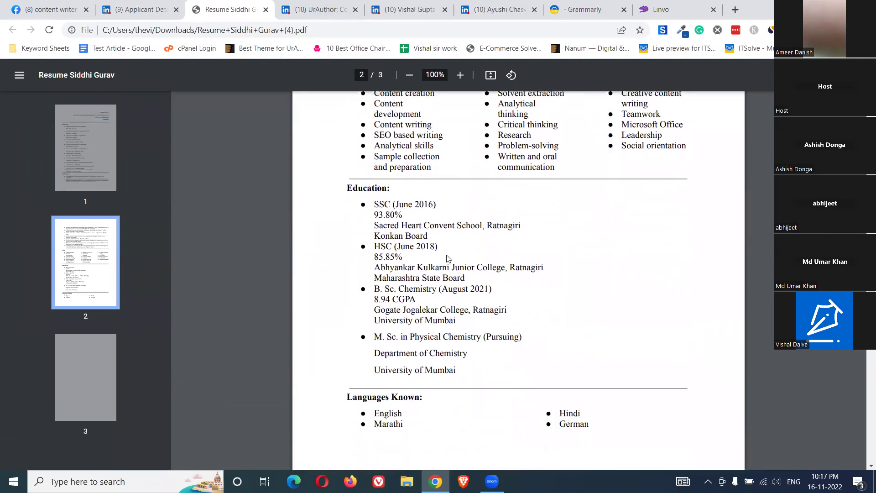
scroll(448, 258, "down", 3)
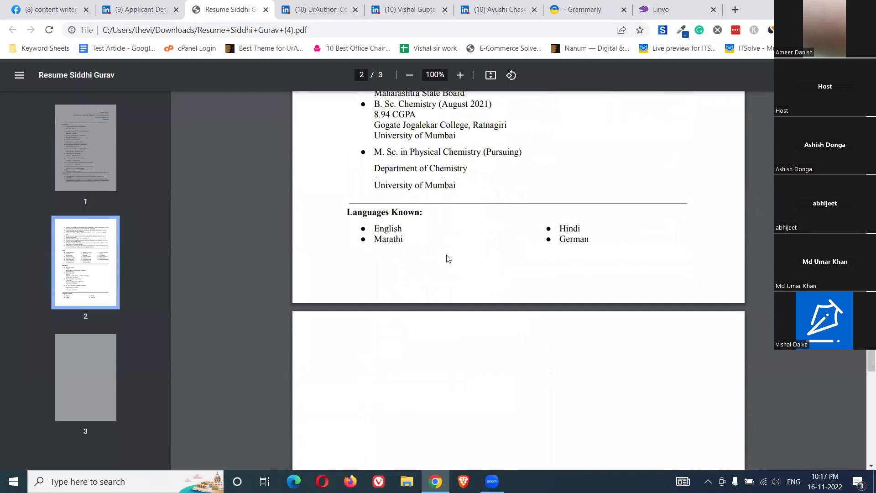
scroll(447, 258, "down", 2)
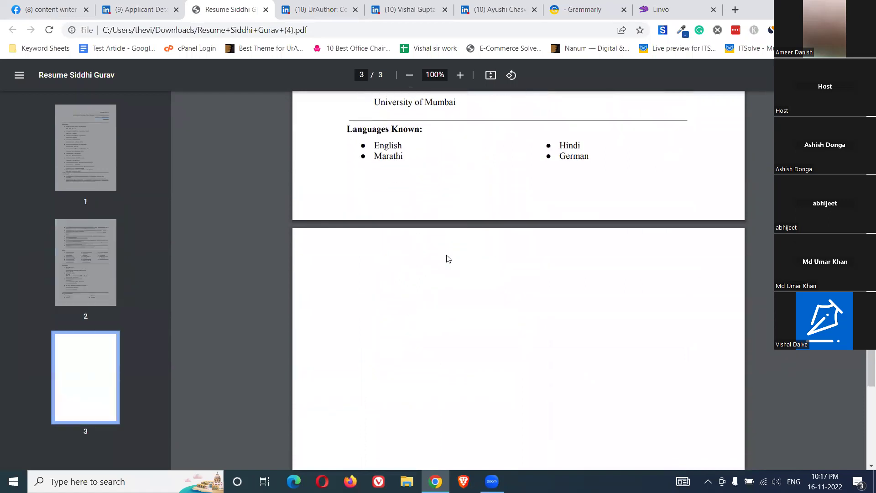
scroll(447, 258, "up", 1)
scroll(447, 258, "up", 4)
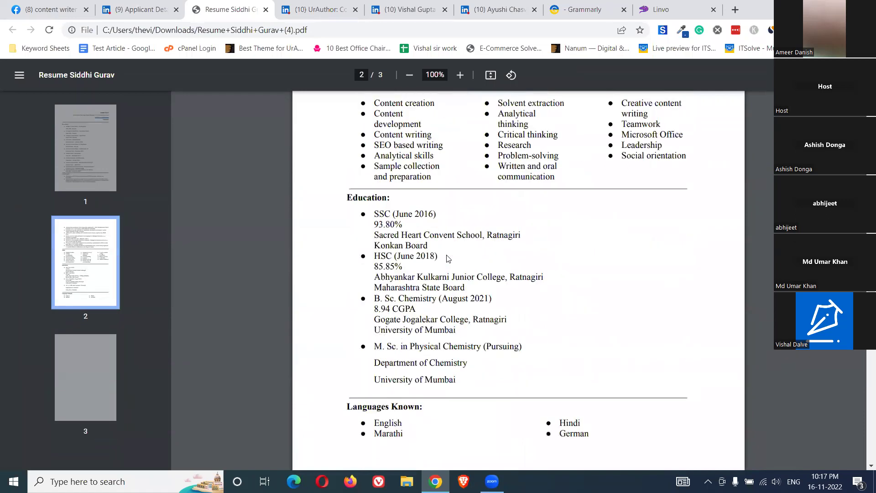
scroll(448, 258, "up", 2)
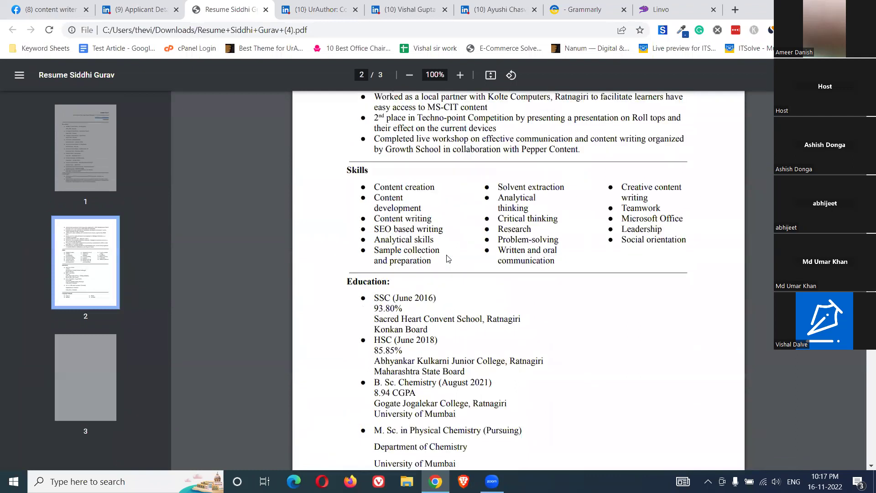
scroll(448, 259, "up", 1)
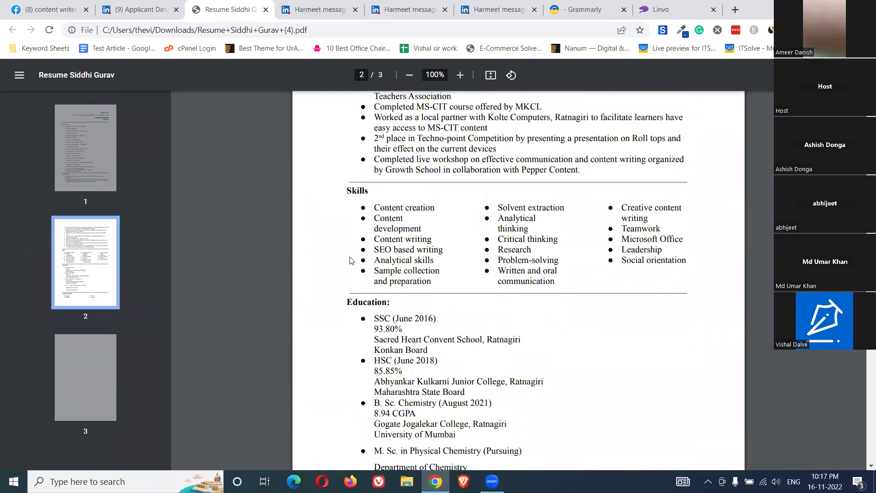
scroll(350, 260, "up", 15)
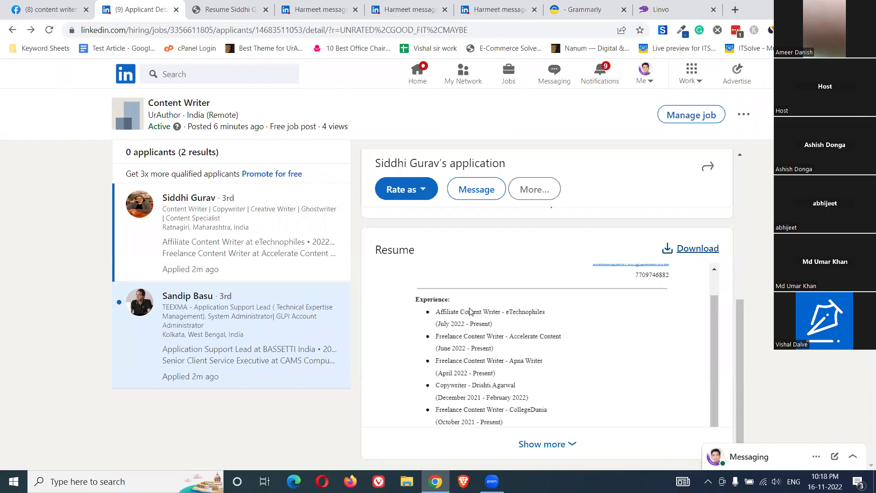
- Open the Kolkata applicant's More... menu and choose See full profile
scroll(639, 333, "up", 2)
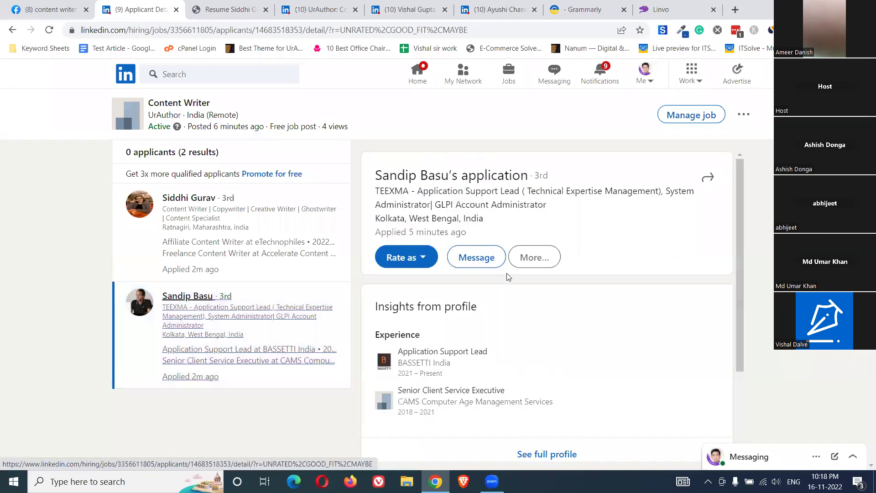
left_click(528, 257)
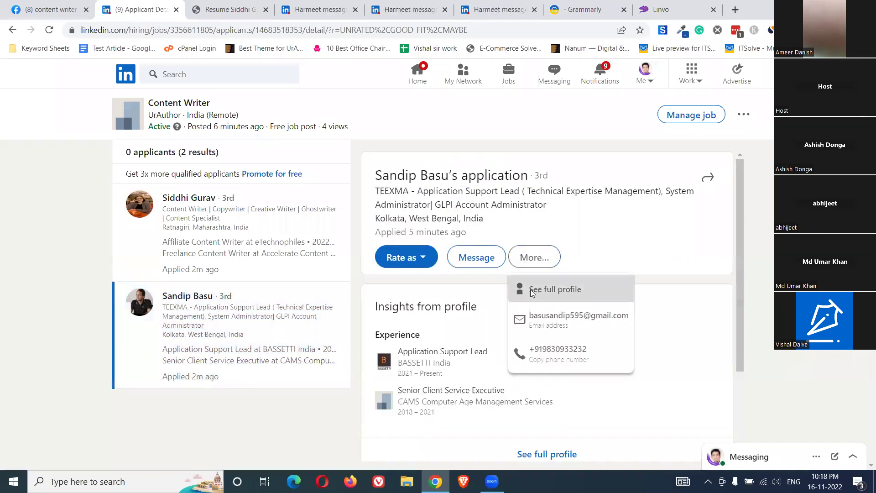
left_click(531, 290)
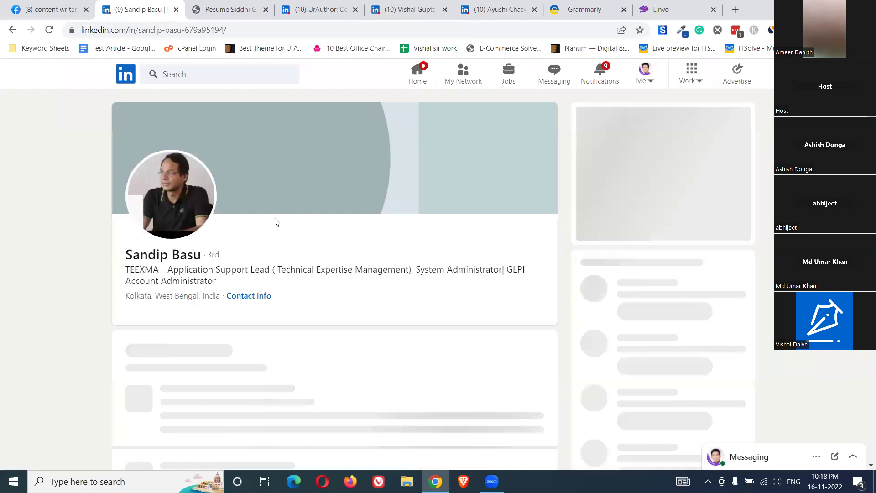
- Scroll through the Kolkata applicant's Experience, Skills and Interests sections, then back to the top
scroll(301, 247, "down", 1)
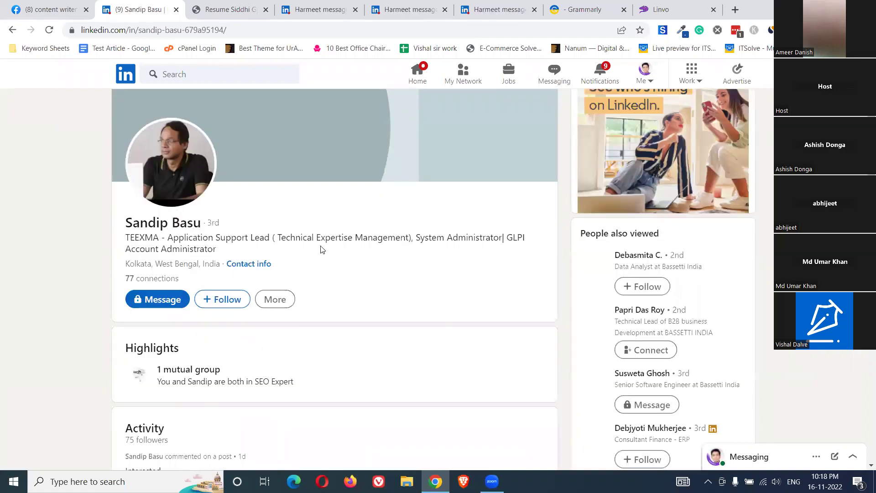
scroll(322, 249, "down", 2)
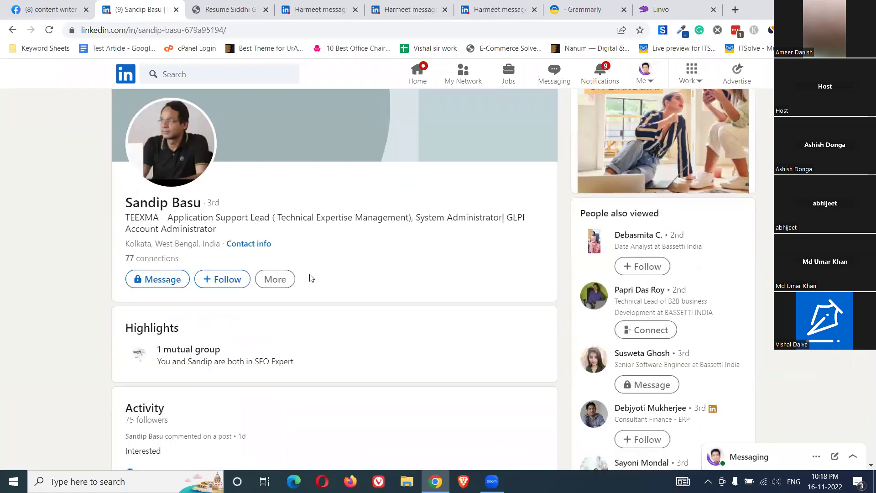
scroll(313, 274, "down", 5)
scroll(308, 274, "down", 2)
scroll(304, 317, "down", 6)
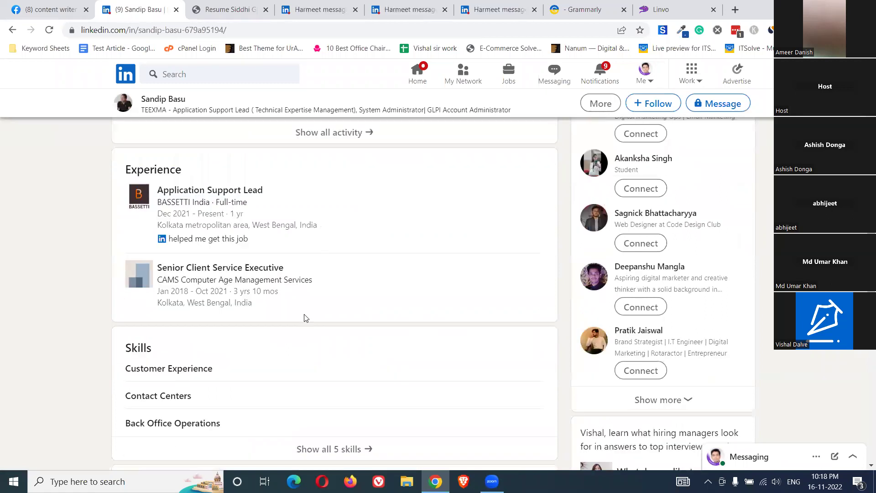
scroll(303, 316, "down", 2)
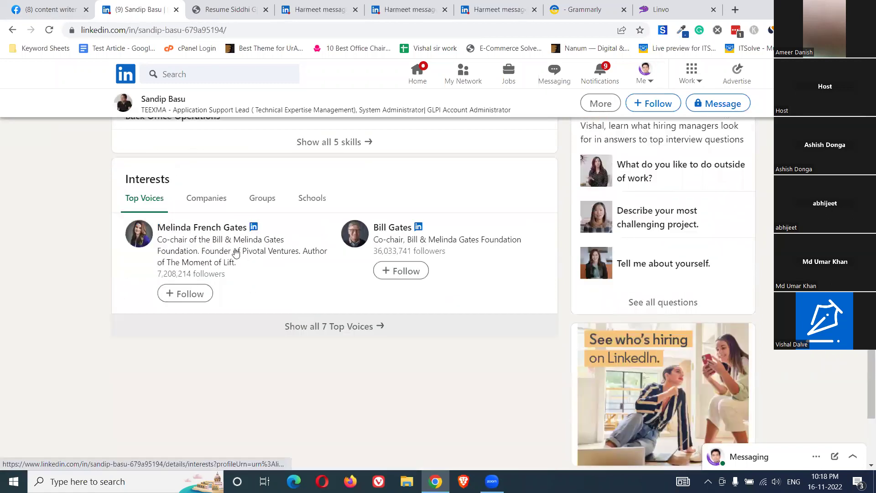
scroll(247, 251, "up", 3)
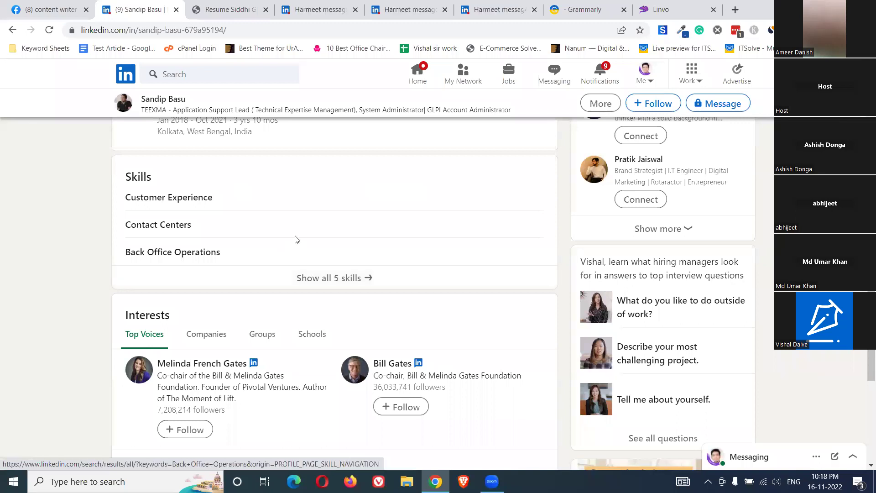
scroll(297, 239, "up", 10)
scroll(296, 239, "up", 2)
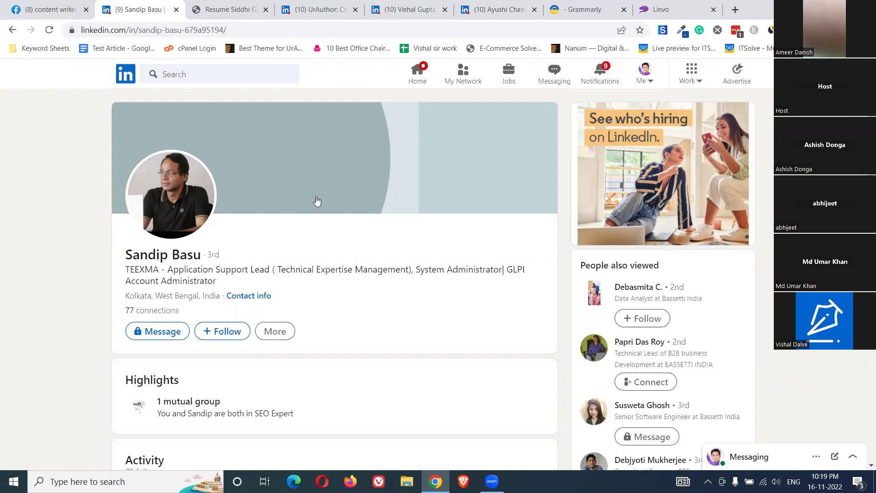
scroll(359, 209, "down", 3)
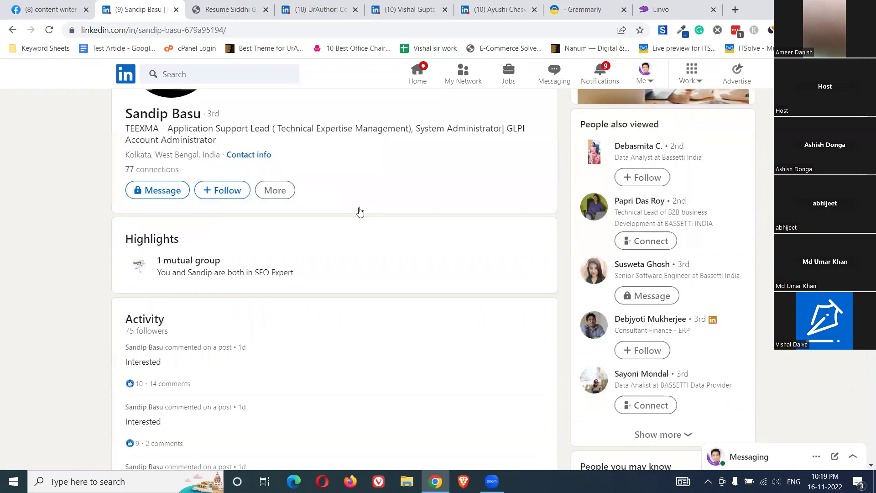
scroll(326, 363, "down", 5)
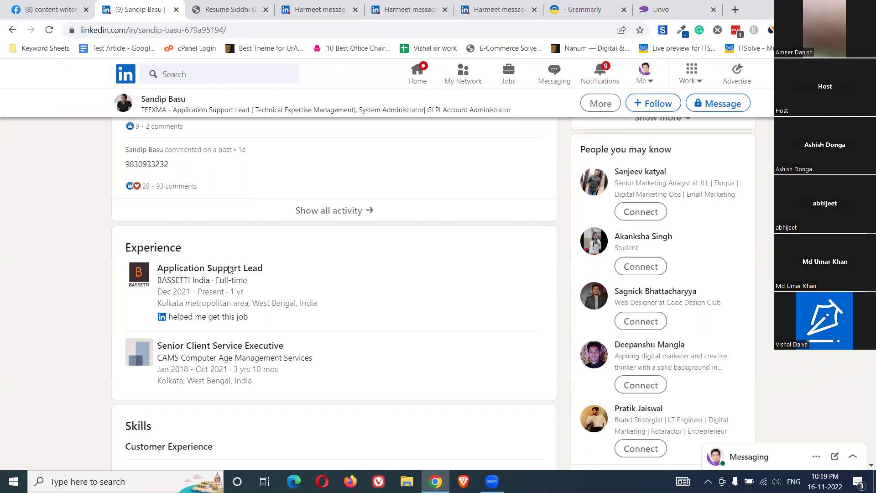
scroll(250, 297, "up", 10)
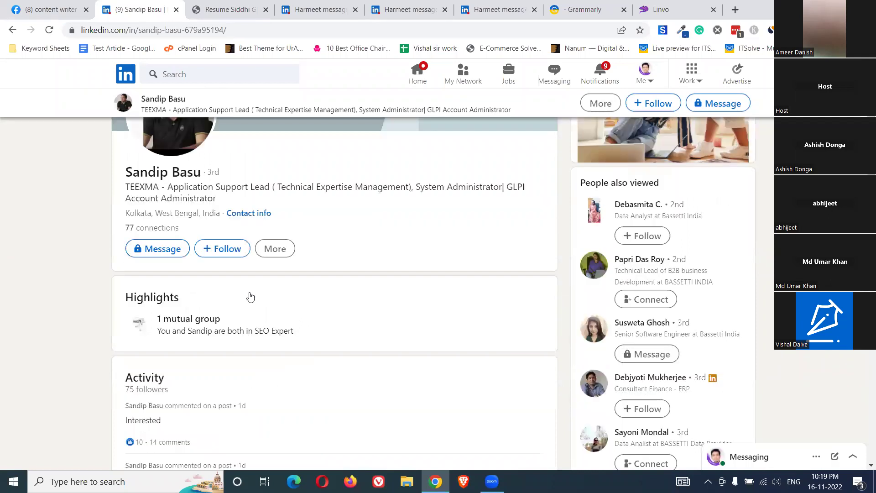
scroll(327, 295, "up", 2)
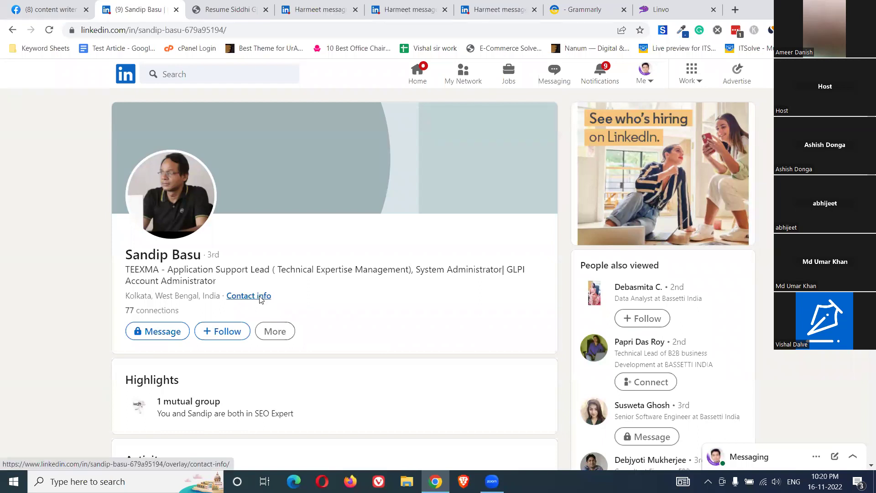
- View the applicant's contact info, including email and birthday, then close it
left_click(261, 296)
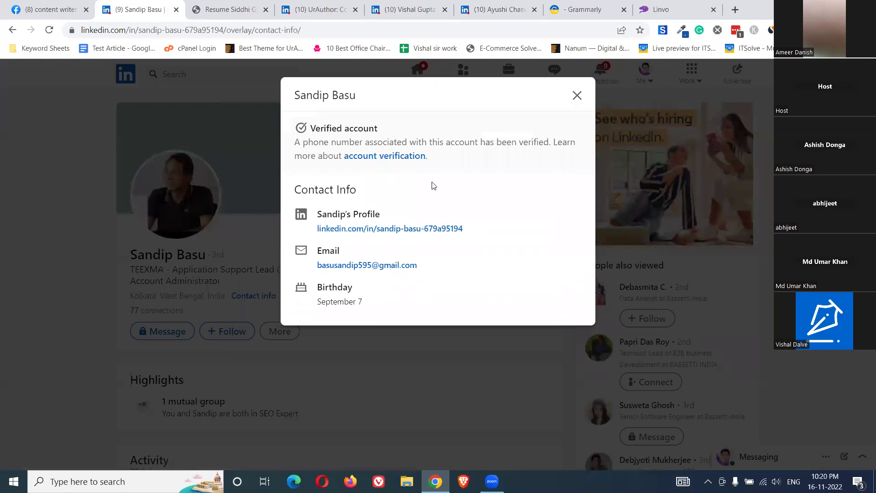
left_click(576, 95)
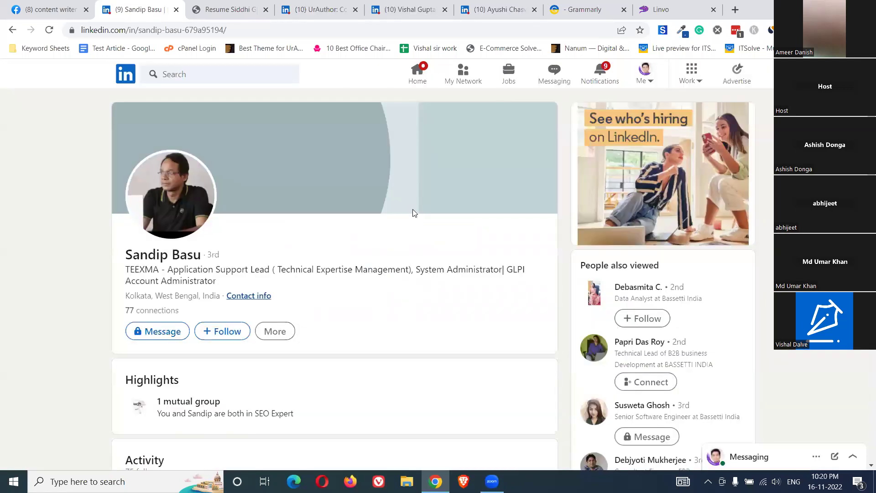
left_click(12, 32)
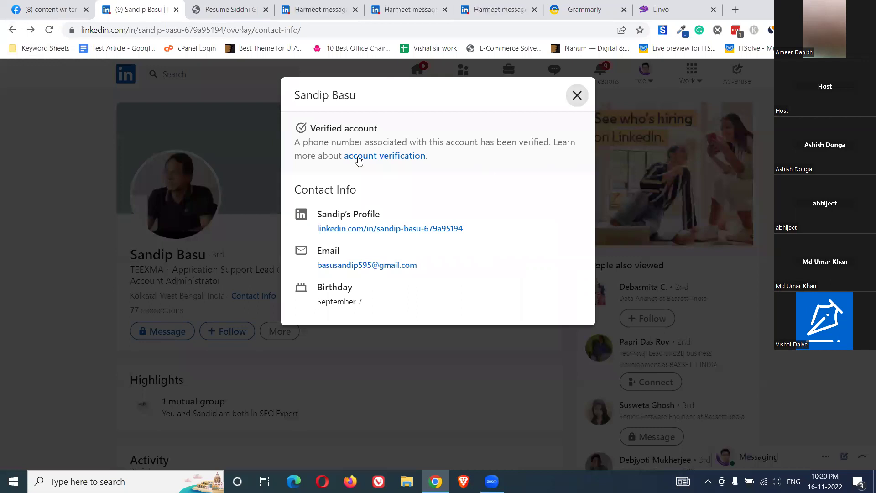
key("Escape")
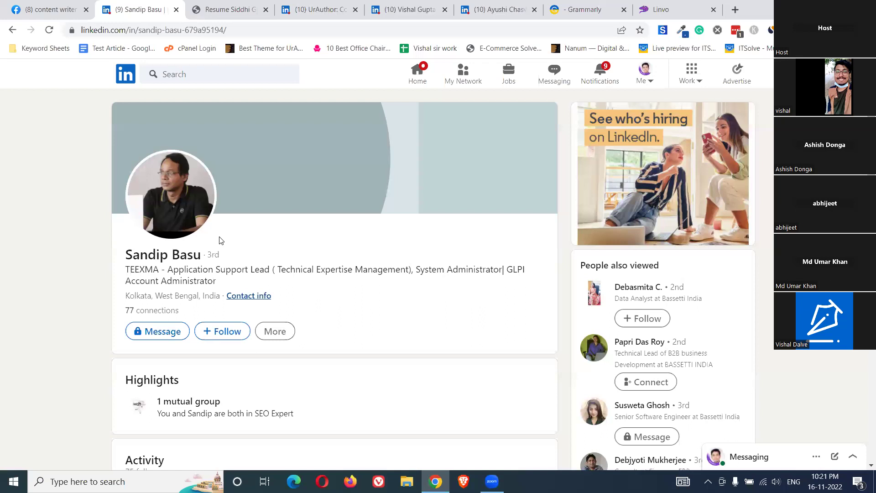
- Navigate back from the profile to the Content Writer job post
left_click(13, 33)
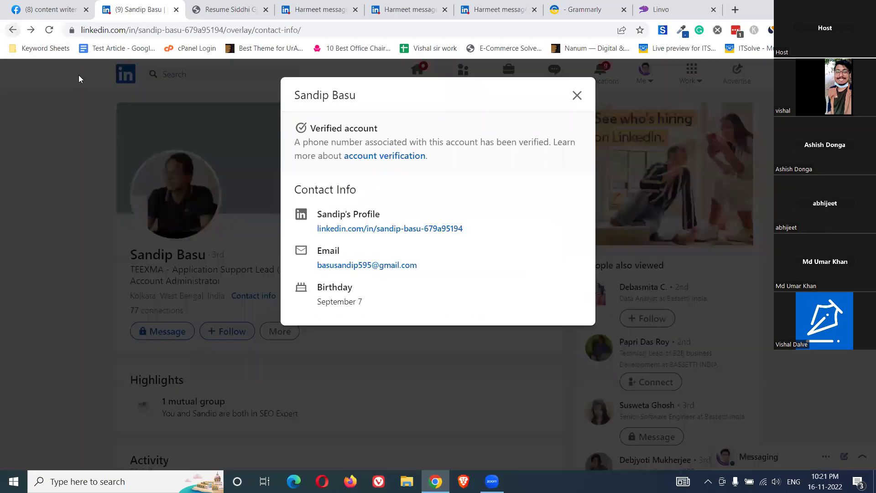
left_click(17, 32)
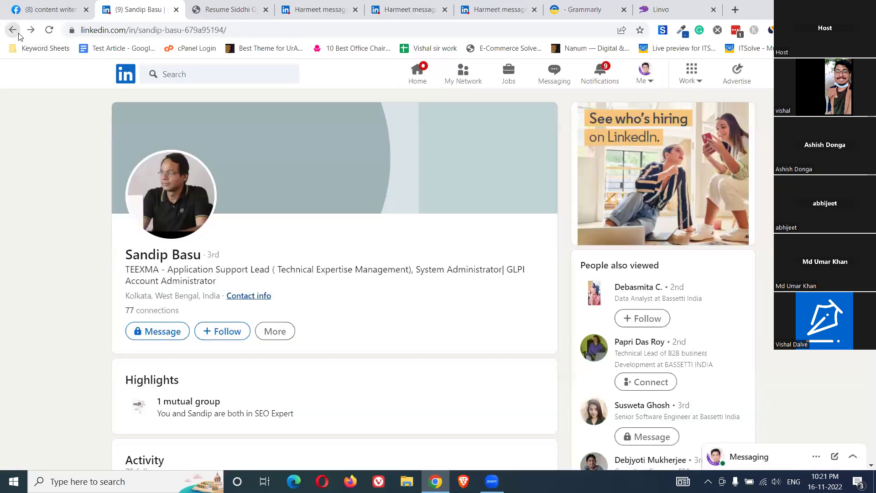
left_click(19, 33)
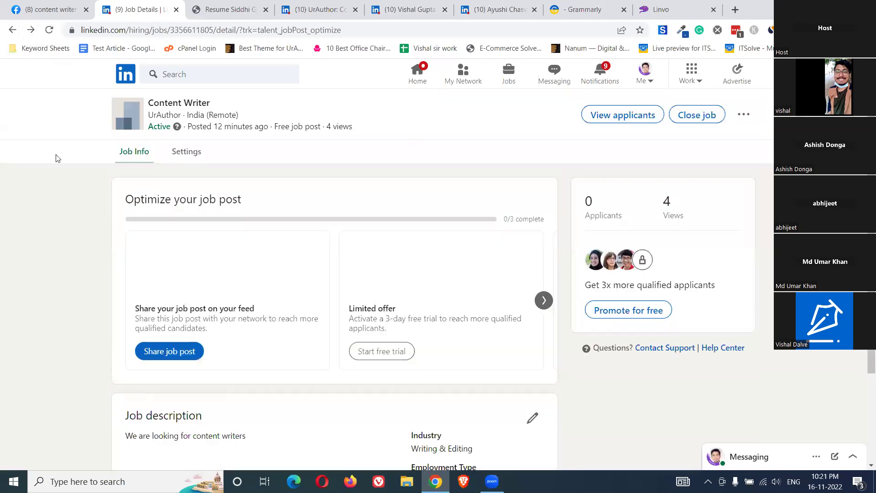
- Reopen the Content Writer applicant details page and bring the six-applicant list back to its top
left_click(32, 30)
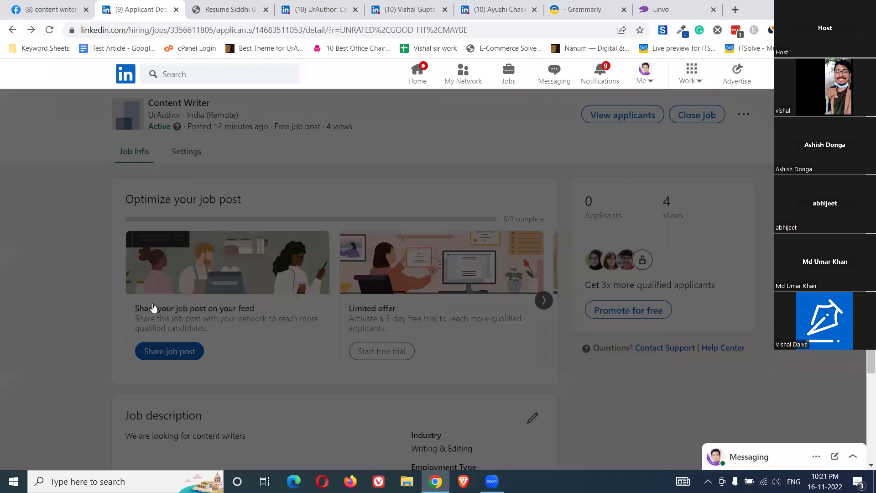
scroll(94, 310, "down", 5)
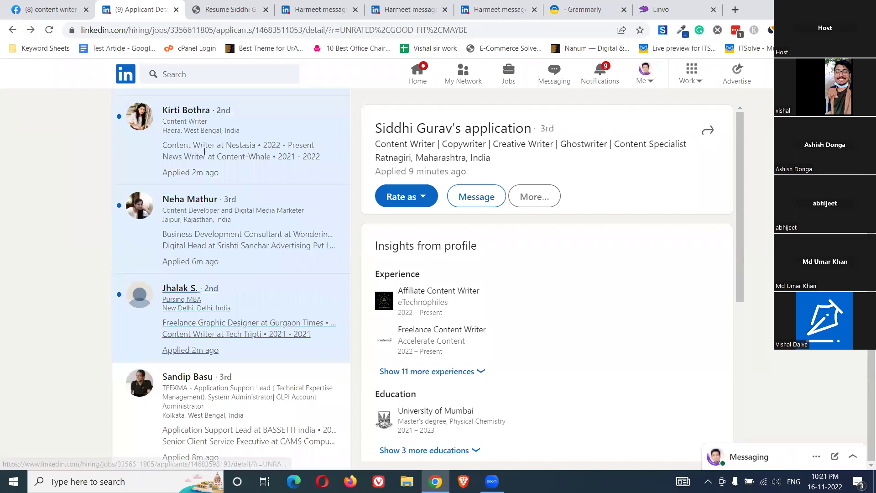
scroll(201, 160, "up", 6)
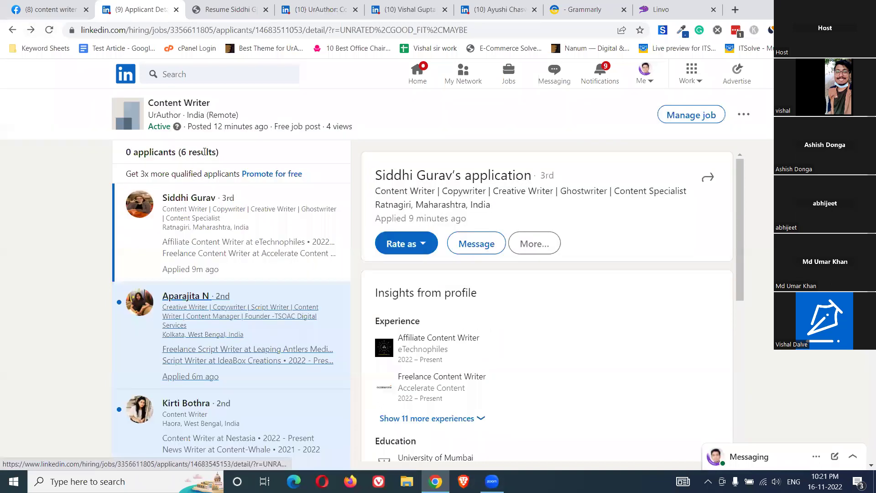